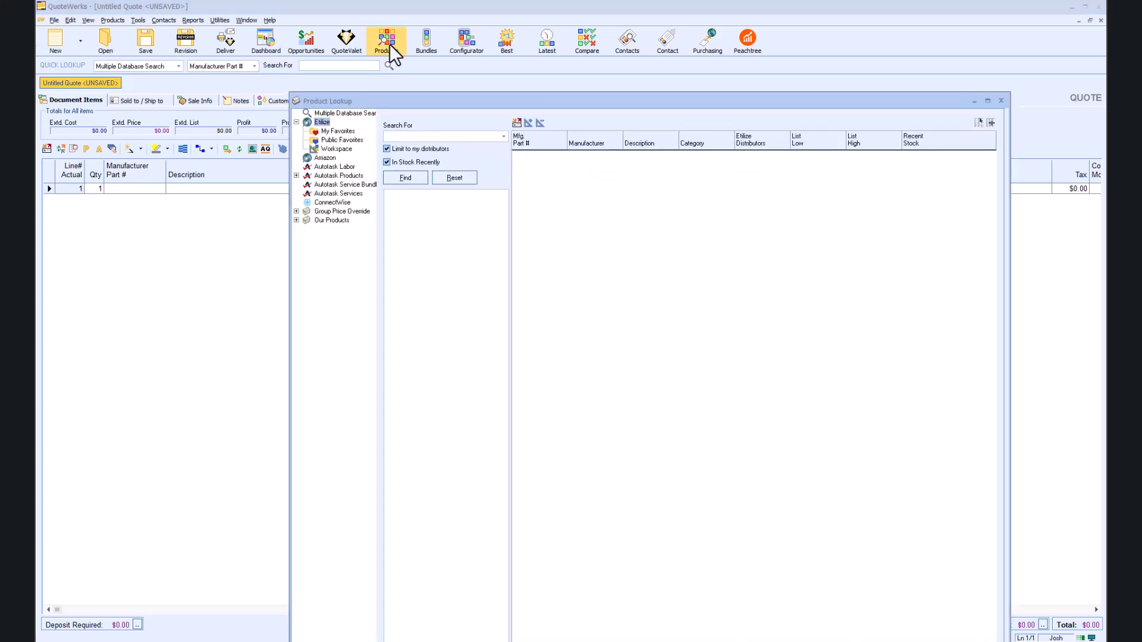
Step: Search for Epson part C11CJ63203 and enable automatic real-time vendor pricing retrieval
{"action": "left_click", "coordinate": [476, 138]}
{"action": "key", "text": "F2"}
{"action": "left_click", "coordinate": [604, 358]}
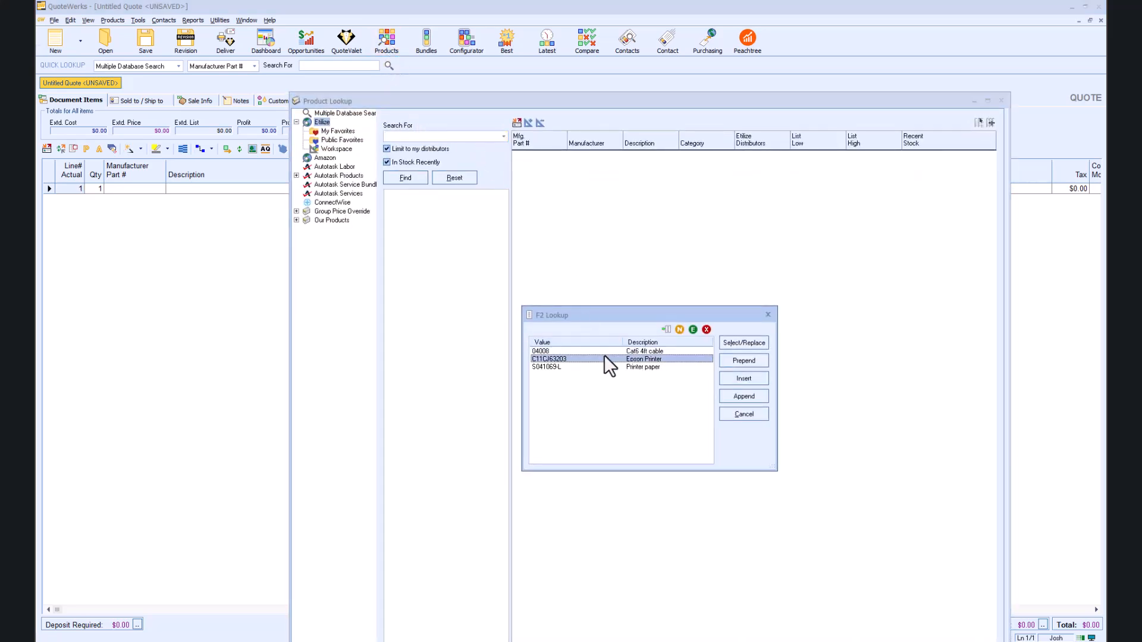
{"action": "left_click", "coordinate": [742, 343]}
{"action": "left_click", "coordinate": [411, 178]}
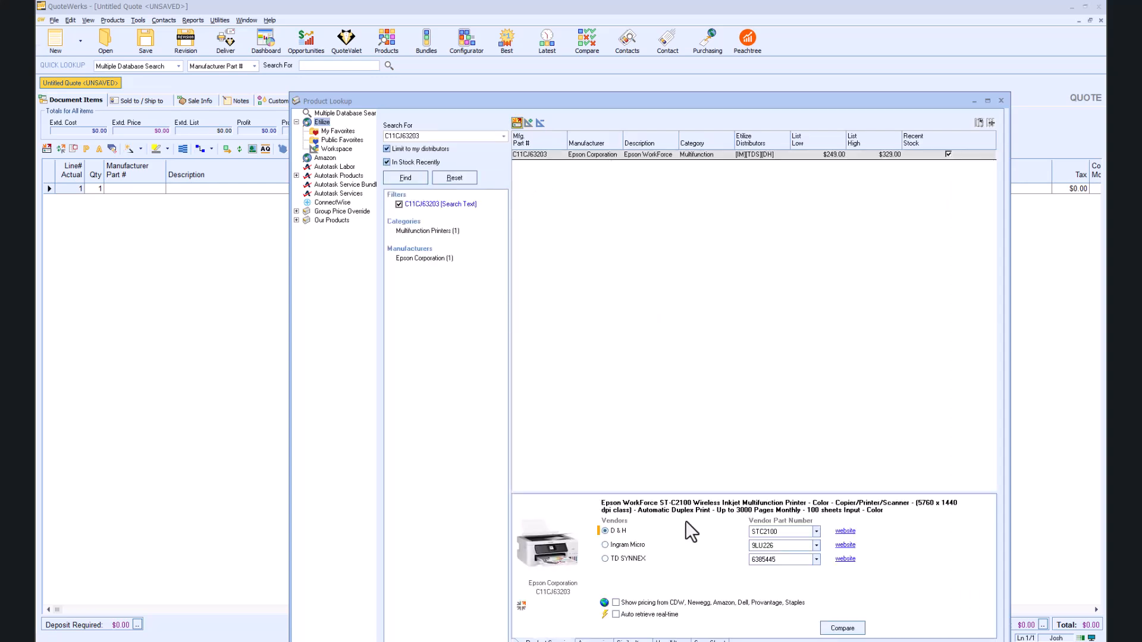
{"action": "left_click", "coordinate": [615, 614]}
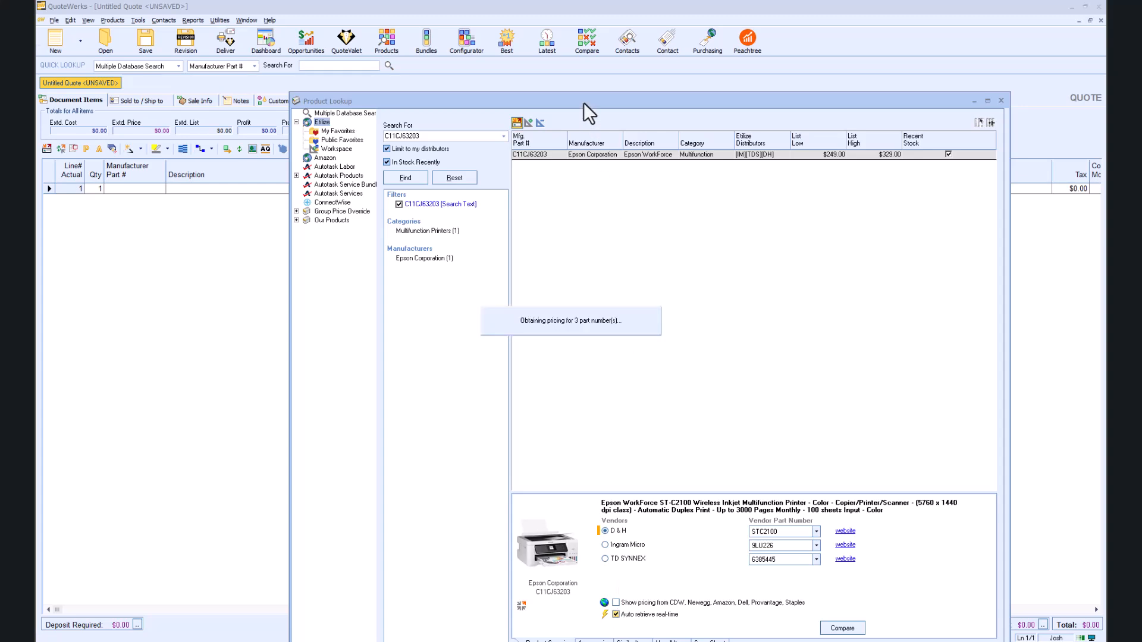
Step: Add the Yellow, Cyan, Black and Magenta T502 ink bottle accessories to the quote
{"action": "left_click_drag", "start_coordinate": [579, 95], "coordinate": [570, 35]}
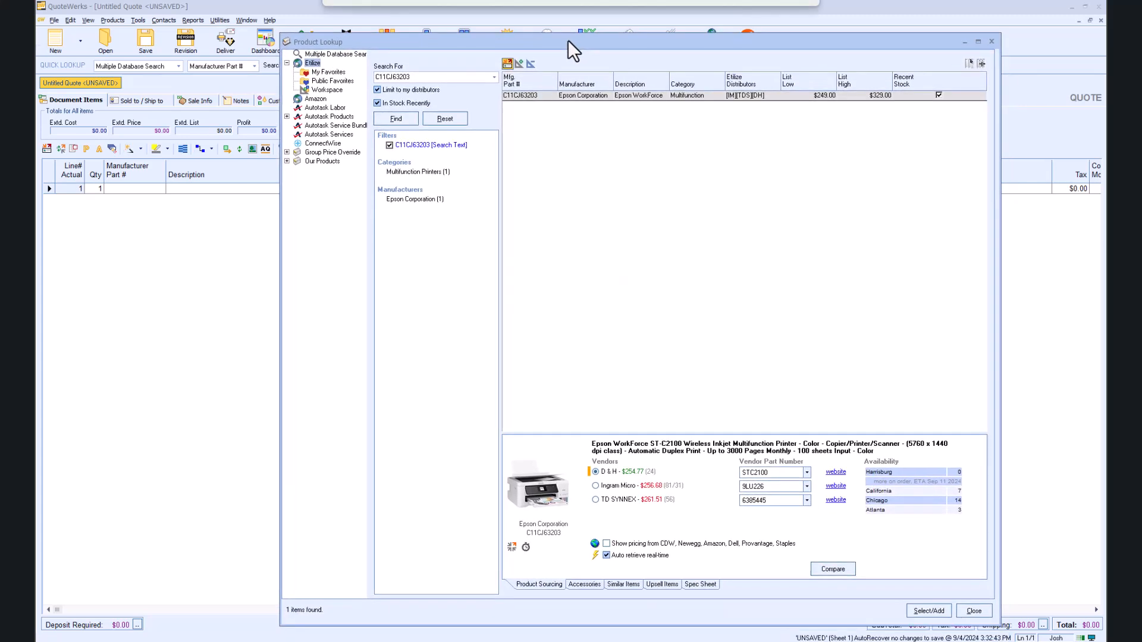
{"action": "left_click", "coordinate": [585, 585]}
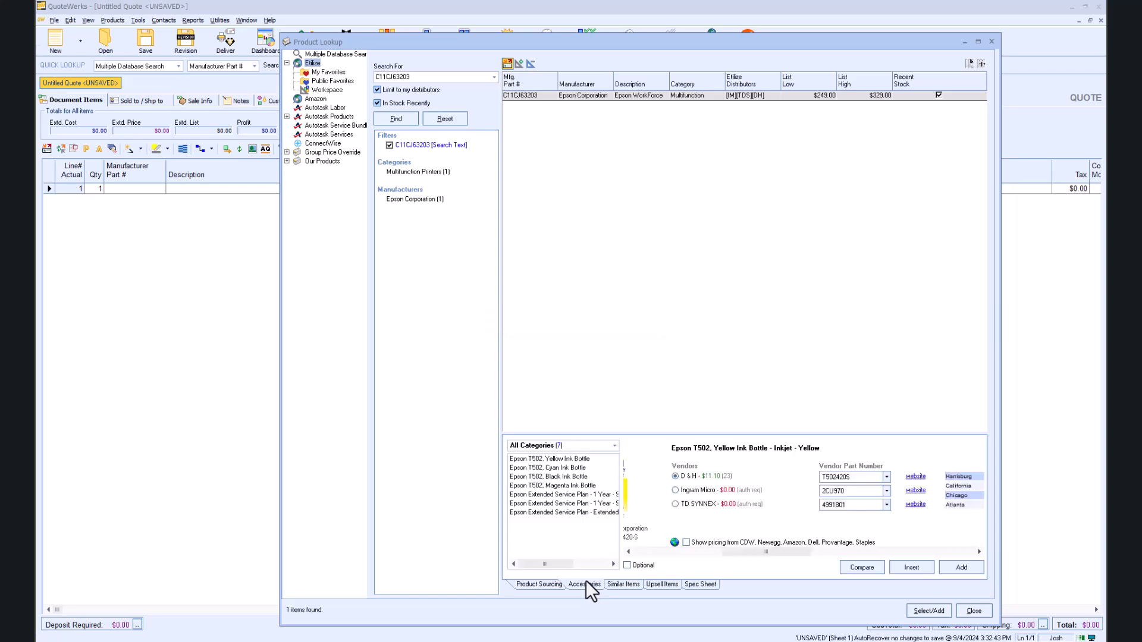
{"action": "left_click", "coordinate": [562, 459]}
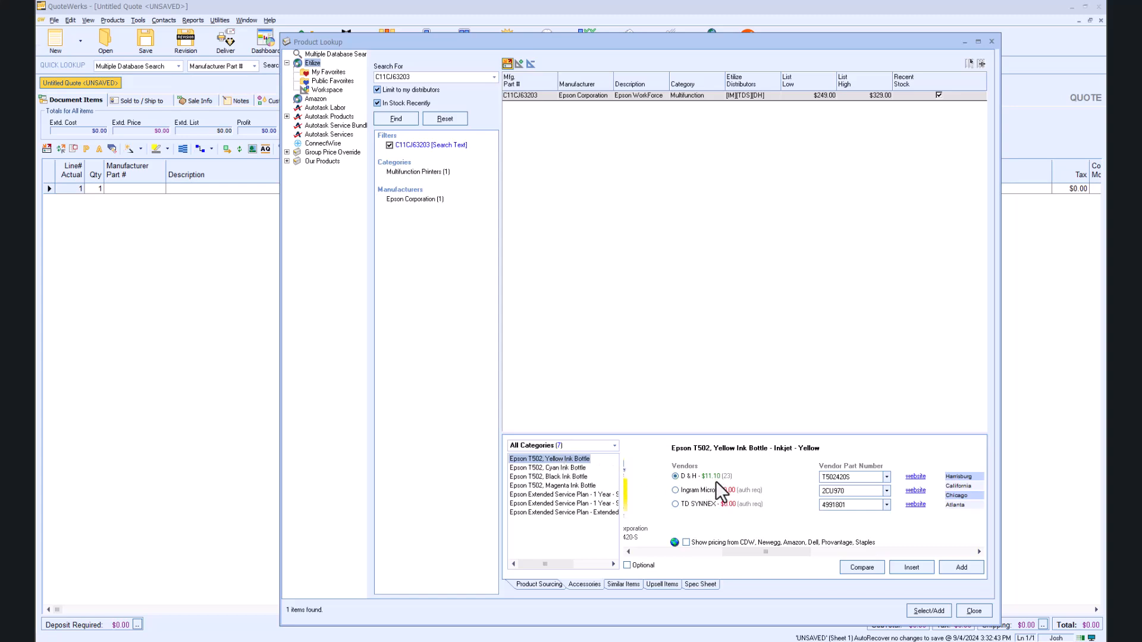
{"action": "left_click", "coordinate": [958, 568]}
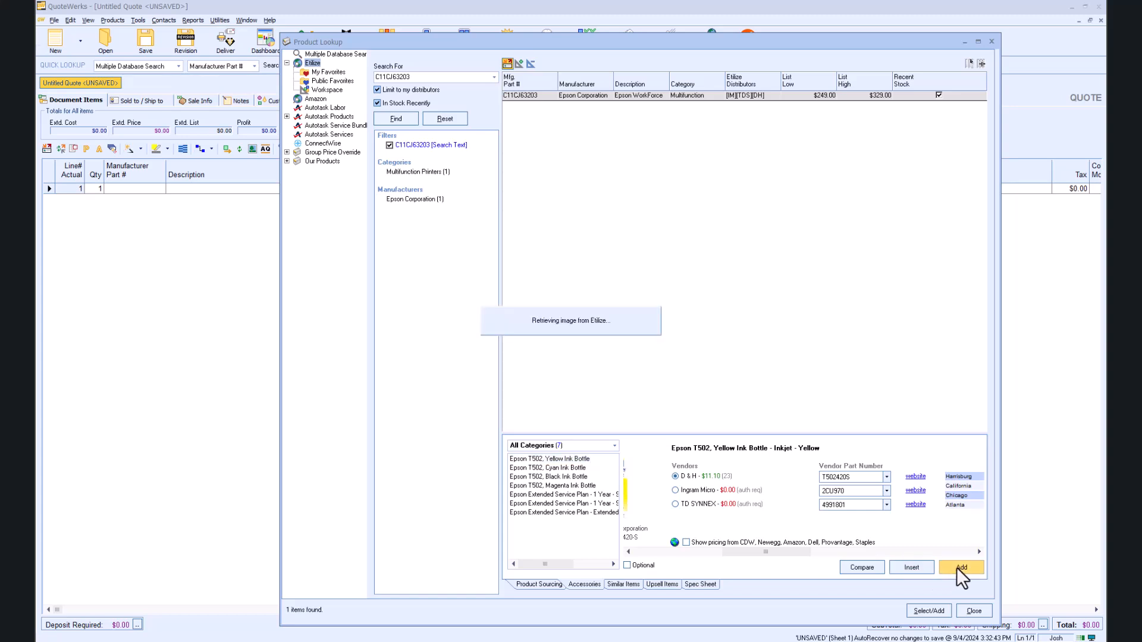
{"action": "left_click", "coordinate": [561, 468]}
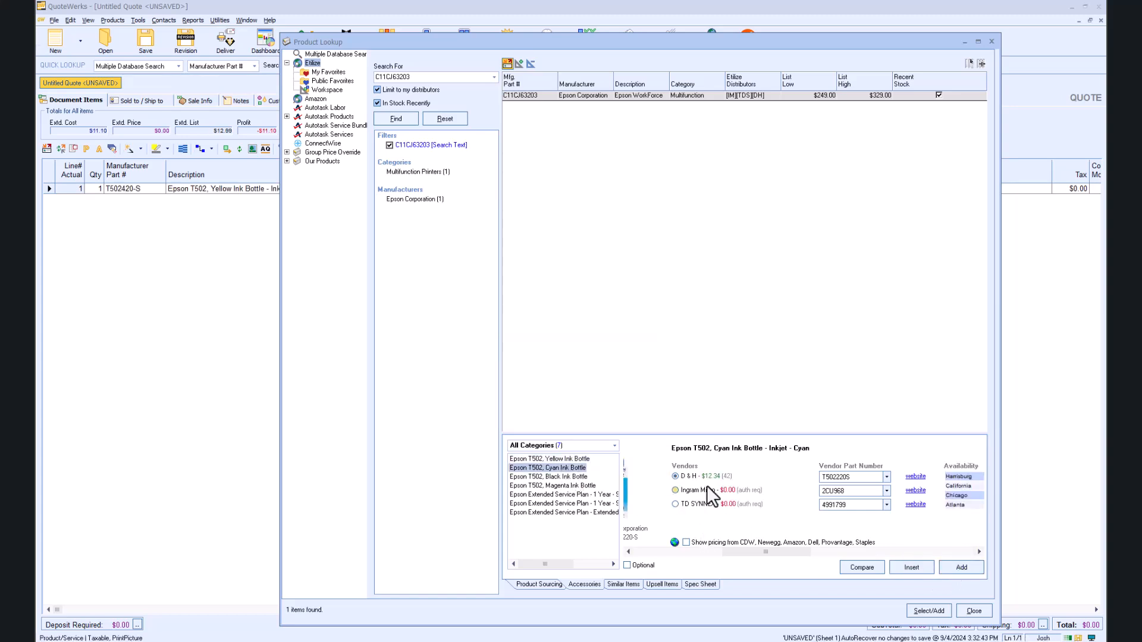
{"action": "left_click", "coordinate": [954, 570]}
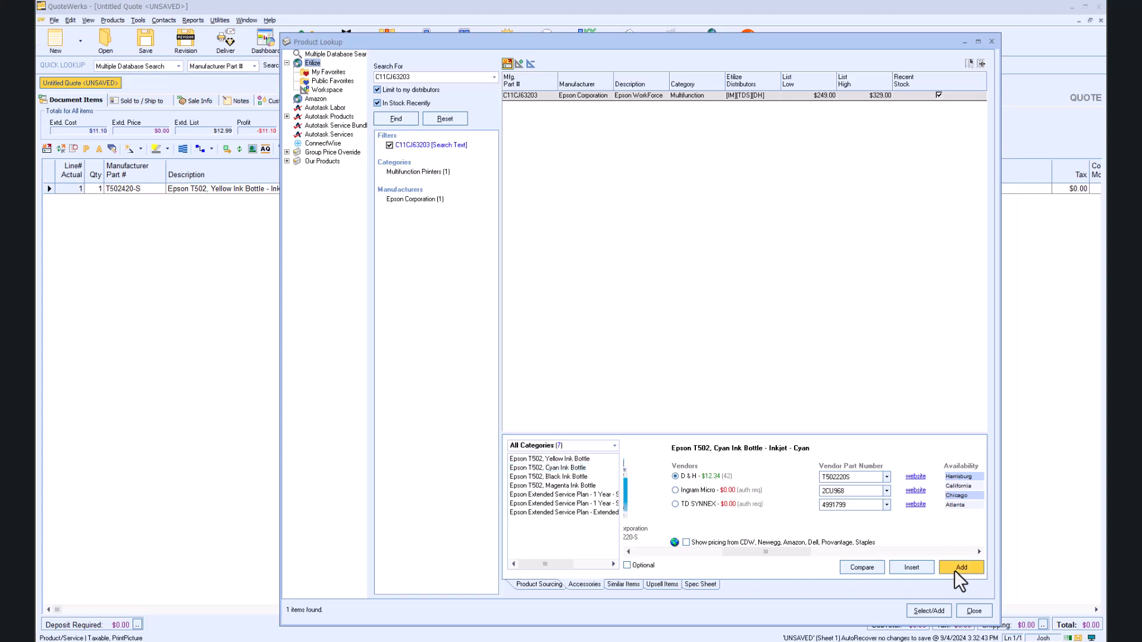
{"action": "left_click", "coordinate": [550, 478]}
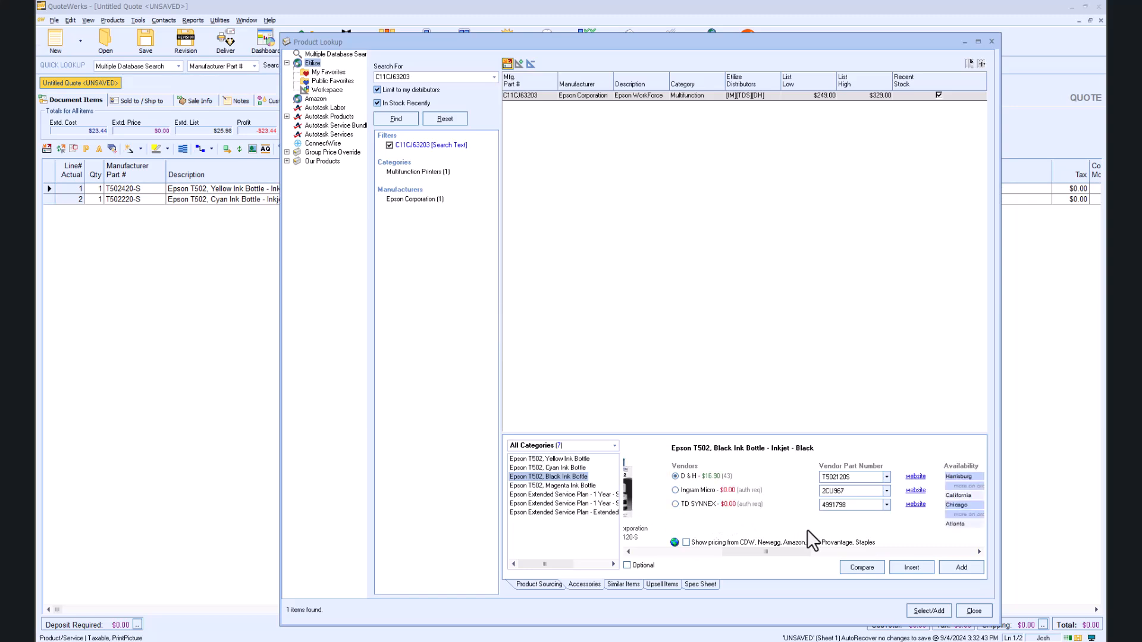
{"action": "left_click", "coordinate": [965, 573]}
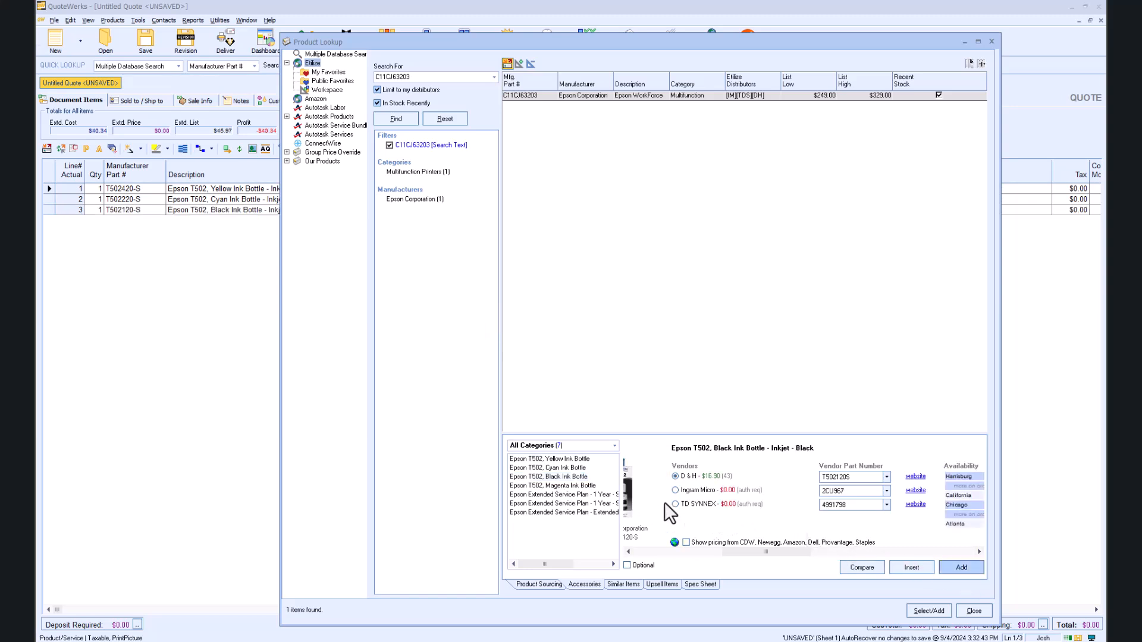
{"action": "left_click", "coordinate": [561, 486]}
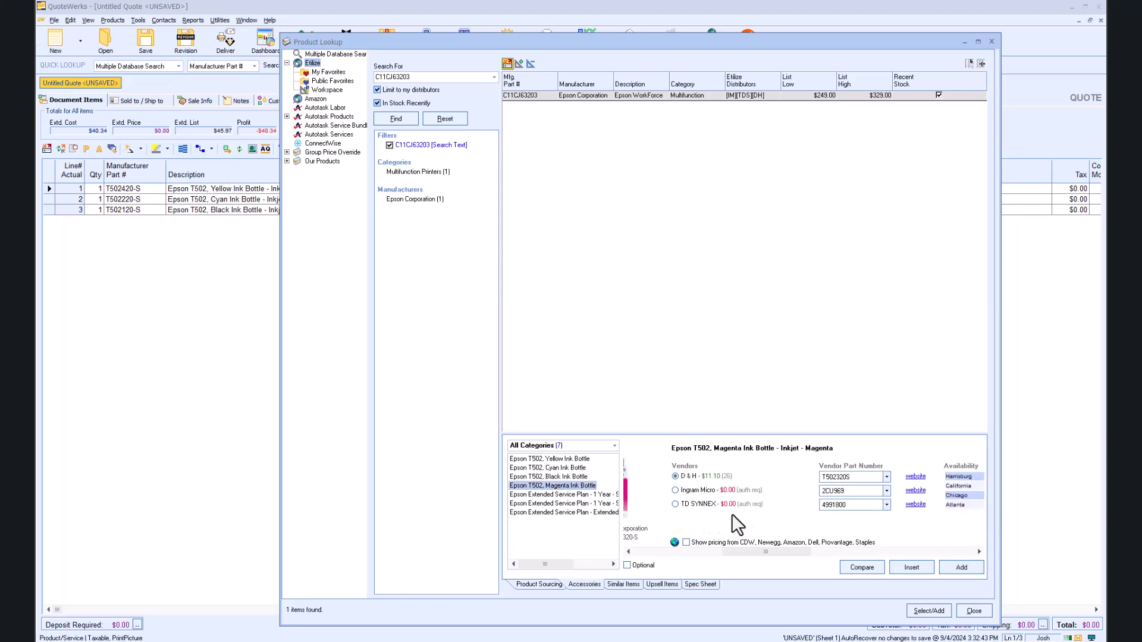
{"action": "left_click", "coordinate": [962, 568]}
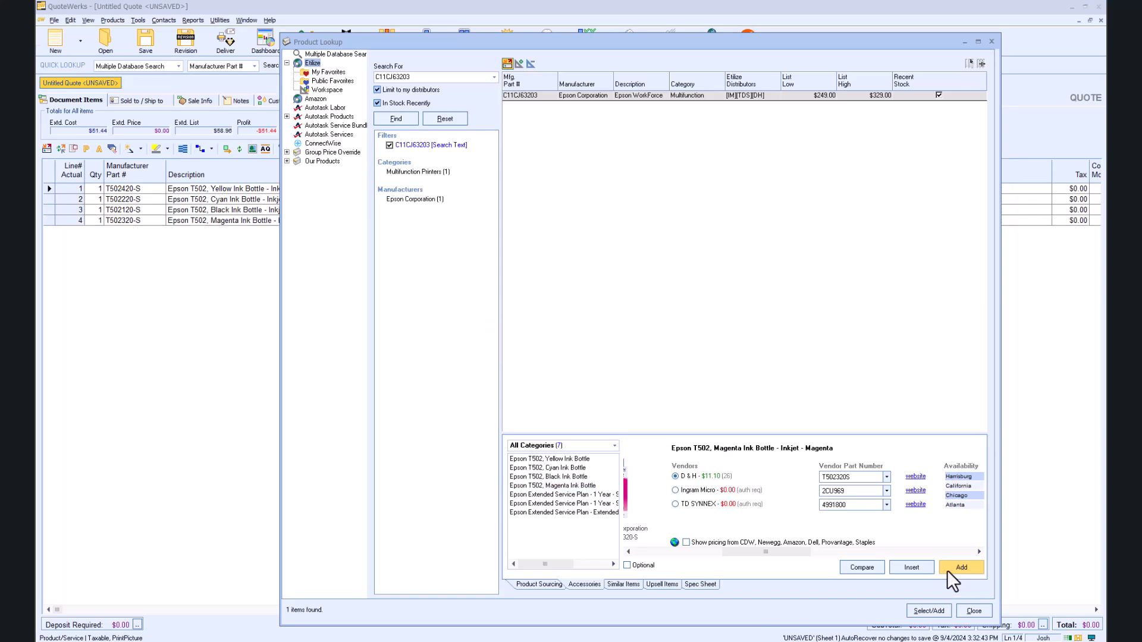
{"action": "left_click", "coordinate": [969, 611]}
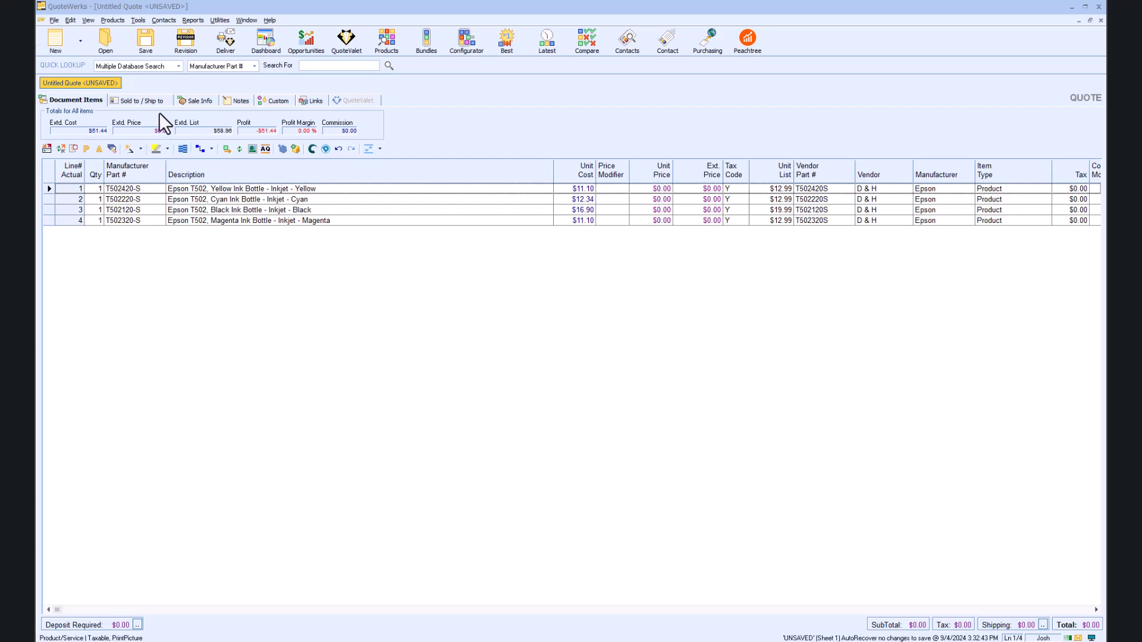
Step: Save the quote as template 'Toner Shopping Cart', flagged as a QuoteValet order form
{"action": "left_click", "coordinate": [53, 20]}
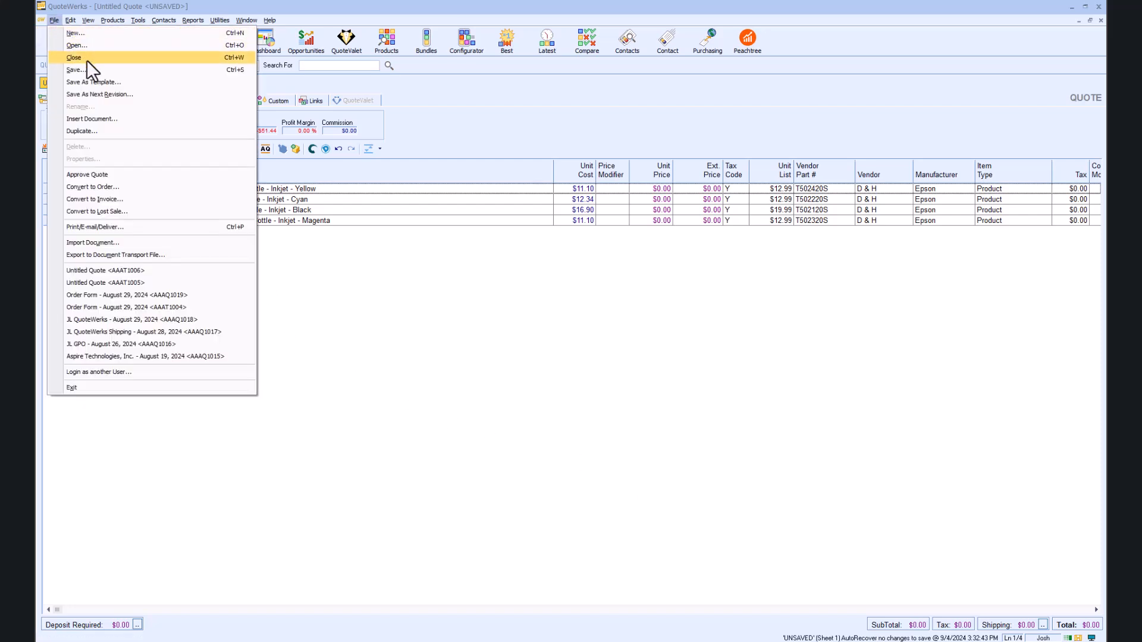
{"action": "left_click", "coordinate": [94, 81]}
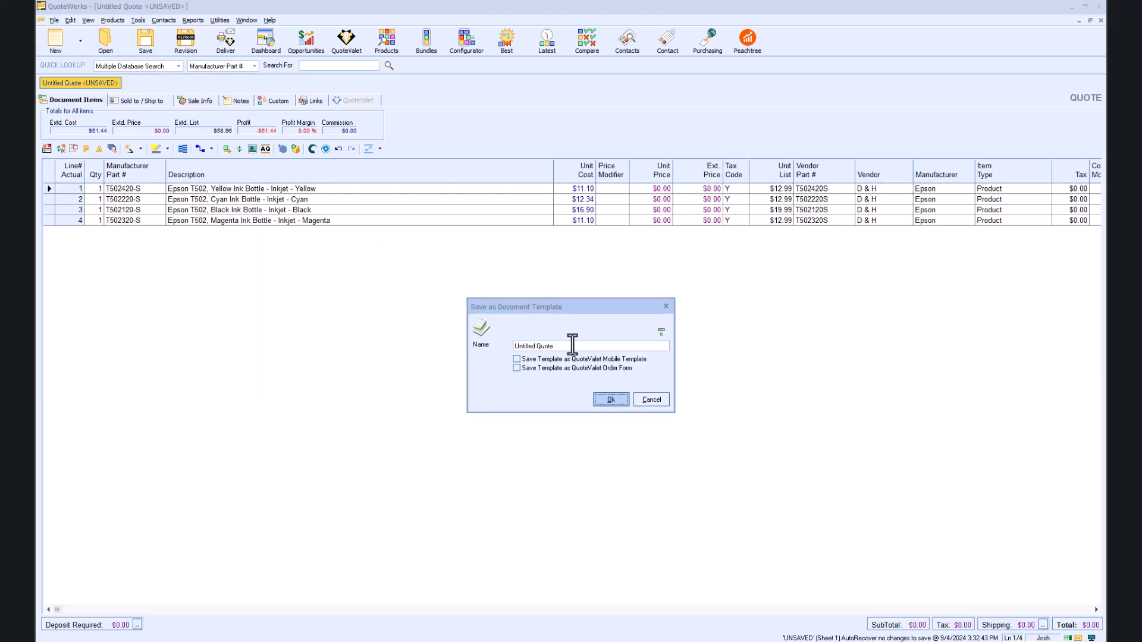
{"action": "left_click_drag", "start_coordinate": [572, 344], "coordinate": [498, 342]}
{"action": "type", "text": "Toner Shopping Cart"}
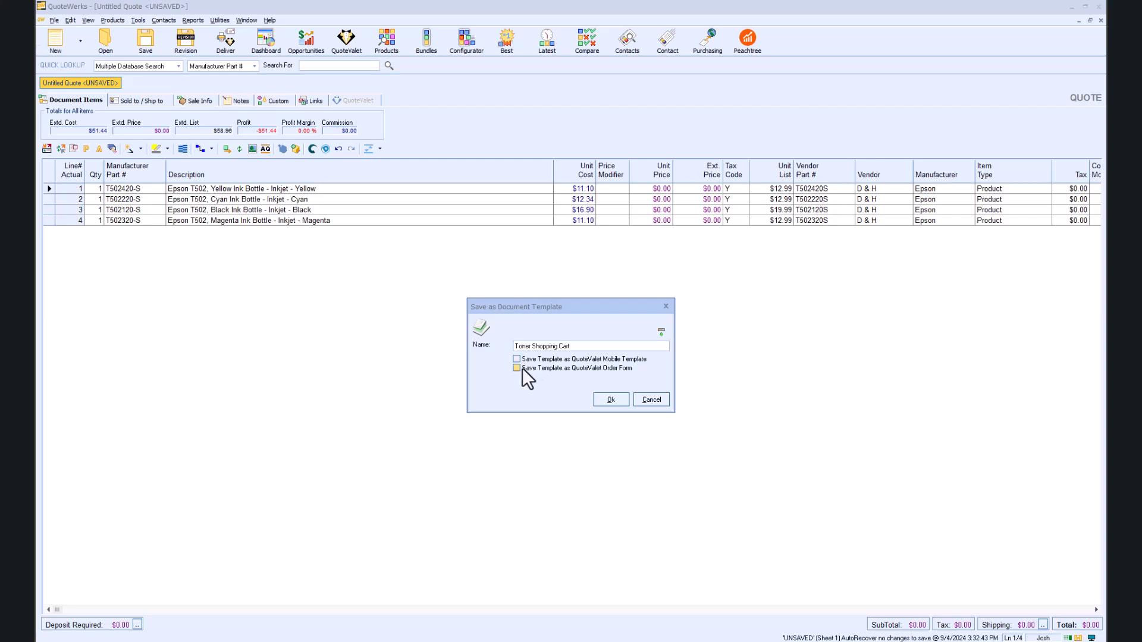
{"action": "left_click", "coordinate": [521, 367]}
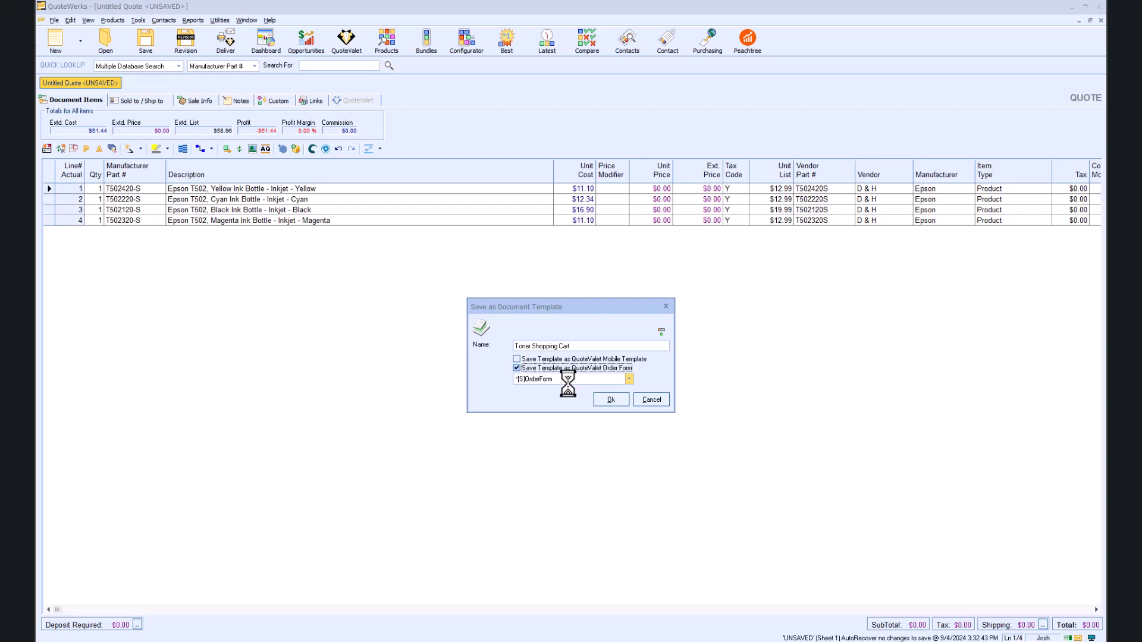
{"action": "left_click", "coordinate": [607, 399]}
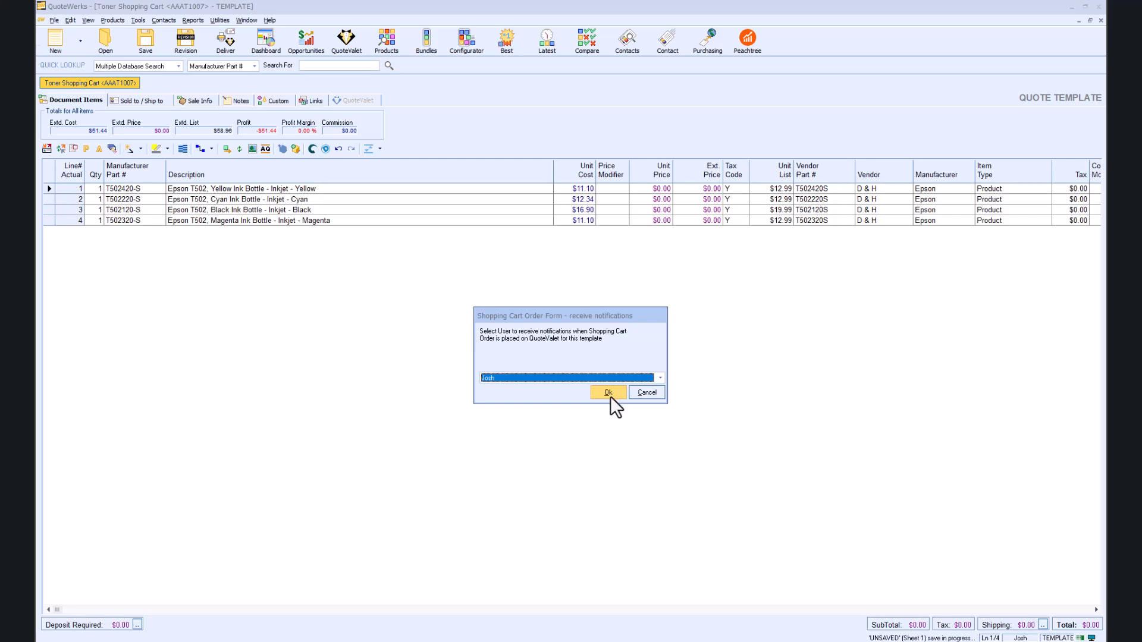
Step: Keep the current user as notification recipient, publish, and open the preview URL
{"action": "left_click", "coordinate": [657, 379]}
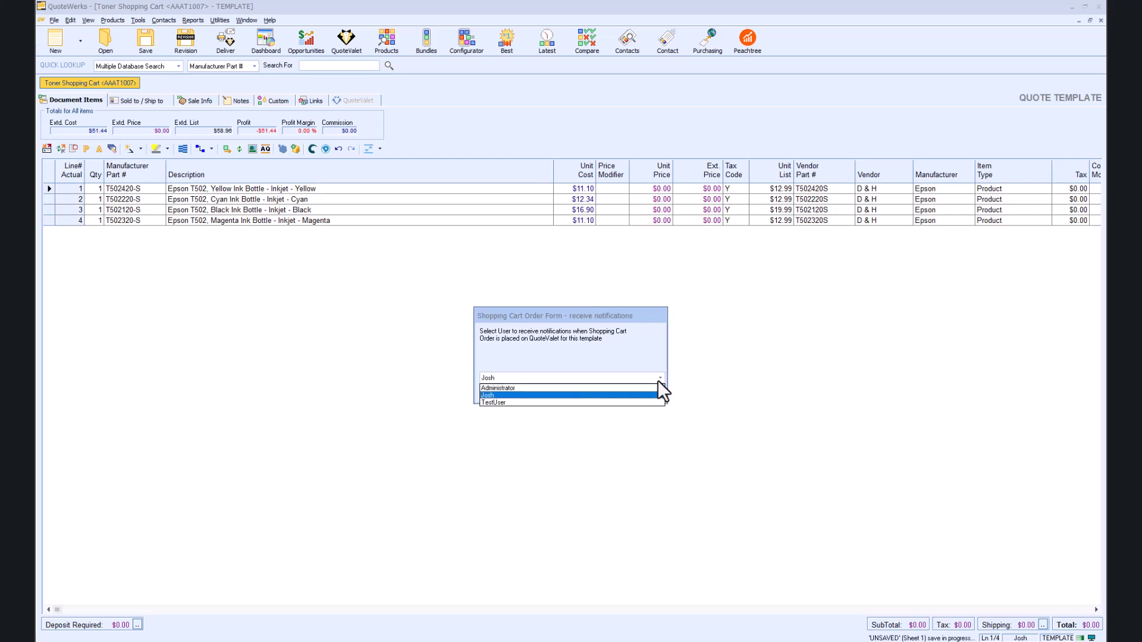
{"action": "left_click", "coordinate": [658, 380]}
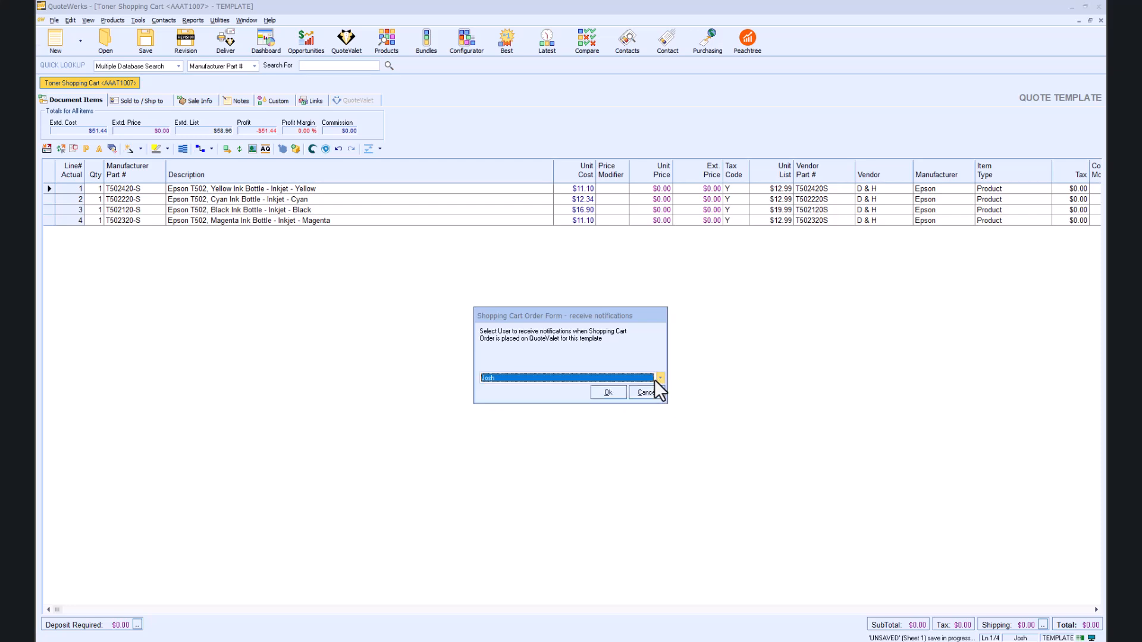
{"action": "left_click", "coordinate": [598, 391]}
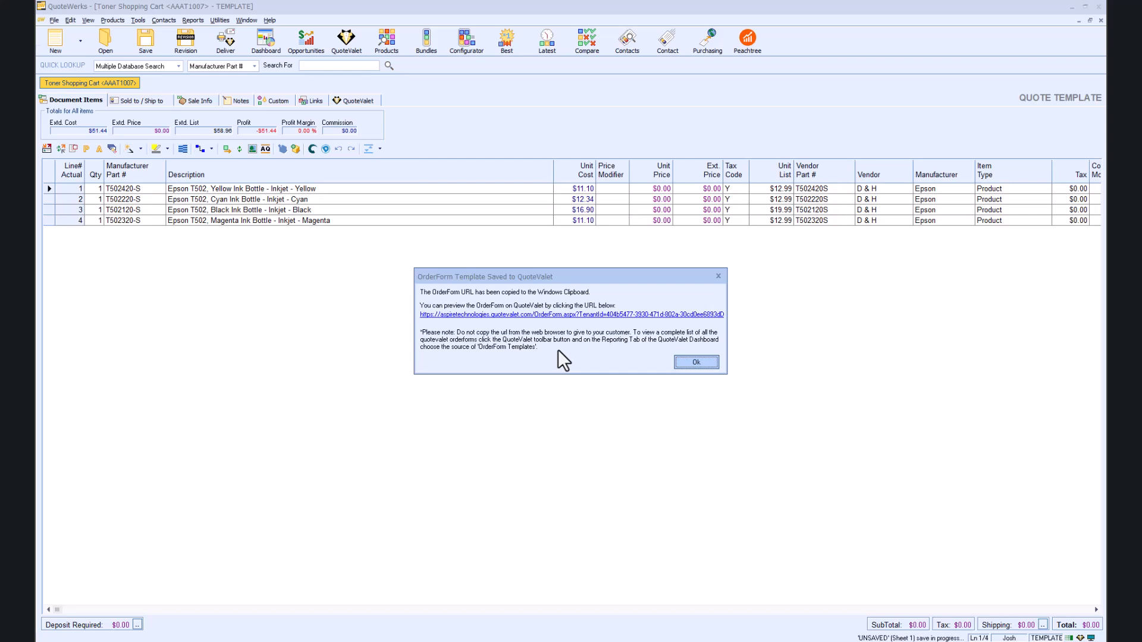
{"action": "left_click", "coordinate": [565, 315]}
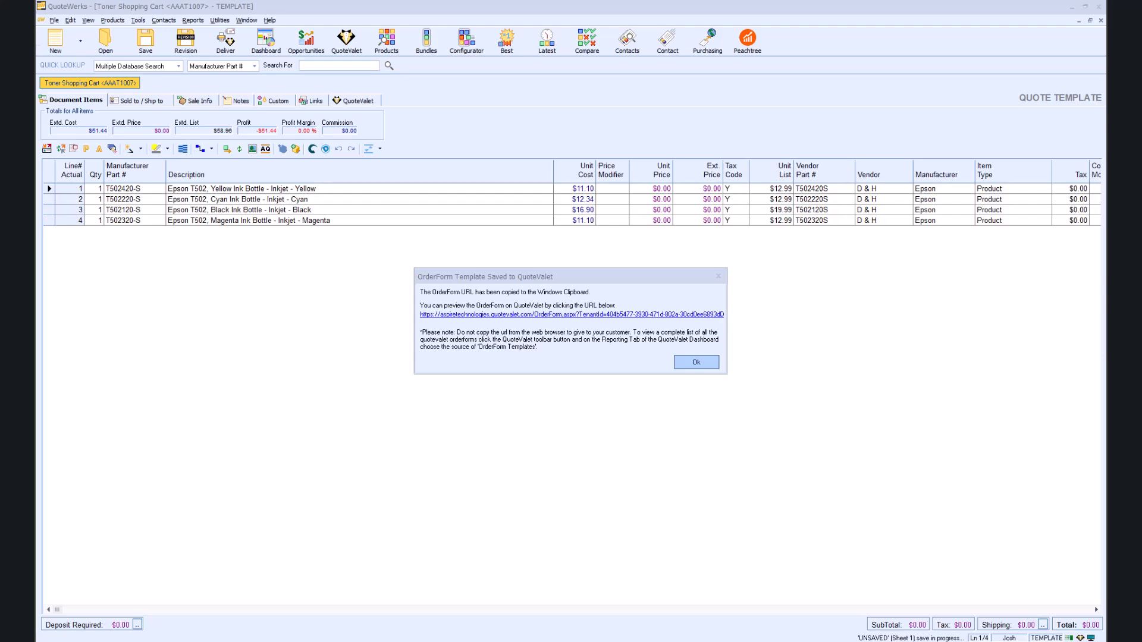
Step: Maximize the browser and scroll through the order form's four T502 bottles at $0.00
{"action": "double_click", "coordinate": [694, 105]}
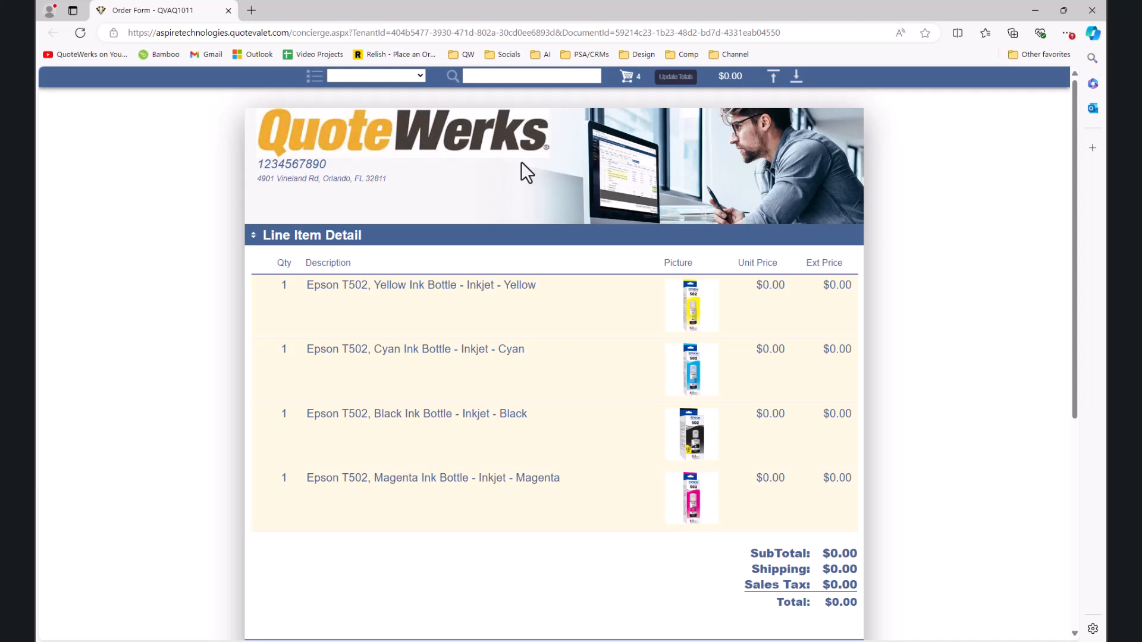
{"action": "left_click", "coordinate": [434, 34]}
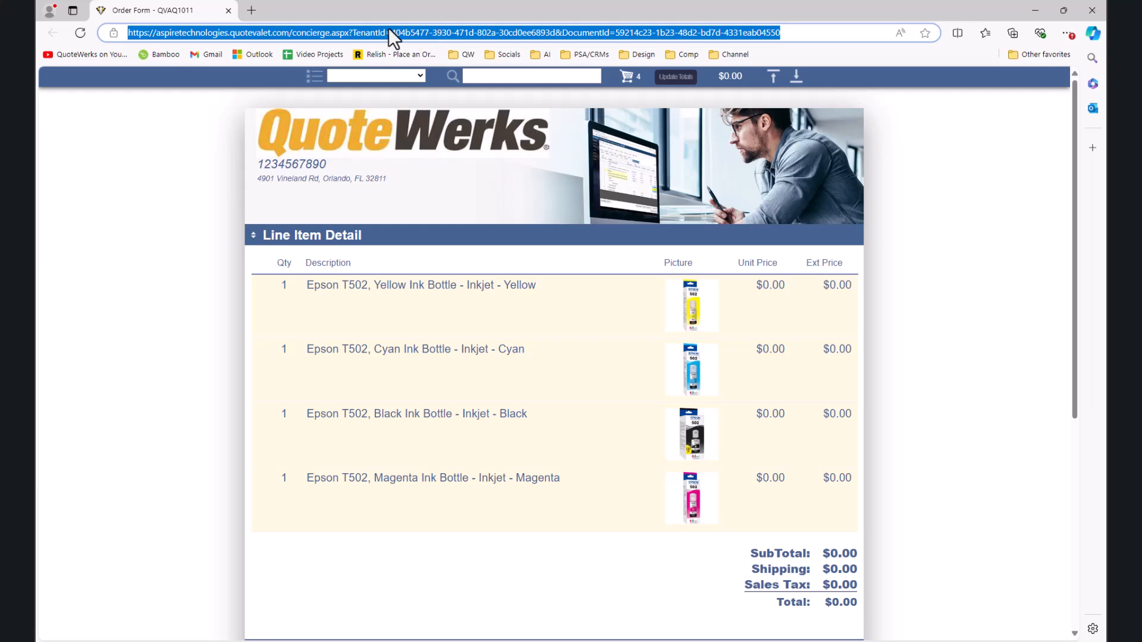
{"action": "left_click", "coordinate": [202, 147]}
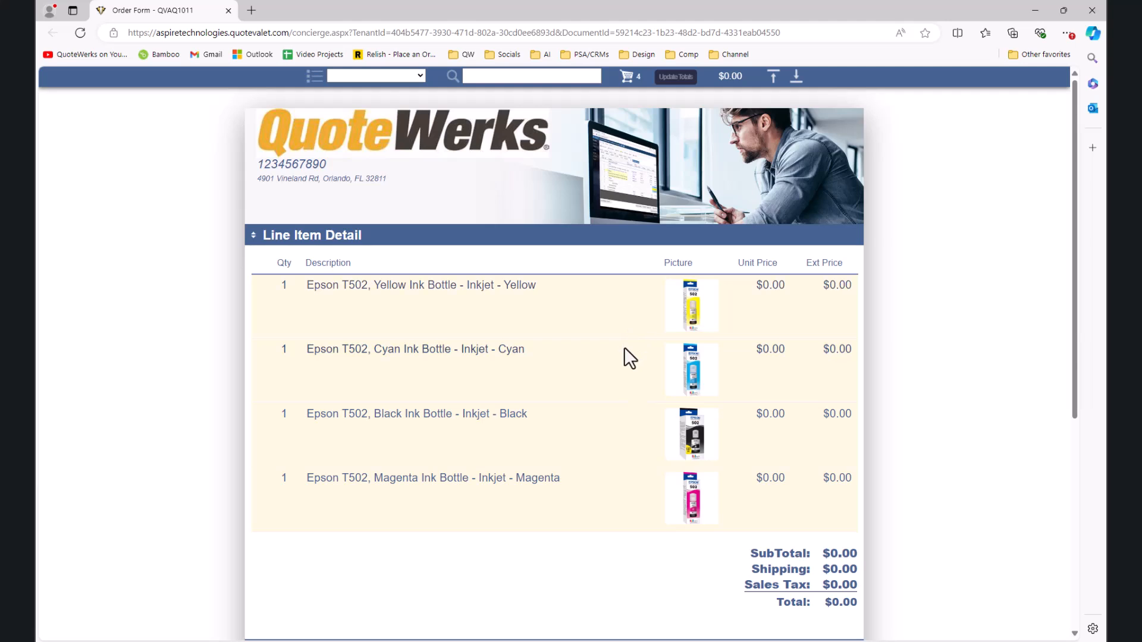
{"action": "scroll", "coordinate": [623, 347], "scroll_direction": "down", "scroll_amount": 5}
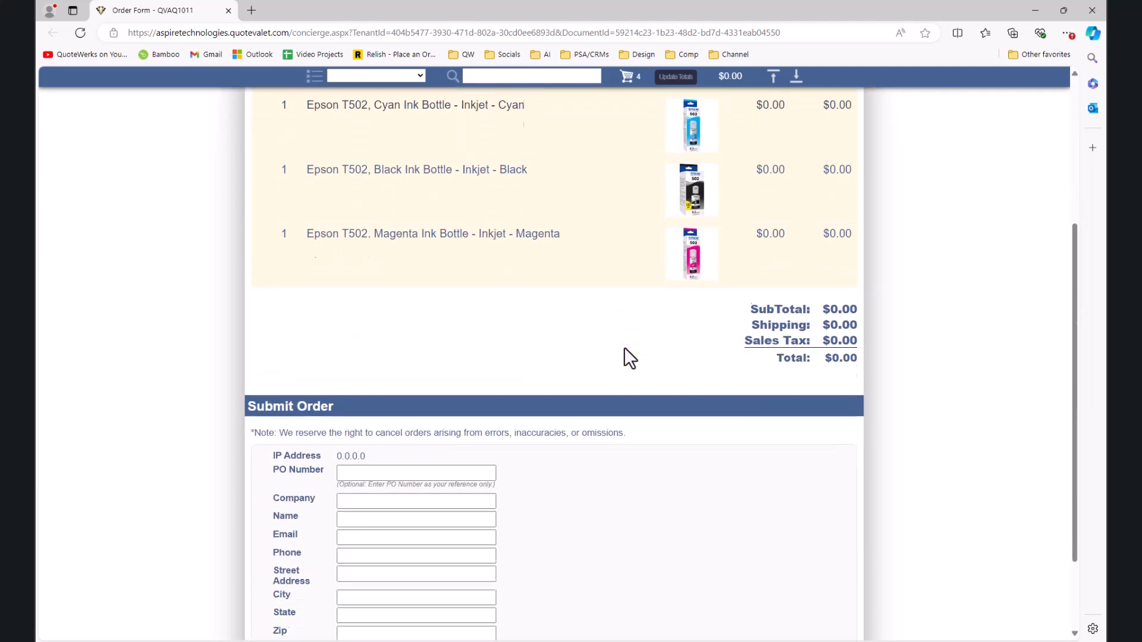
{"action": "scroll", "coordinate": [623, 348], "scroll_direction": "up", "scroll_amount": 5}
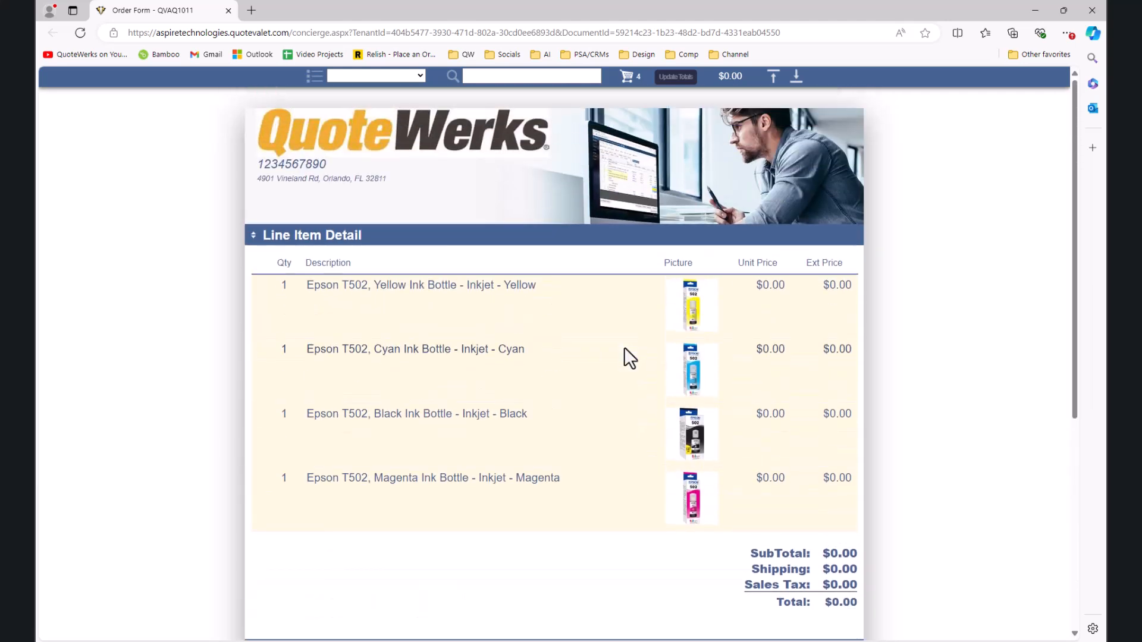
{"action": "scroll", "coordinate": [550, 388], "scroll_direction": "down", "scroll_amount": 6}
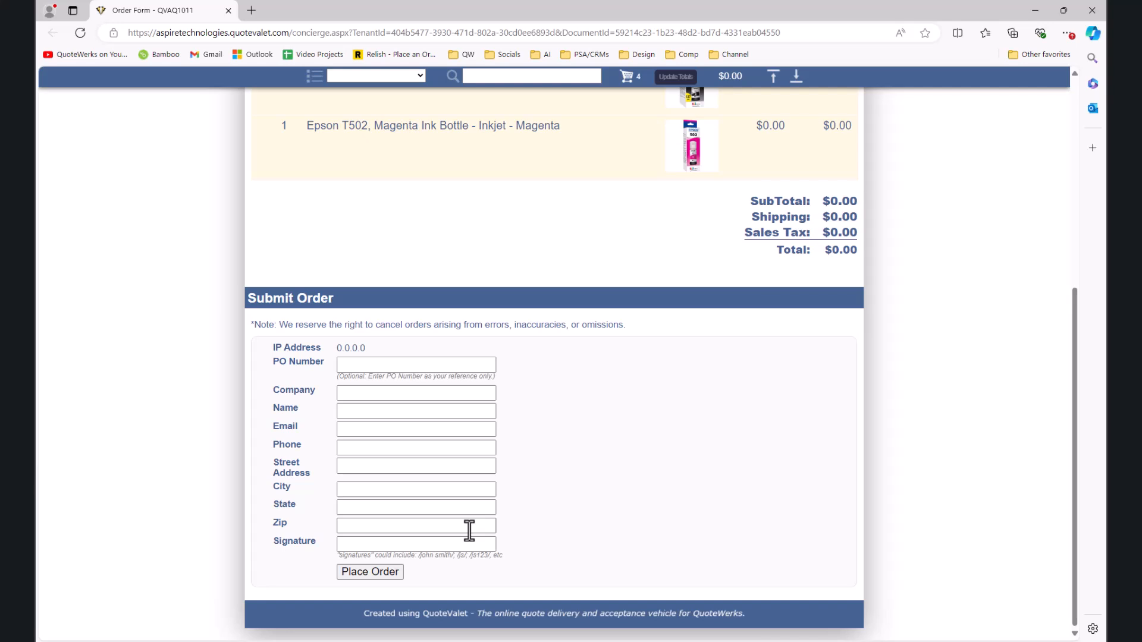
{"action": "scroll", "coordinate": [469, 529], "scroll_direction": "up", "scroll_amount": 6}
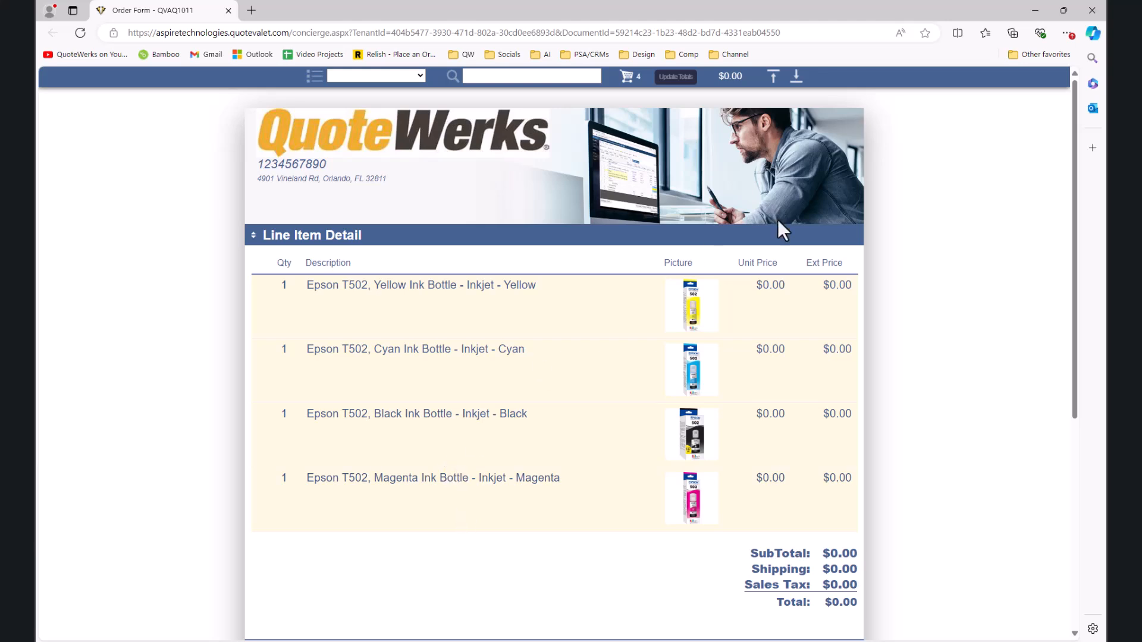
Step: Set lines 1–4 to Is Optional Yes, Is Selected, and Allow QV Qty Change Yes
{"action": "left_click", "coordinate": [1033, 12]}
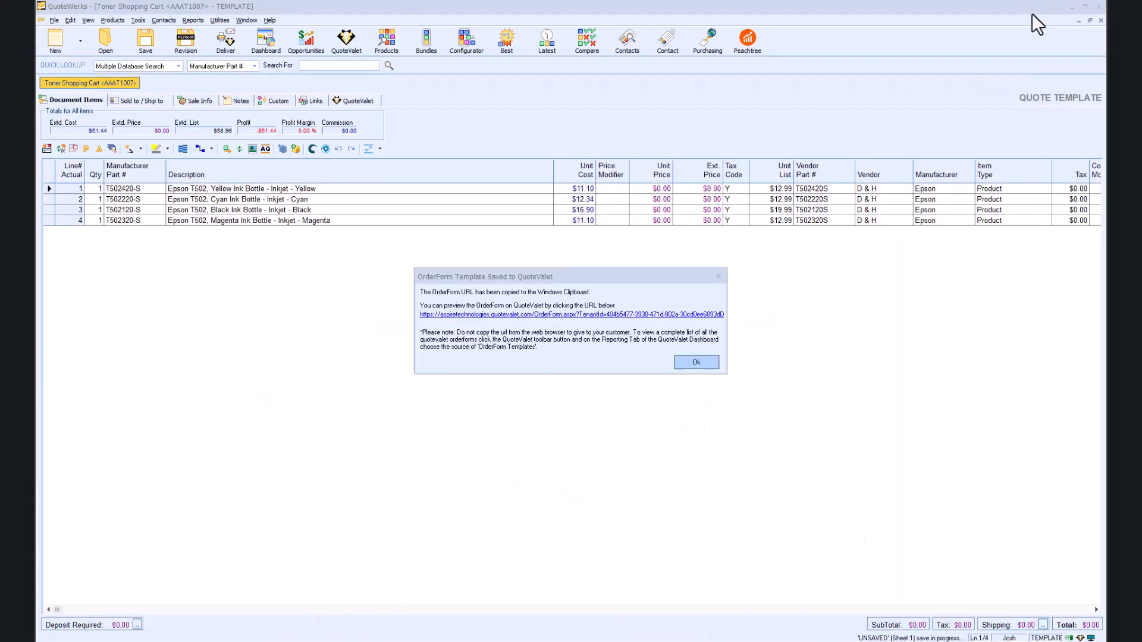
{"action": "left_click", "coordinate": [696, 362]}
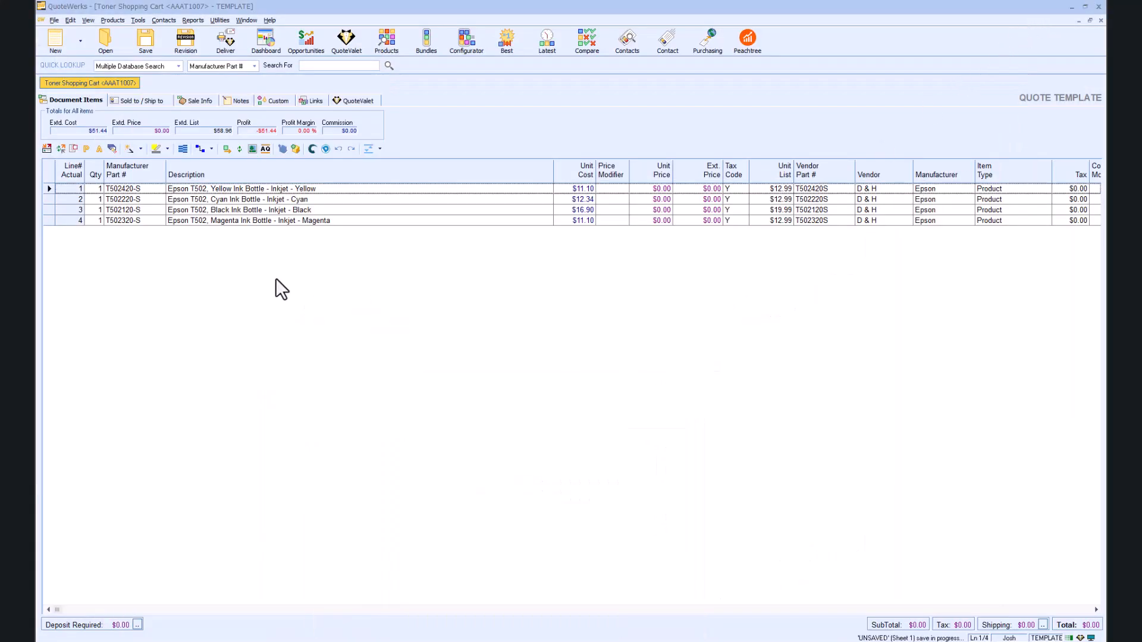
{"action": "left_click", "coordinate": [49, 187]}
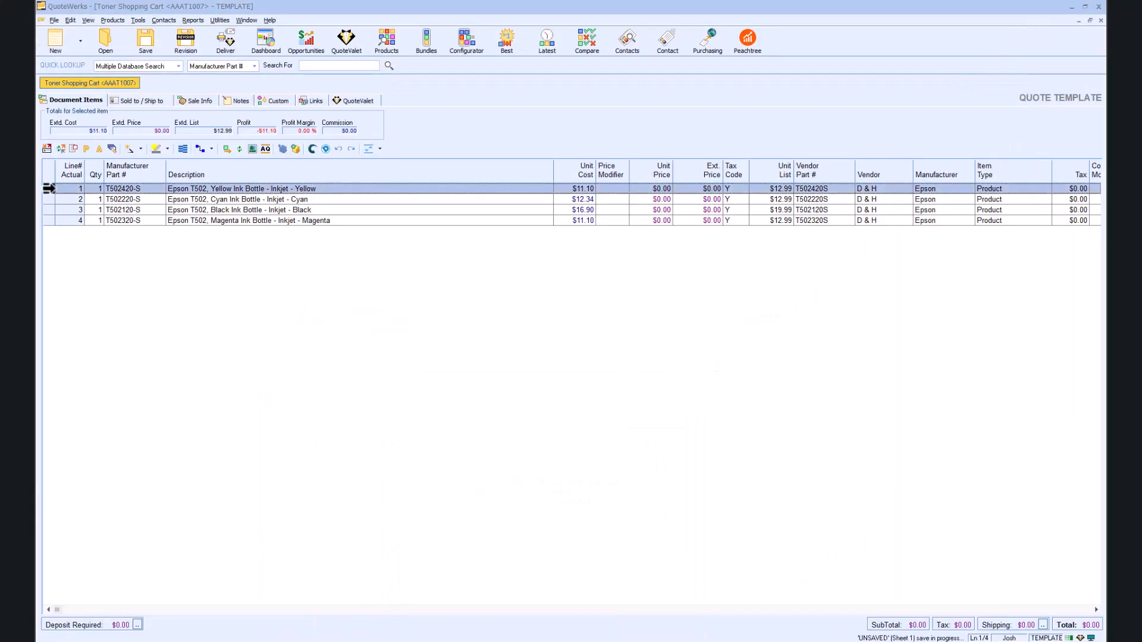
{"action": "left_click", "coordinate": [49, 220], "text": "shift"}
{"action": "right_click", "coordinate": [50, 220]}
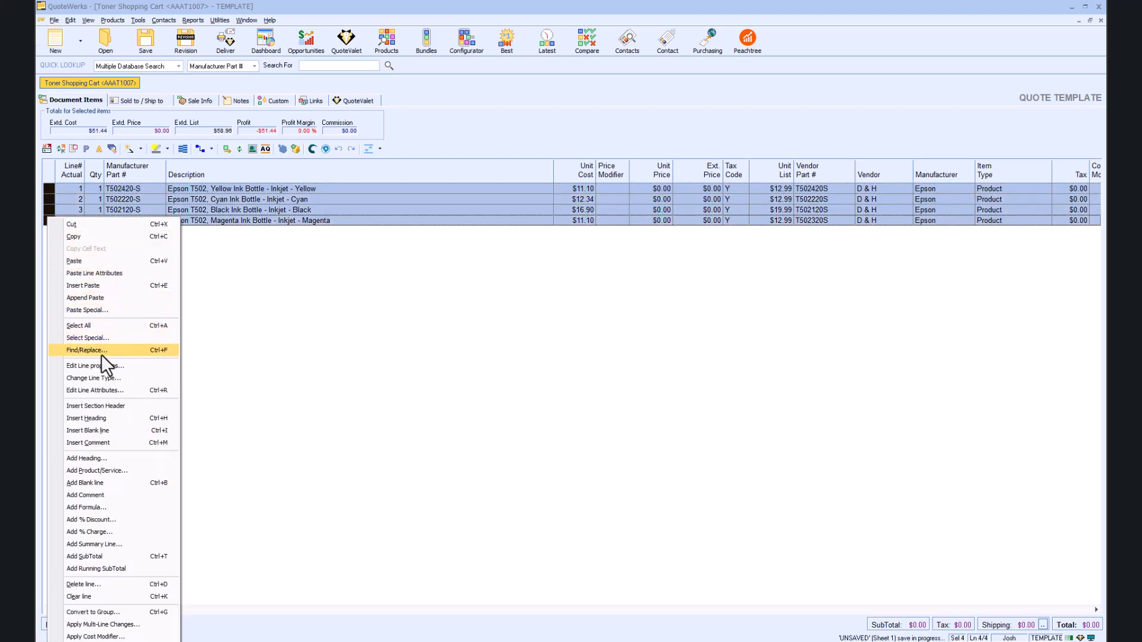
{"action": "left_click", "coordinate": [105, 388]}
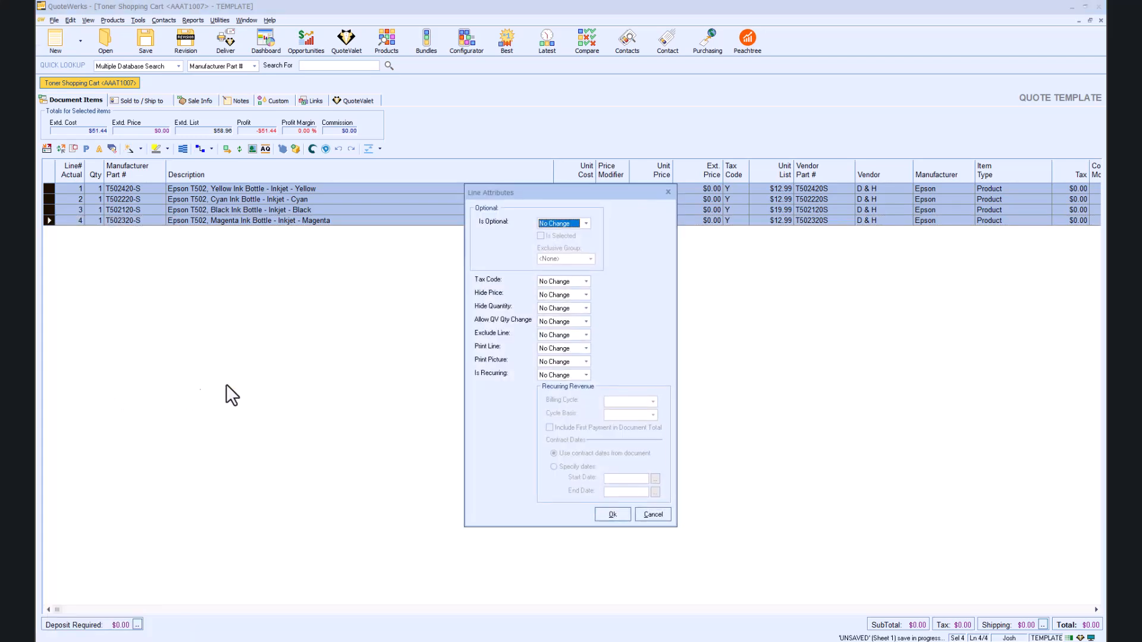
{"action": "left_click", "coordinate": [585, 226]}
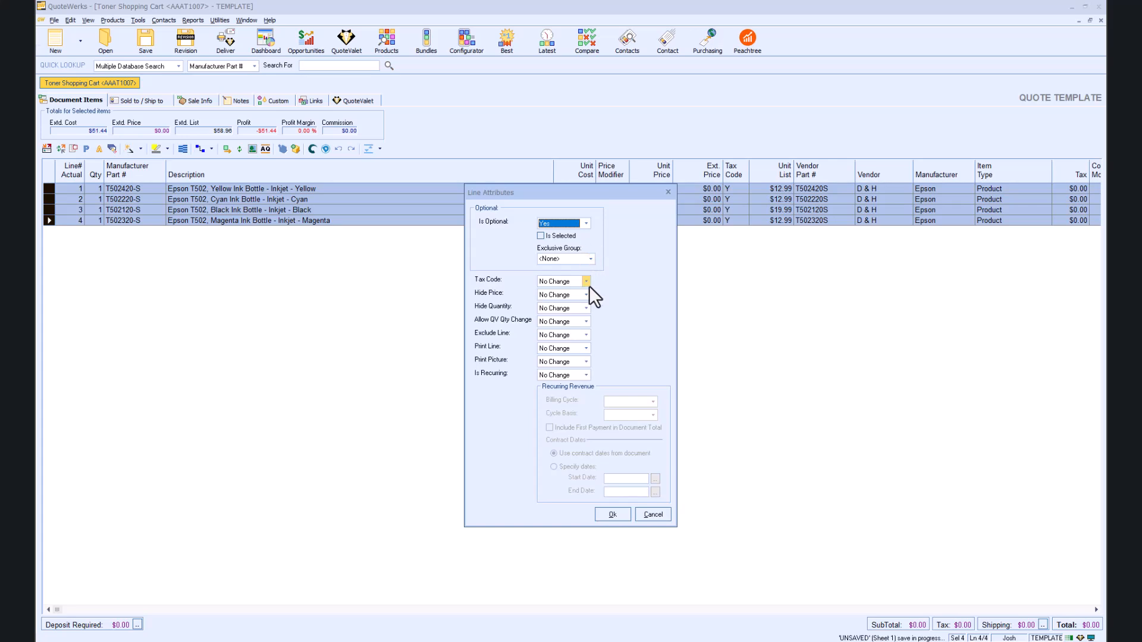
{"action": "left_click", "coordinate": [587, 322]}
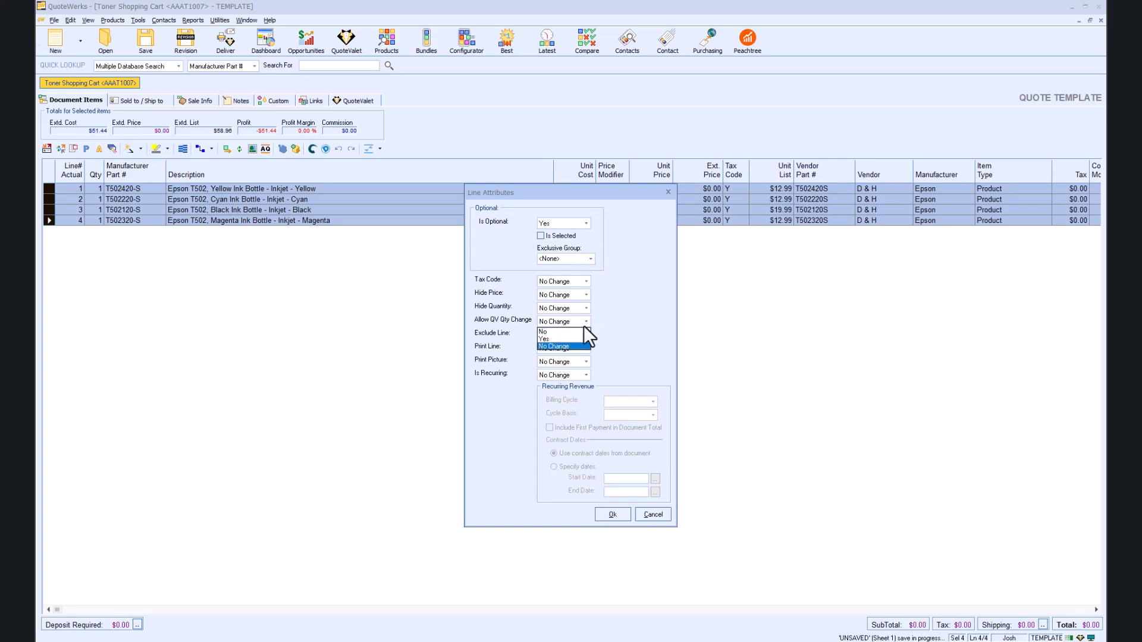
{"action": "left_click", "coordinate": [581, 339]}
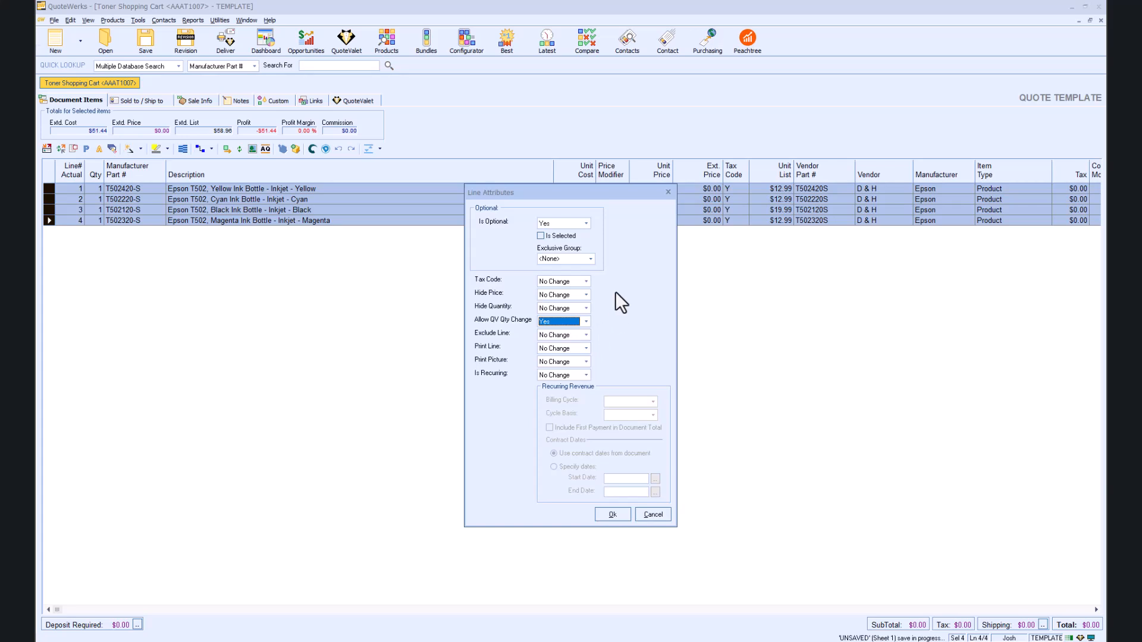
{"action": "left_click", "coordinate": [540, 236]}
{"action": "left_click", "coordinate": [611, 514]}
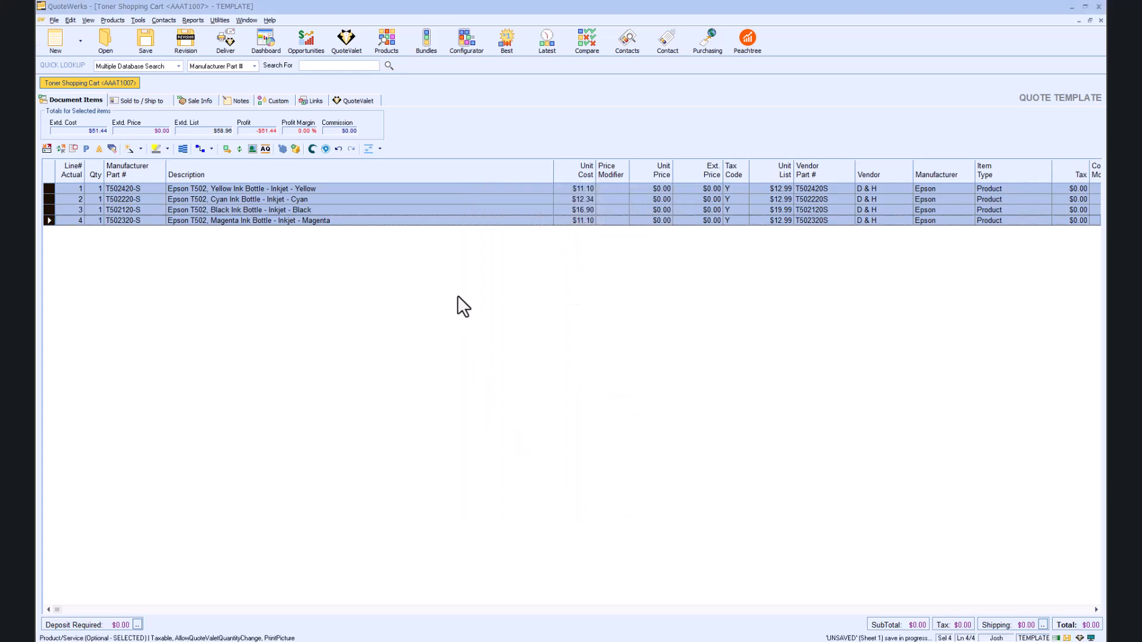
{"action": "key", "text": "alt+Tab"}
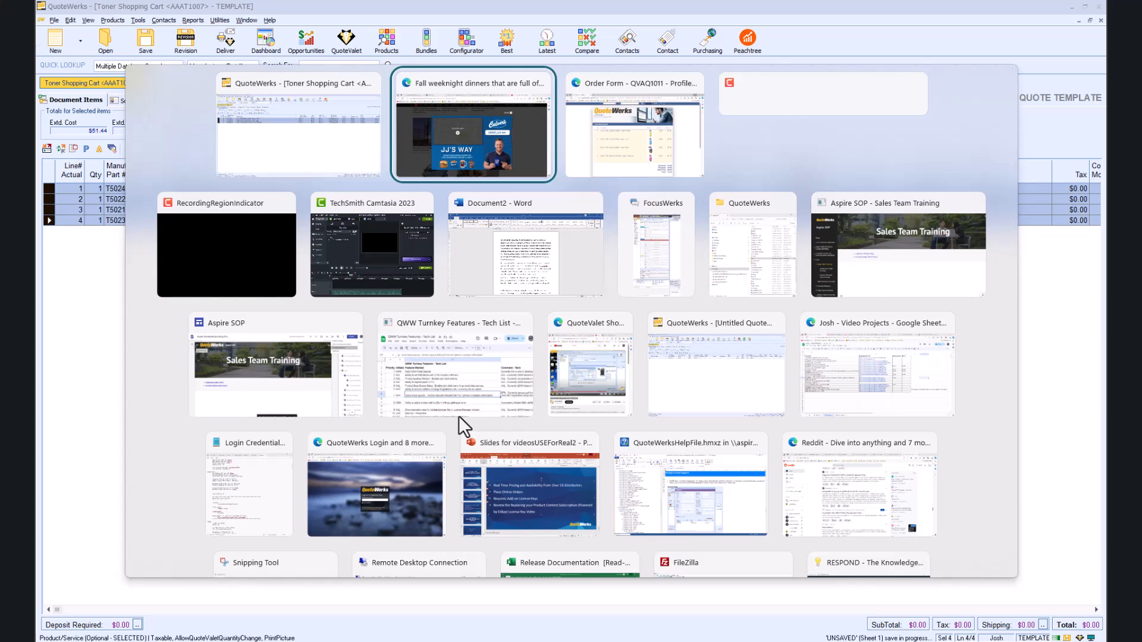
{"action": "key", "text": "alt+Tab"}
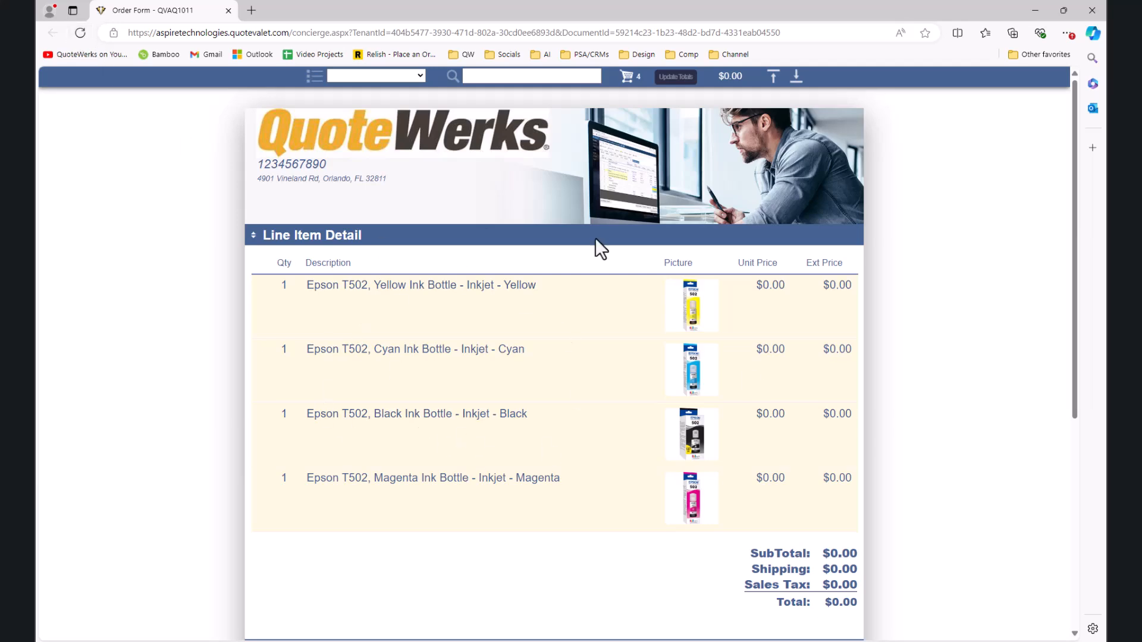
{"action": "scroll", "coordinate": [597, 441], "scroll_direction": "down", "scroll_amount": 4}
{"action": "scroll", "coordinate": [597, 443], "scroll_direction": "up", "scroll_amount": 3}
{"action": "scroll", "coordinate": [598, 443], "scroll_direction": "down", "scroll_amount": 4}
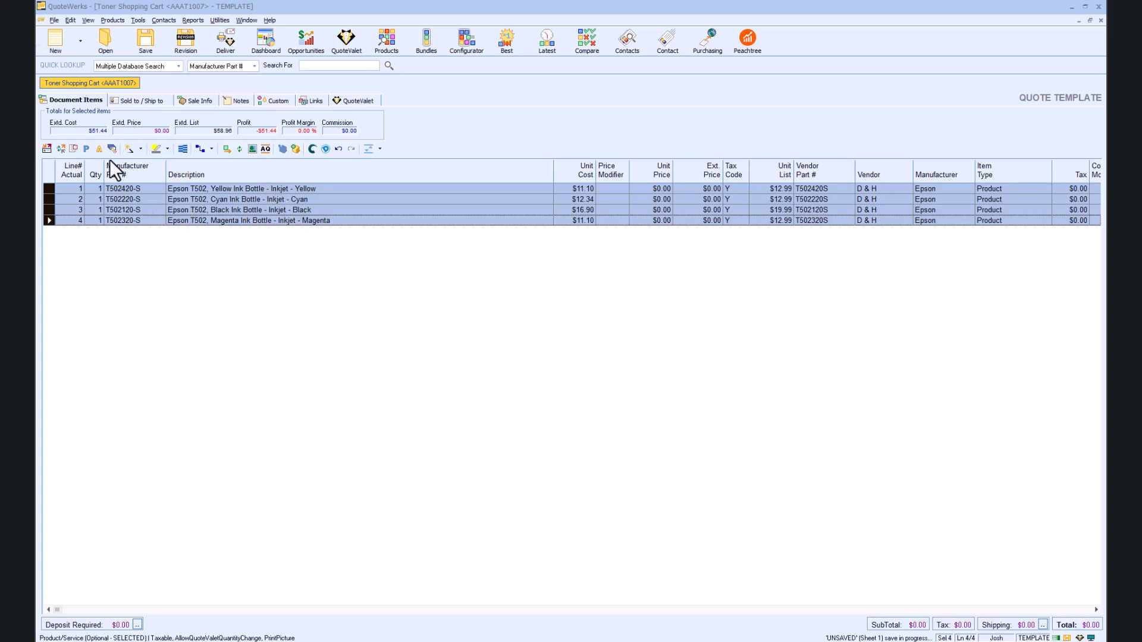
Step: Resave 'Toner Shopping Cart' as a QuoteValet order form and open its new preview URL
{"action": "left_click", "coordinate": [141, 42]}
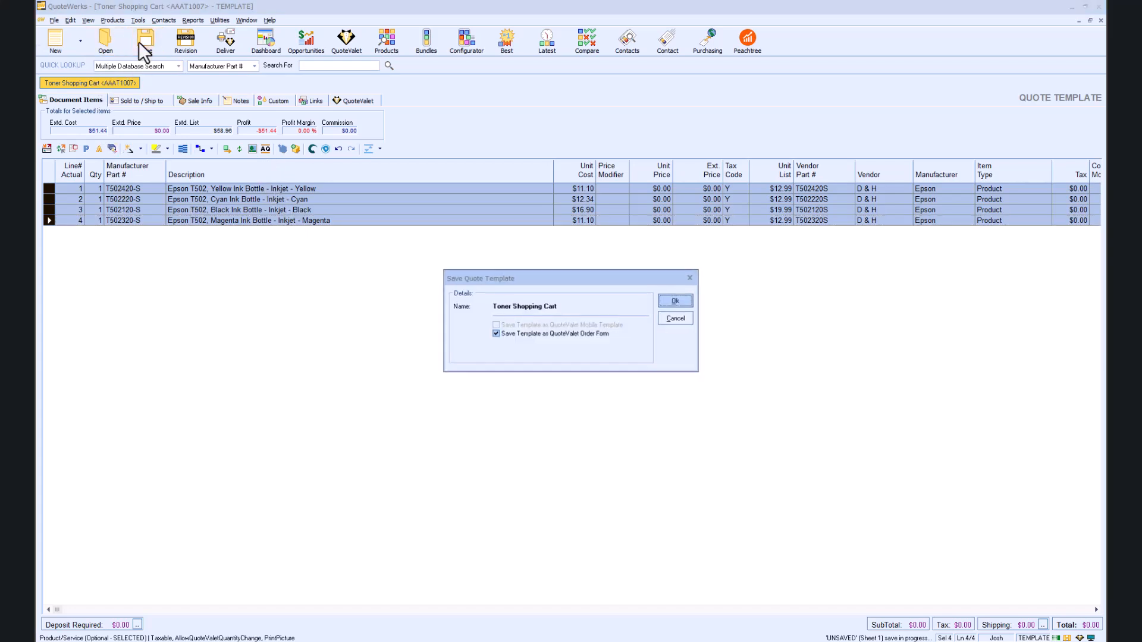
{"action": "left_click", "coordinate": [676, 301]}
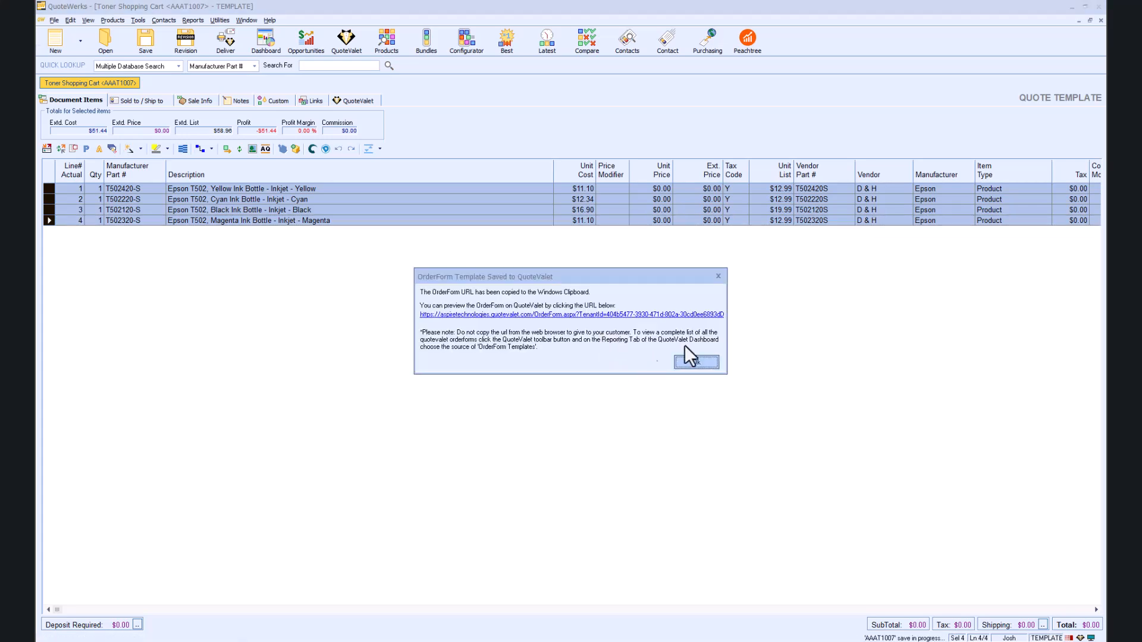
{"action": "left_click", "coordinate": [714, 315]}
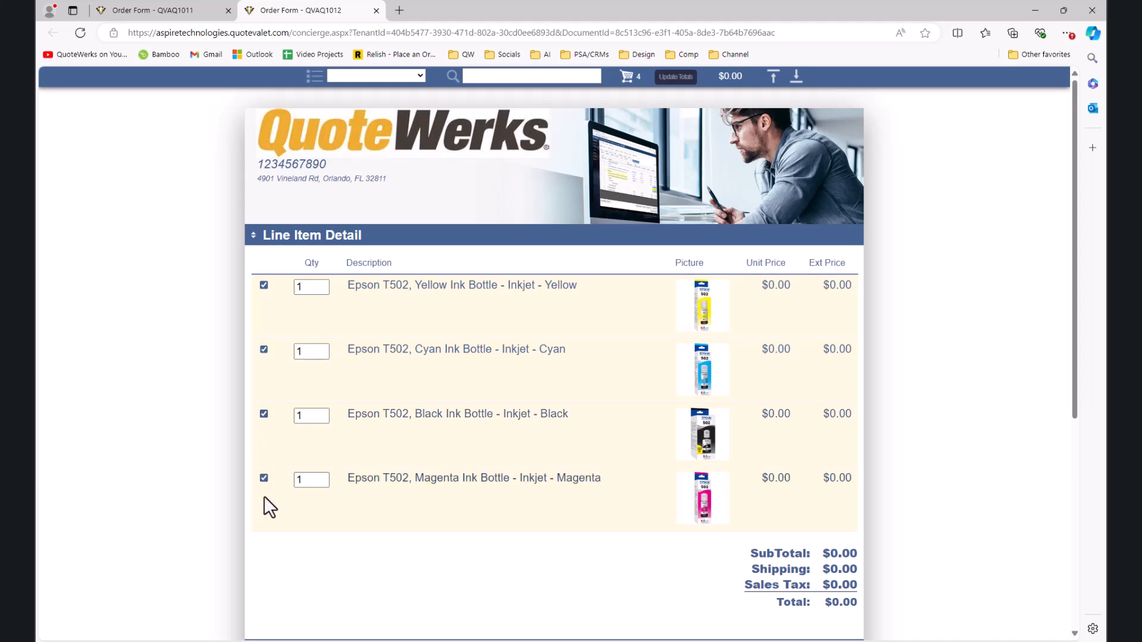
Step: Enter quantity 2 for Yellow, Cyan and Black ink, and uncheck the Magenta row
{"action": "left_click", "coordinate": [309, 288]}
{"action": "type", "text": "2"}
{"action": "key", "text": "Tab"}
{"action": "type", "text": "2"}
{"action": "left_click", "coordinate": [295, 417]}
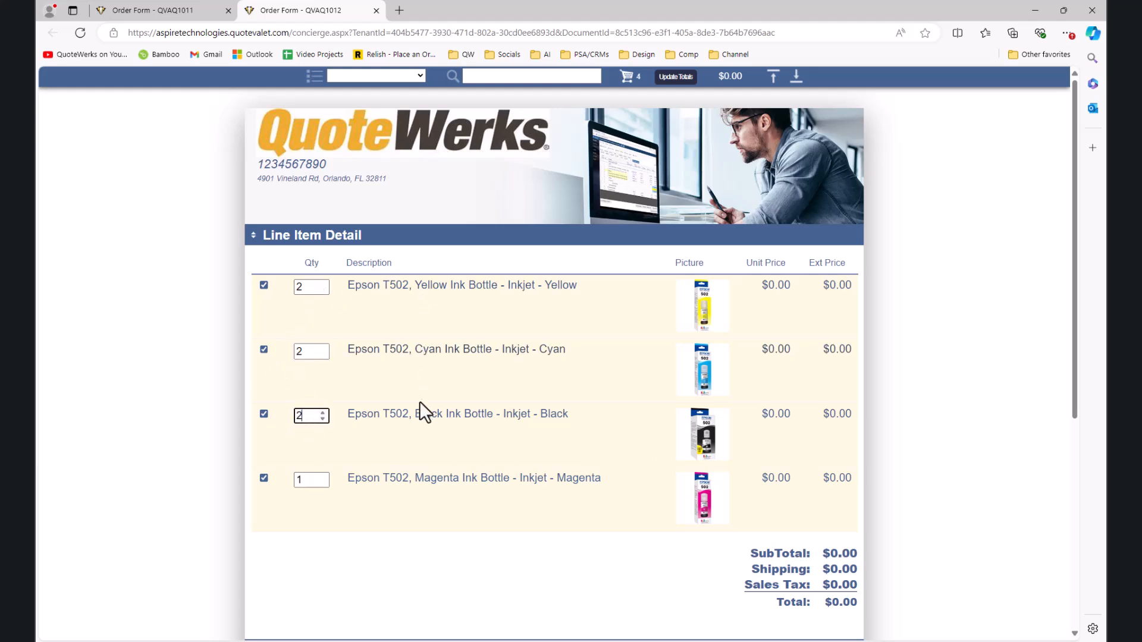
{"action": "left_click", "coordinate": [263, 477]}
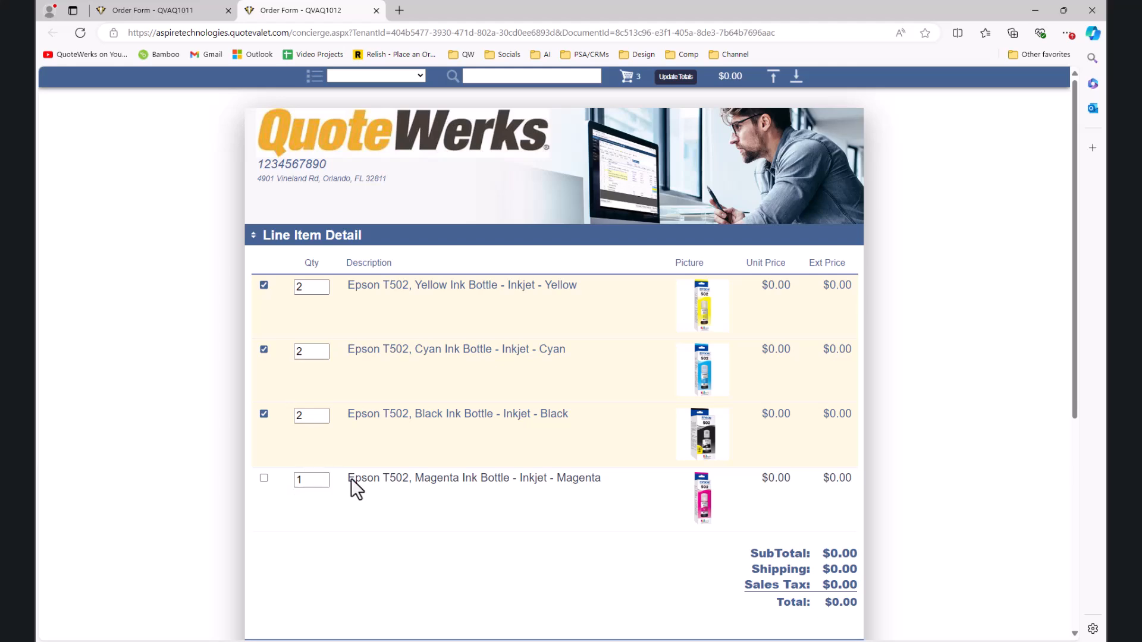
{"action": "scroll", "coordinate": [384, 475], "scroll_direction": "down", "scroll_amount": 2}
{"action": "scroll", "coordinate": [384, 476], "scroll_direction": "up", "scroll_amount": 3}
{"action": "scroll", "coordinate": [385, 473], "scroll_direction": "down", "scroll_amount": 1}
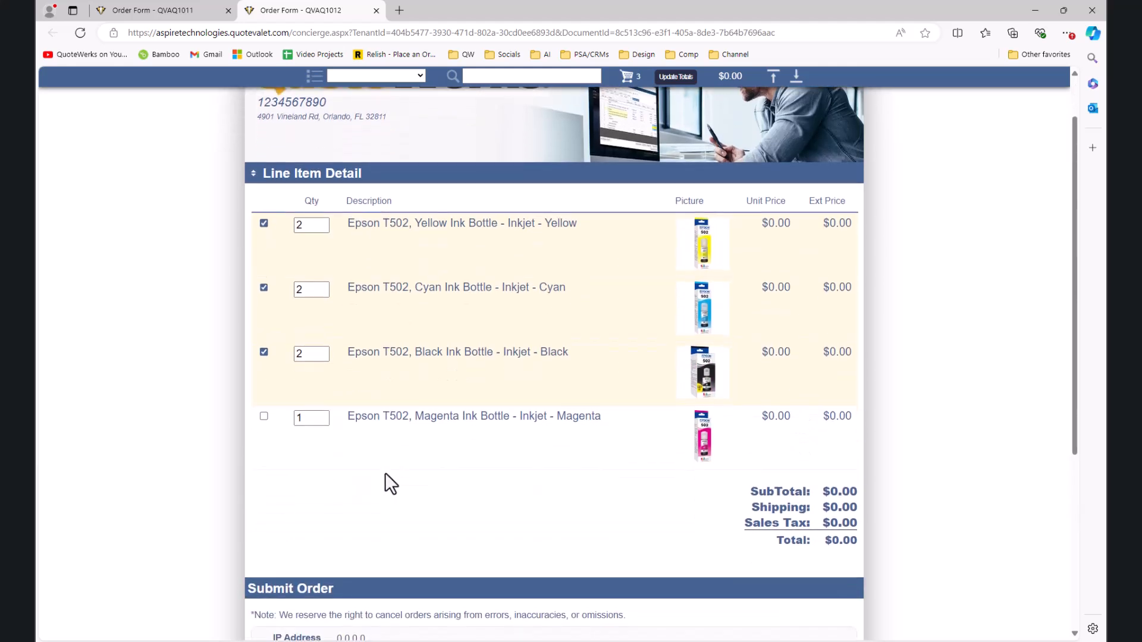
{"action": "scroll", "coordinate": [366, 452], "scroll_direction": "up", "scroll_amount": 1}
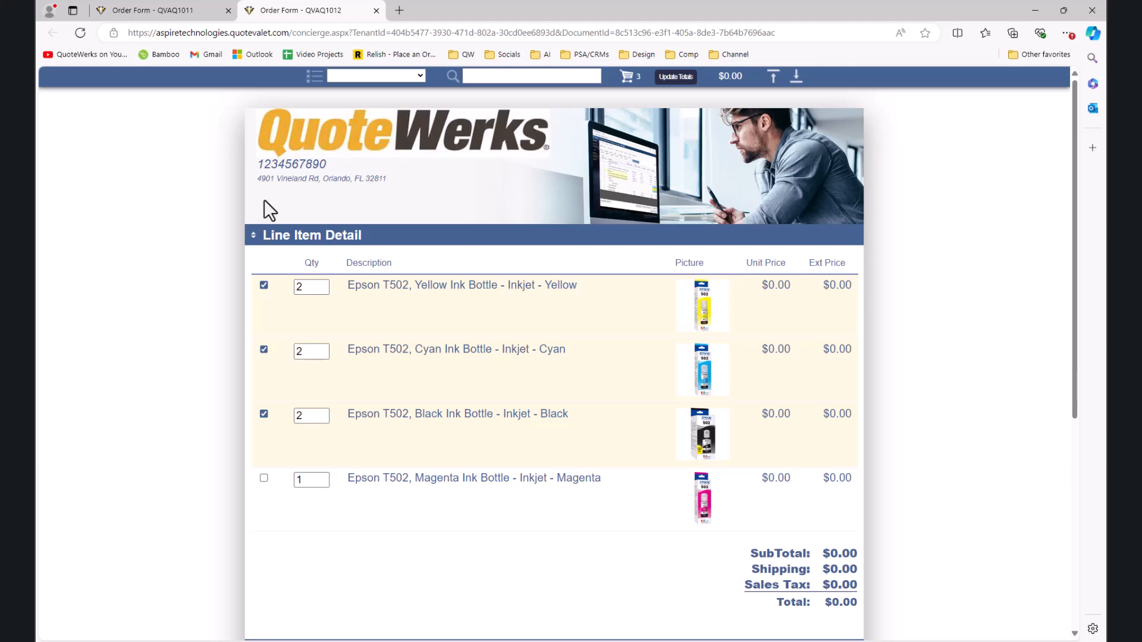
{"action": "left_click_drag", "start_coordinate": [969, 17], "coordinate": [36, 74]}
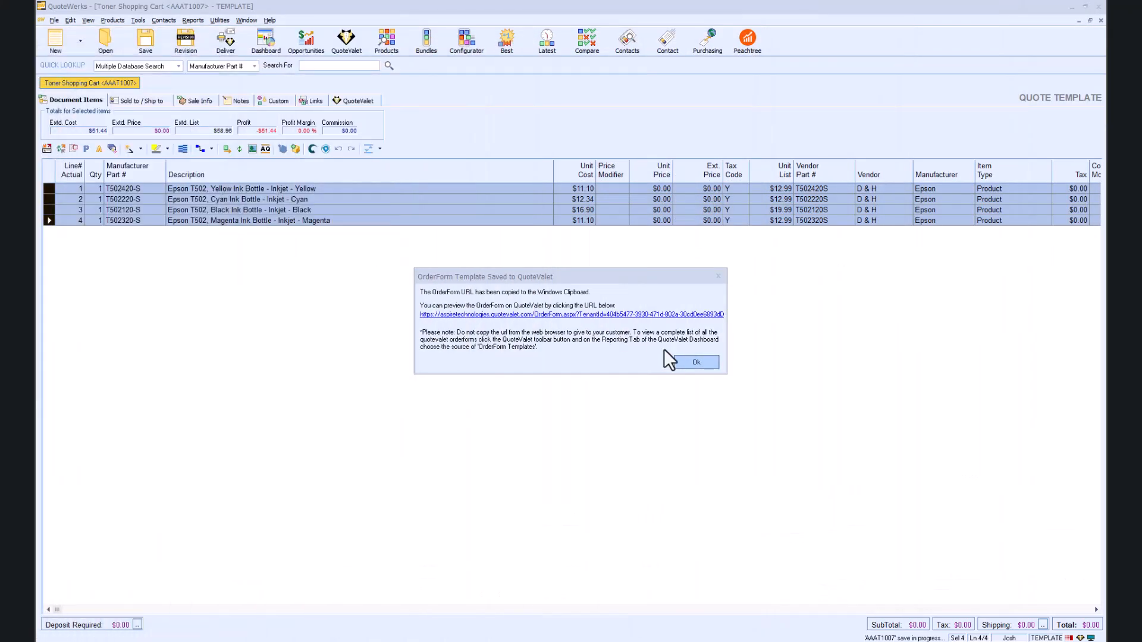
Step: Apply the P20 price modifier to all four ink lines via multi-line changes
{"action": "left_click", "coordinate": [693, 362]}
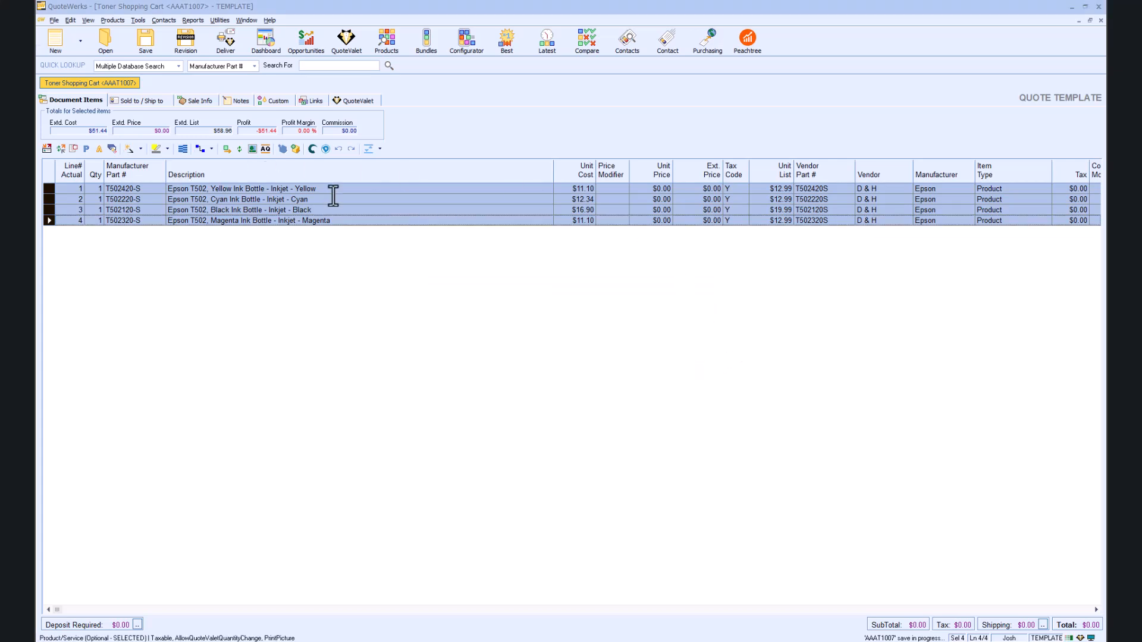
{"action": "left_click", "coordinate": [613, 189]}
{"action": "type", "text": "P20"}
{"action": "key", "text": "Tab"}
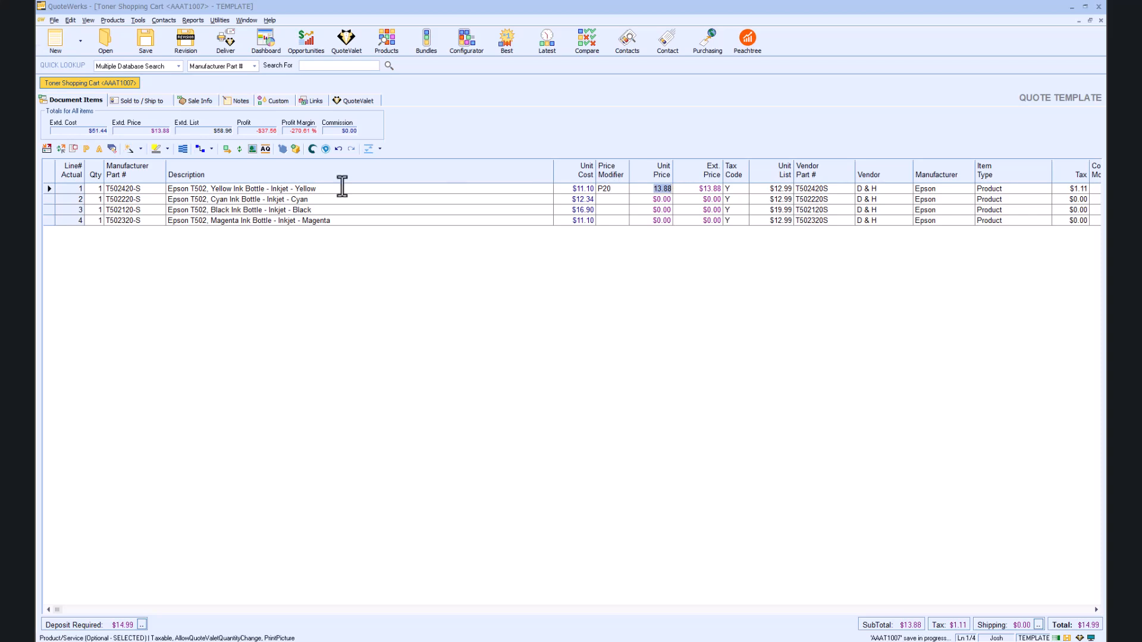
{"action": "left_click", "coordinate": [49, 188]}
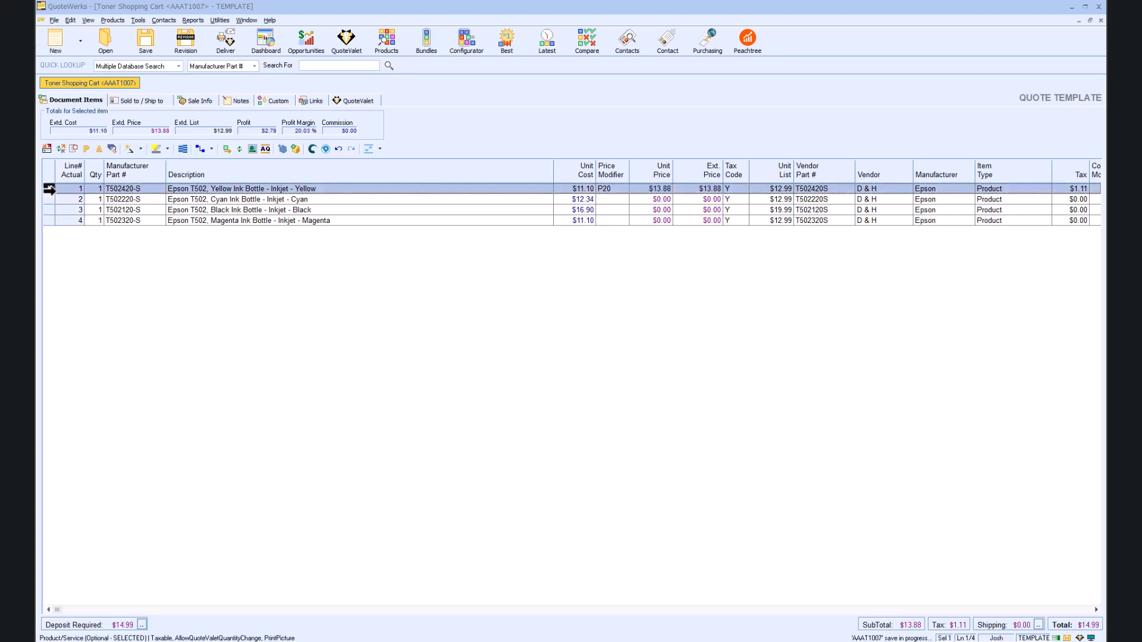
{"action": "left_click", "coordinate": [48, 220], "text": "shift"}
{"action": "right_click", "coordinate": [47, 220]}
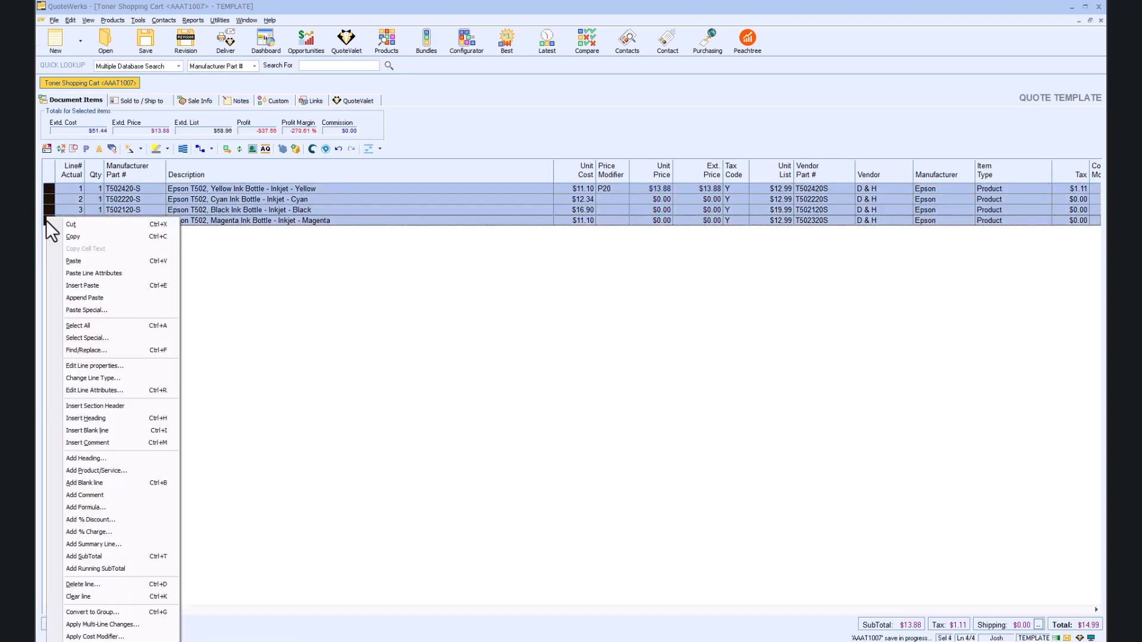
{"action": "left_click", "coordinate": [137, 623]}
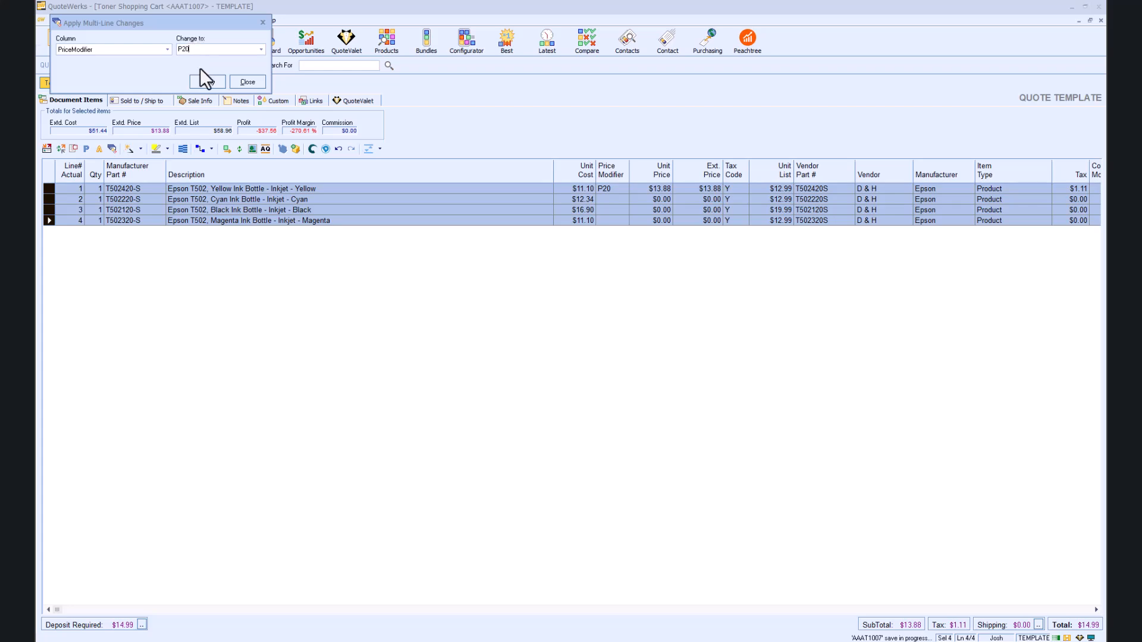
{"action": "left_click", "coordinate": [207, 82]}
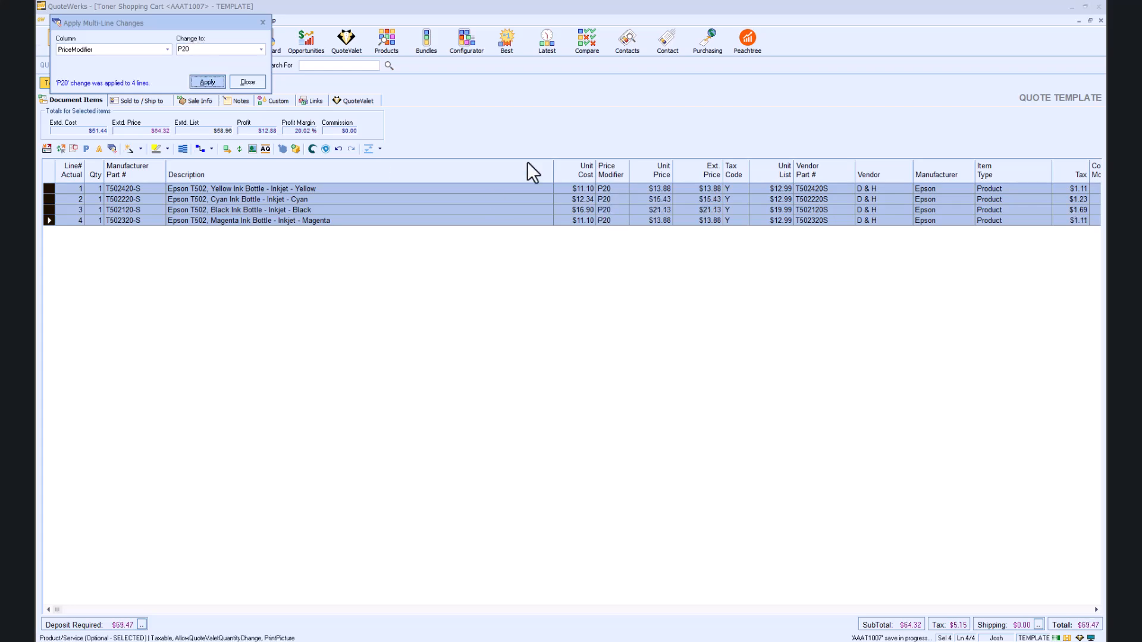
{"action": "left_click", "coordinate": [255, 85]}
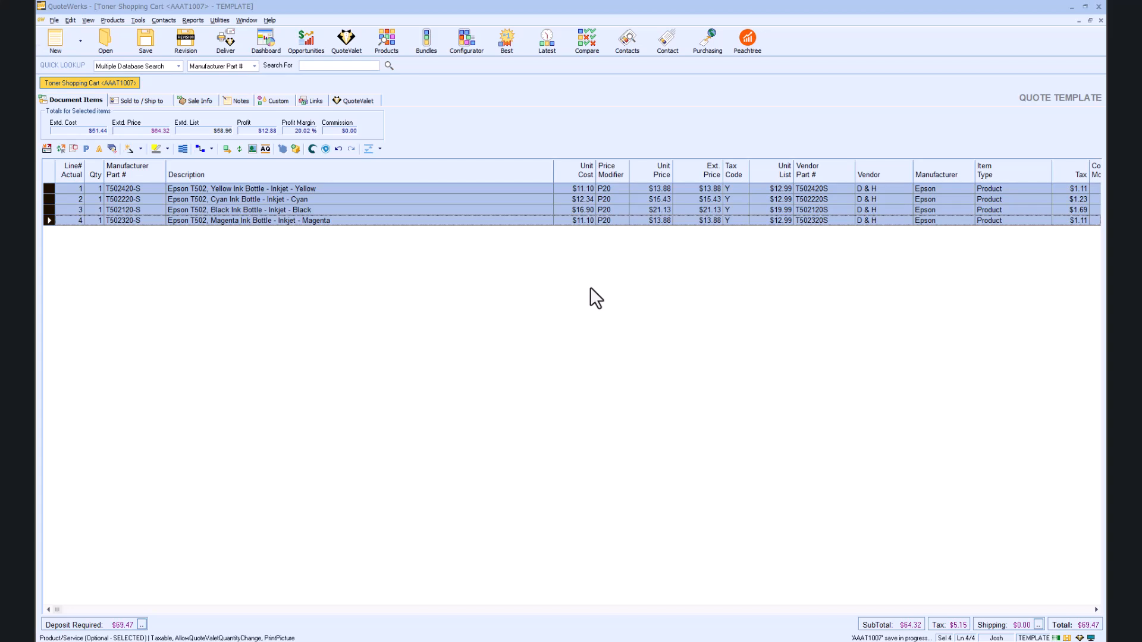
Step: Resave and upload the template to QuoteValet, then open the priced order form full-screen
{"action": "left_click", "coordinate": [154, 49]}
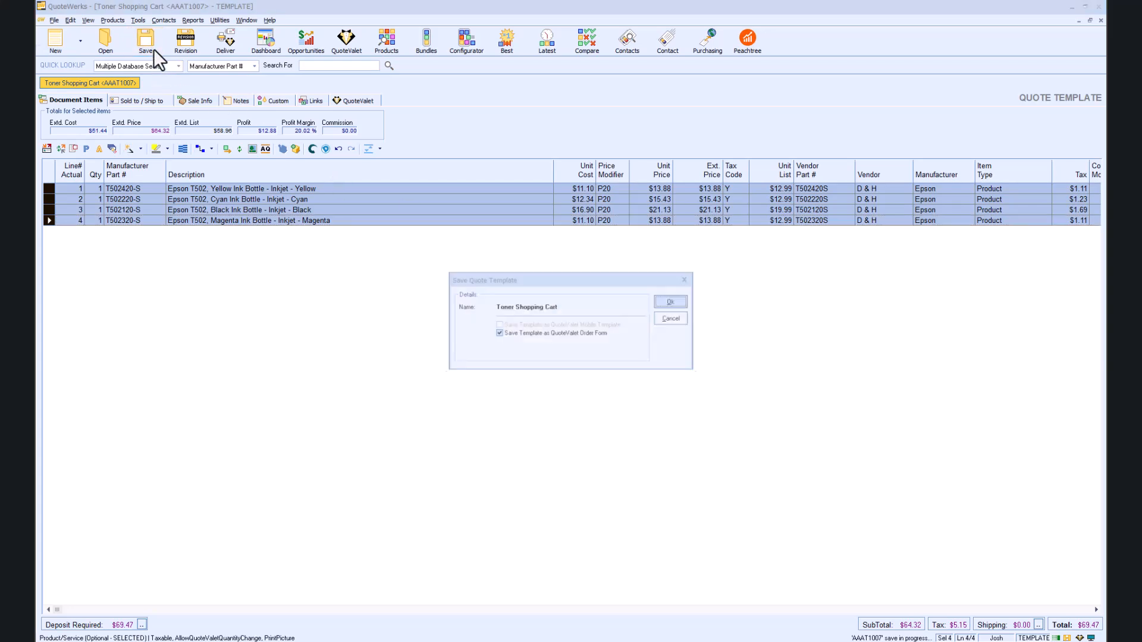
{"action": "left_click", "coordinate": [678, 301]}
{"action": "left_click", "coordinate": [613, 356]}
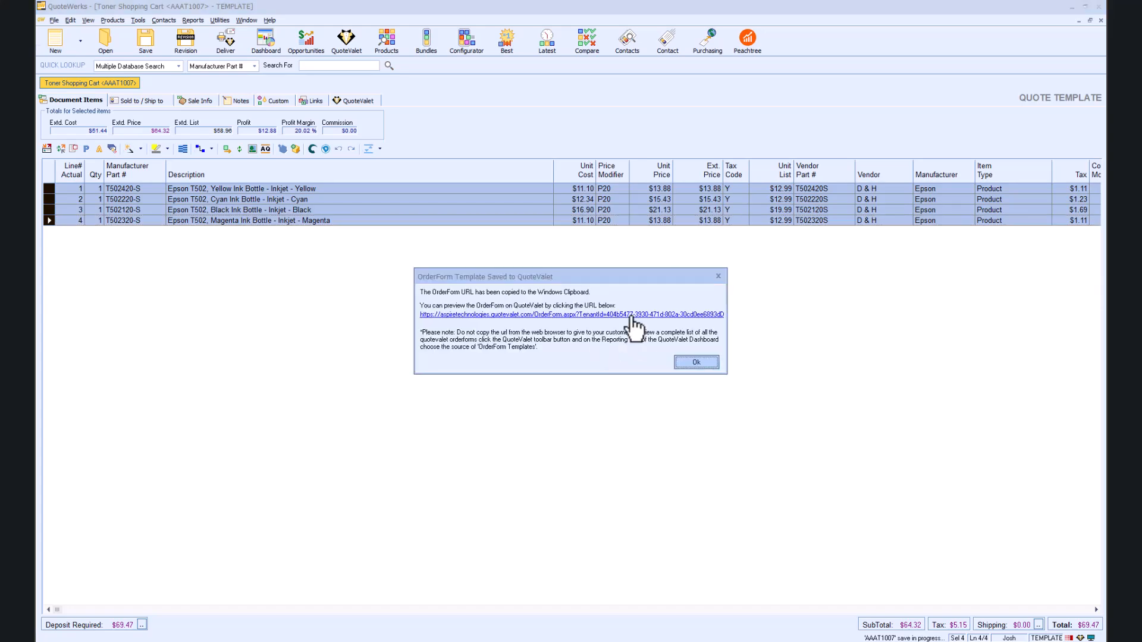
{"action": "left_click", "coordinate": [633, 315]}
{"action": "left_click_drag", "start_coordinate": [37, 105], "coordinate": [593, 105]}
{"action": "double_click", "coordinate": [593, 104]}
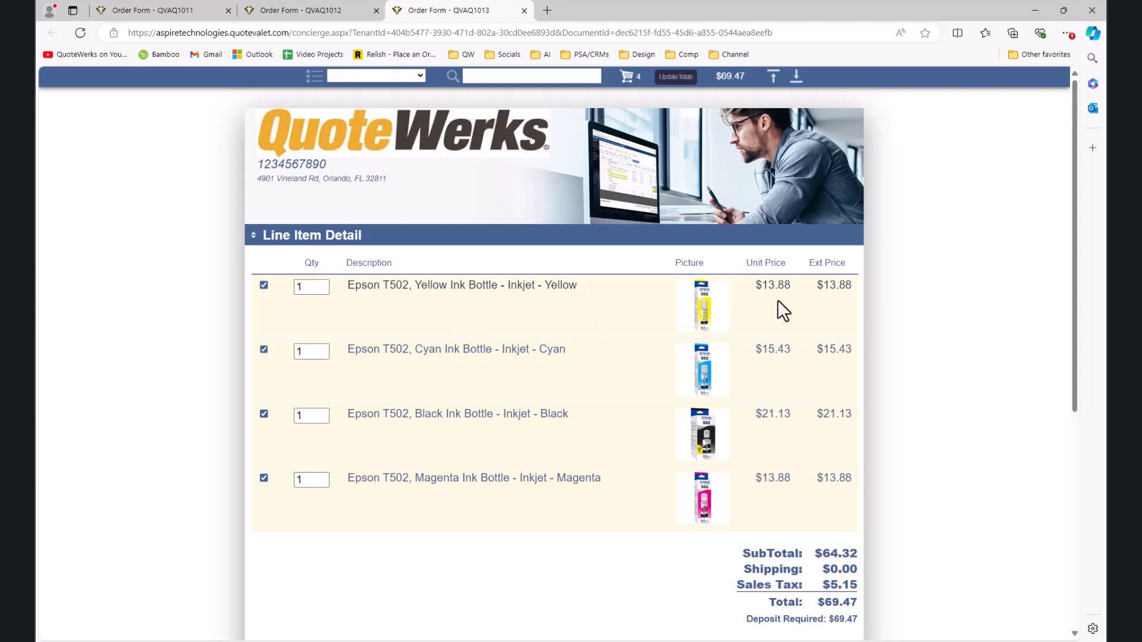
Step: Uncheck Yellow, set Black to 2 and Magenta to 3, and update totals to $90.61
{"action": "left_click", "coordinate": [263, 285]}
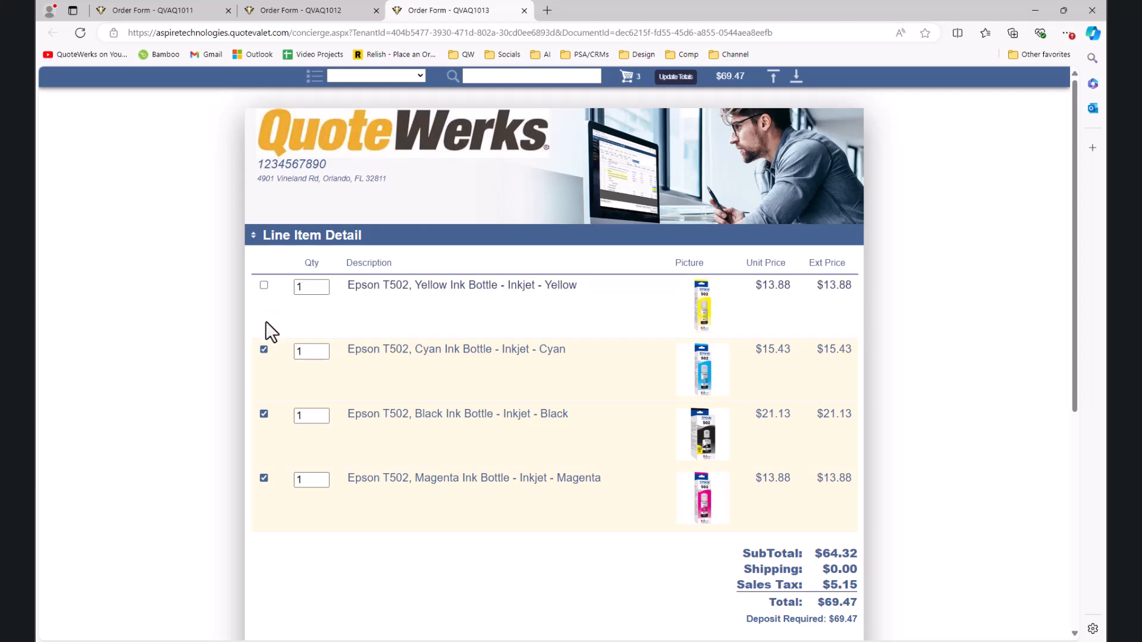
{"action": "double_click", "coordinate": [308, 414]}
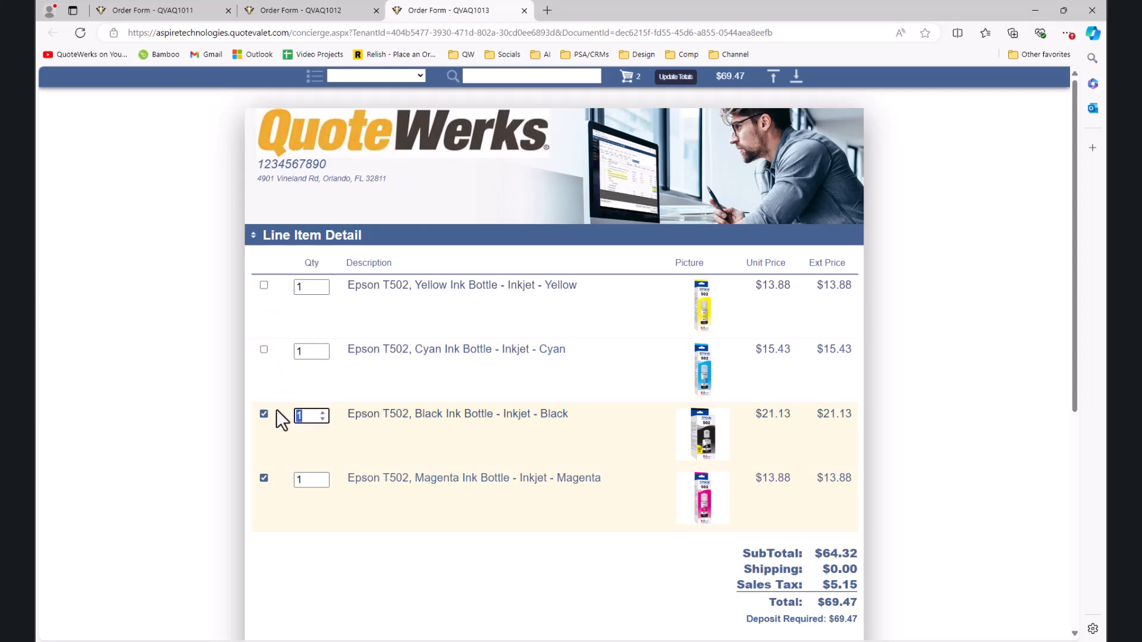
{"action": "double_click", "coordinate": [306, 480]}
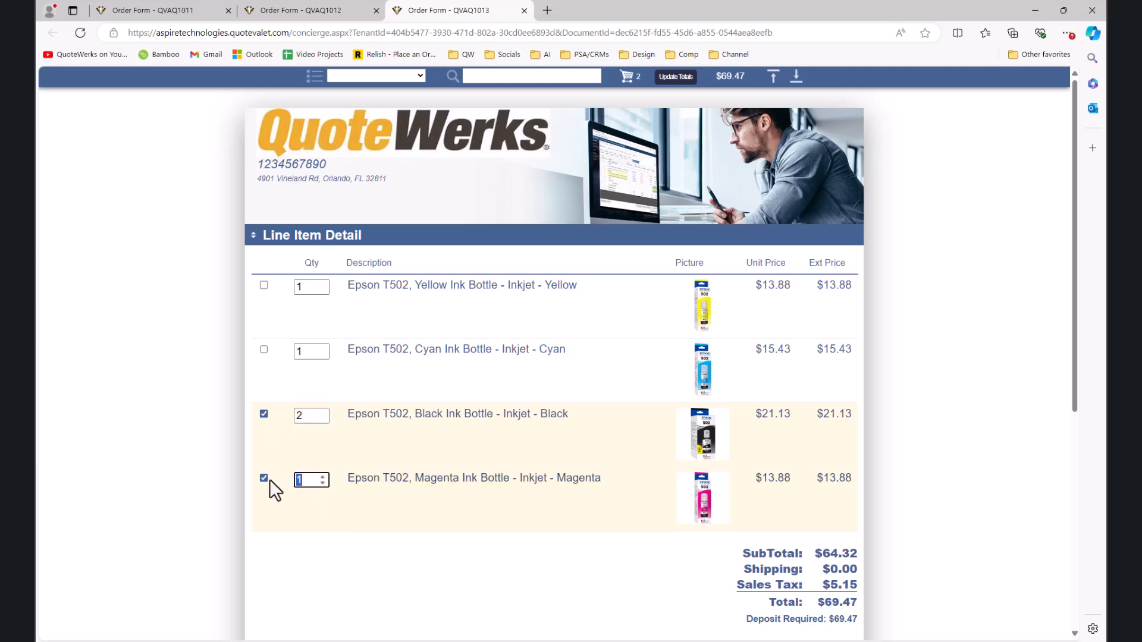
{"action": "scroll", "coordinate": [362, 571], "scroll_direction": "down", "scroll_amount": 2}
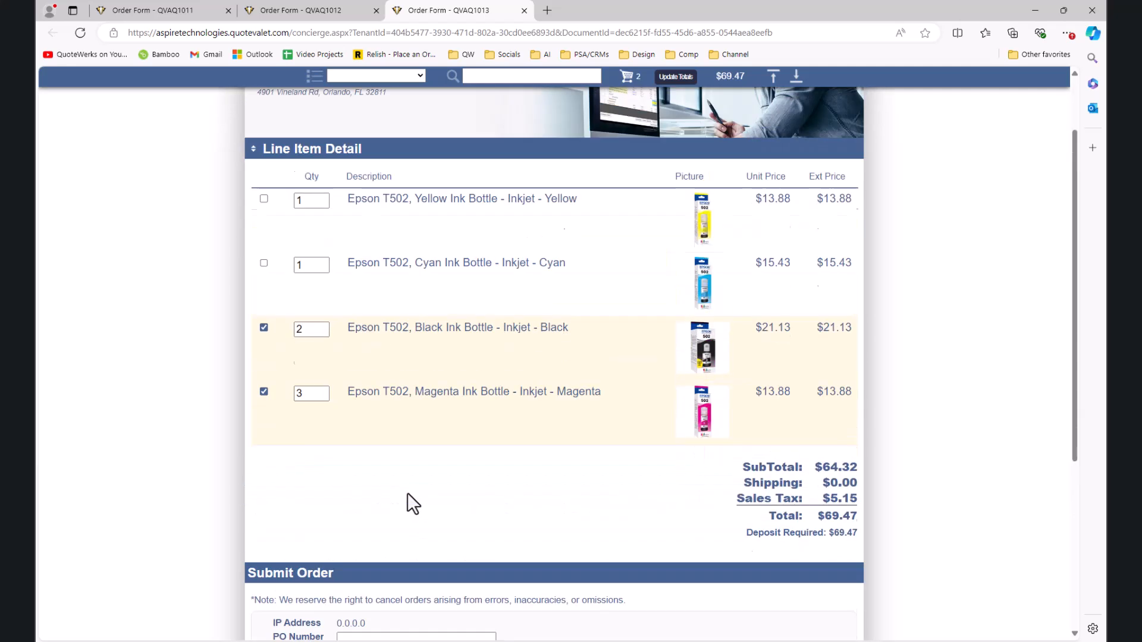
{"action": "scroll", "coordinate": [879, 416], "scroll_direction": "up", "scroll_amount": 2}
{"action": "scroll", "coordinate": [873, 406], "scroll_direction": "up", "scroll_amount": 1}
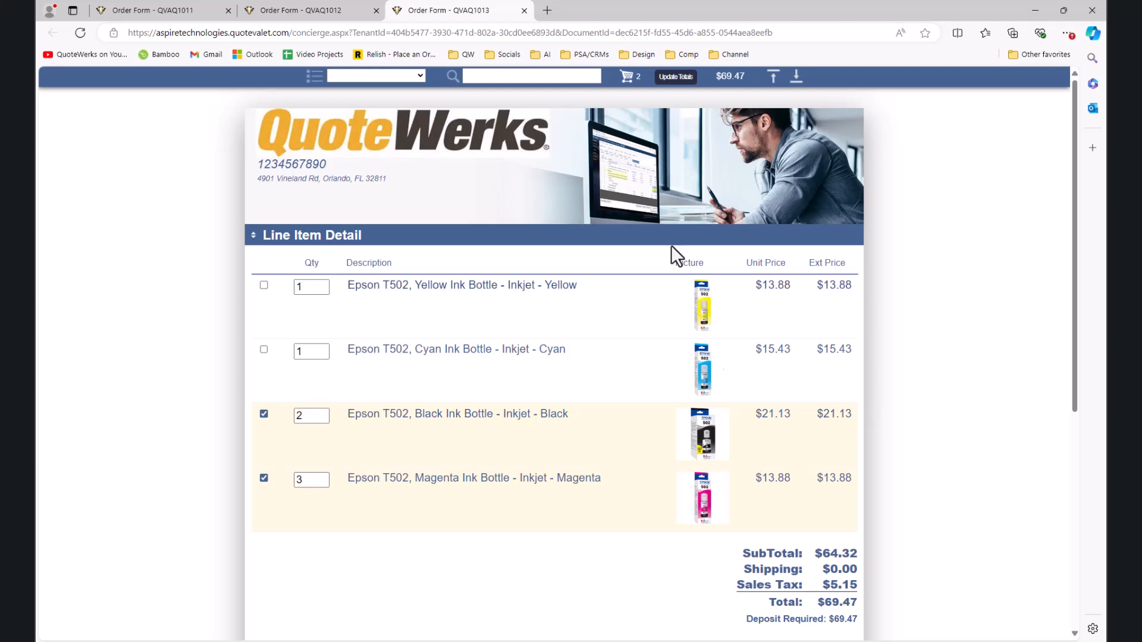
{"action": "left_click", "coordinate": [666, 82]}
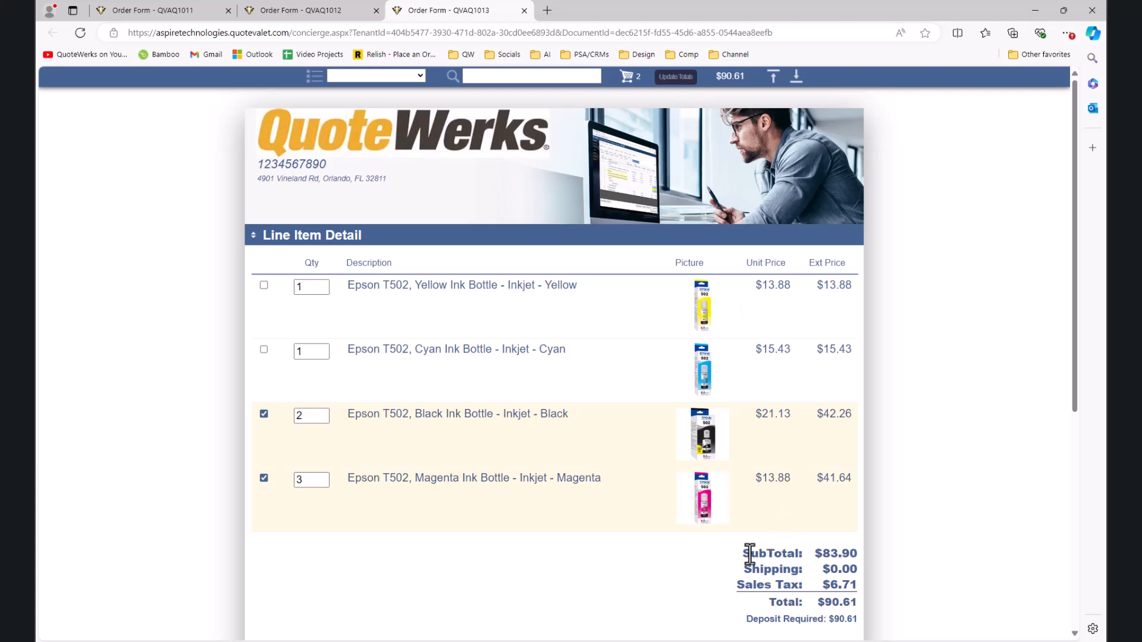
{"action": "scroll", "coordinate": [750, 552], "scroll_direction": "down", "scroll_amount": 1}
{"action": "scroll", "coordinate": [750, 553], "scroll_direction": "down", "scroll_amount": 3}
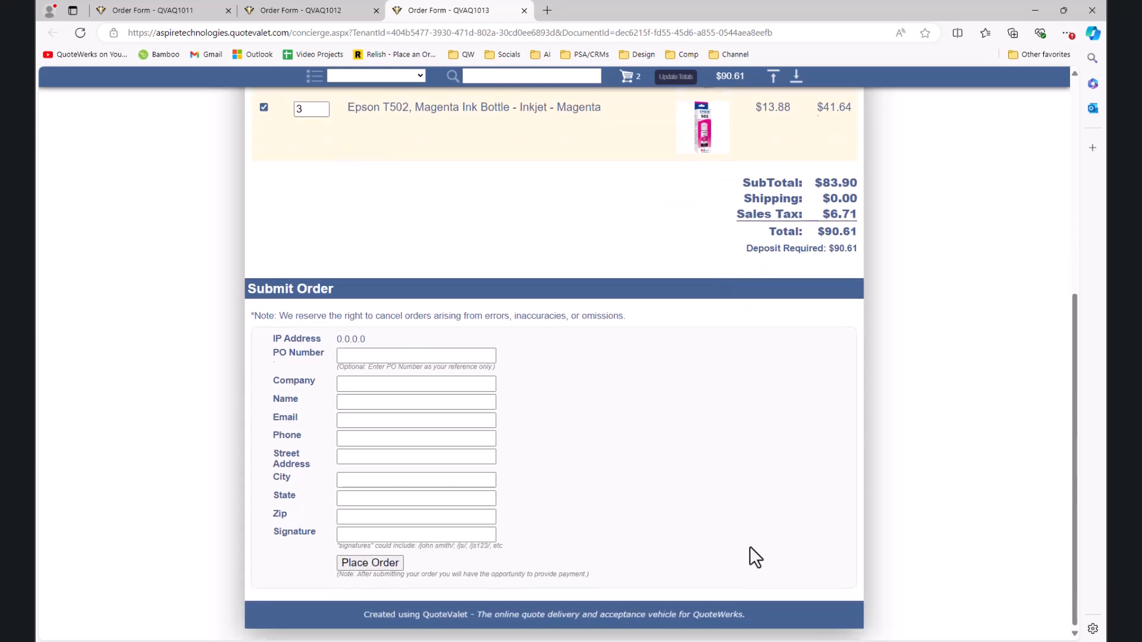
{"action": "scroll", "coordinate": [750, 546], "scroll_direction": "up", "scroll_amount": 5}
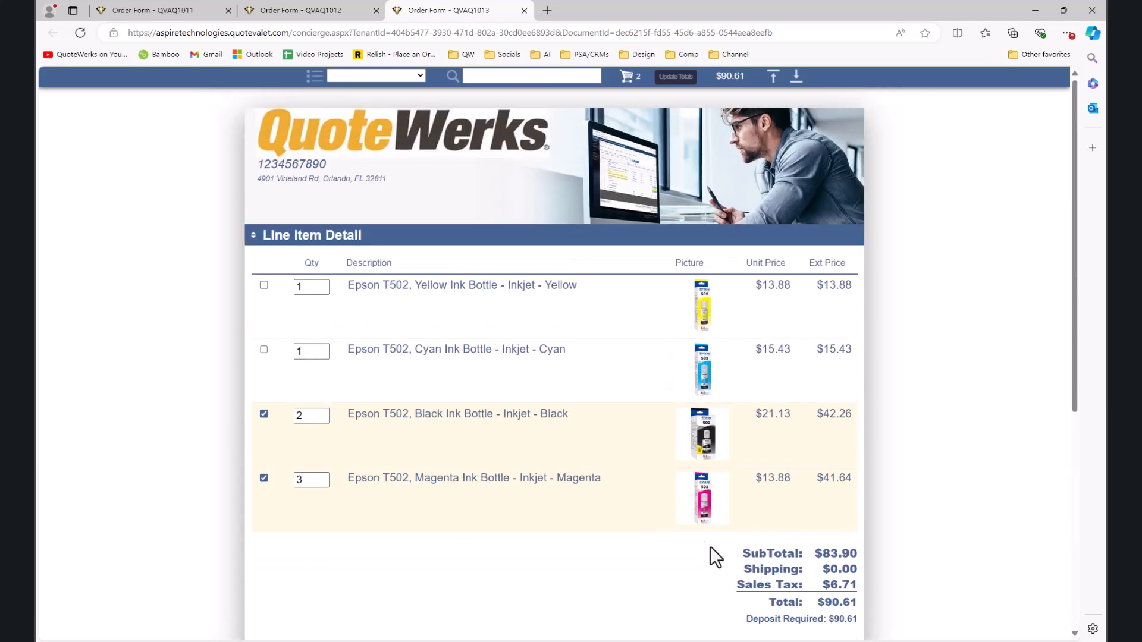
{"action": "scroll", "coordinate": [601, 410], "scroll_direction": "down", "scroll_amount": 5}
Step: Fill in company 'Comptuer Hut', the contact's name, e-mail address and signature initials
{"action": "left_click", "coordinate": [399, 356]}
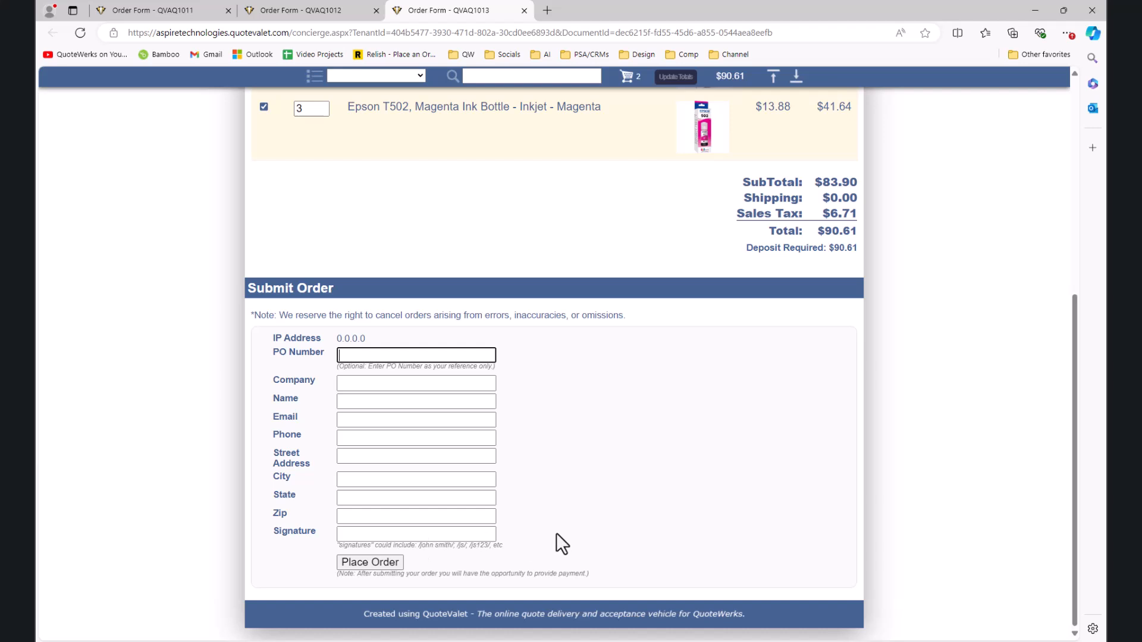
{"action": "left_click", "coordinate": [428, 386]}
{"action": "type", "text": "Comptuer Hut"}
{"action": "key", "text": "Tab"}
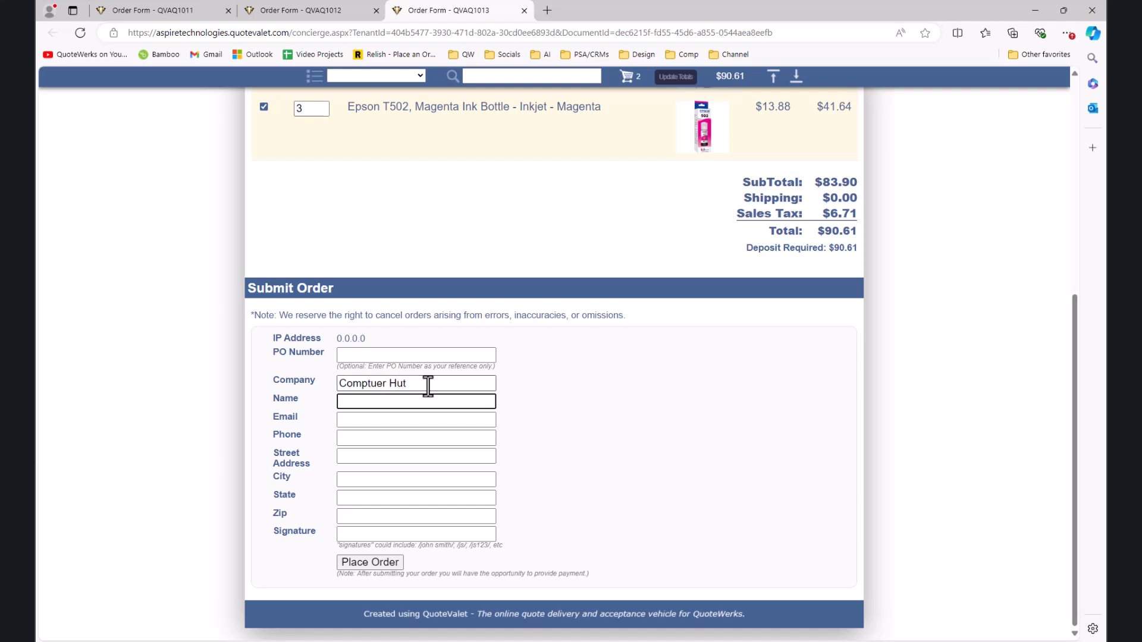
{"action": "key", "text": "Tab"}
{"action": "type", "text": "aa"}
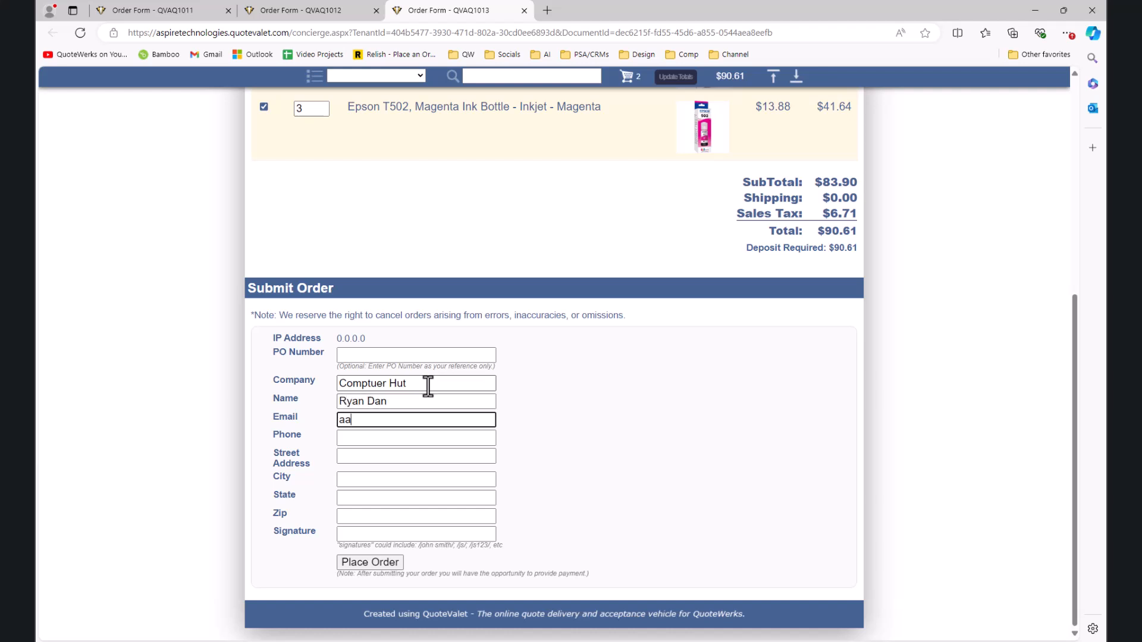
{"action": "type", "text": "@aa.com"}
{"action": "key", "text": "Tab"}
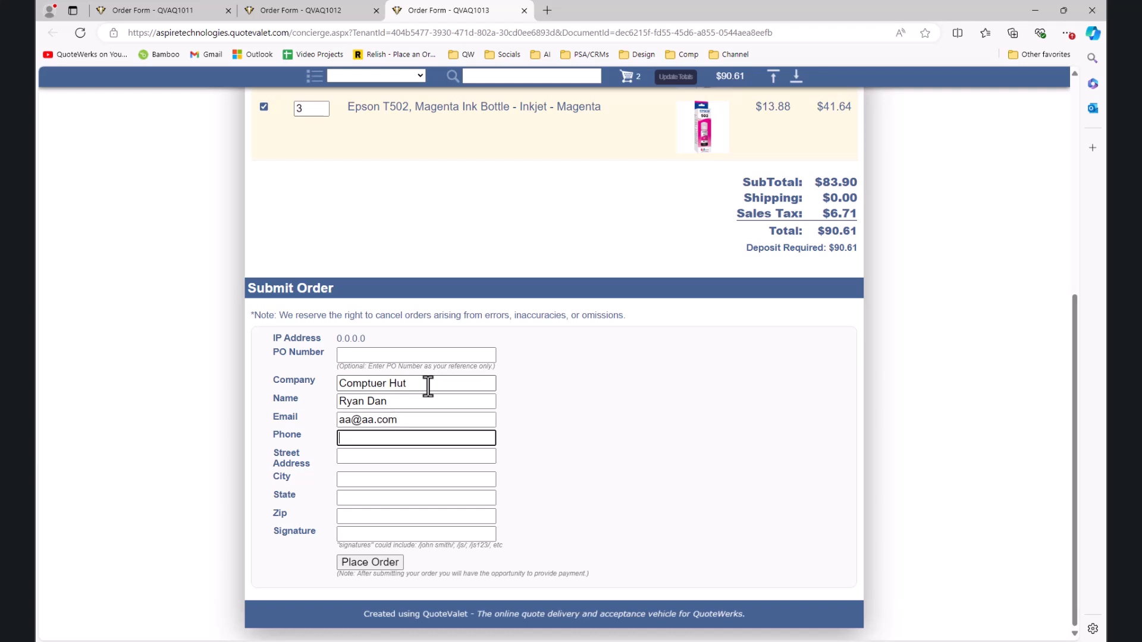
{"action": "key", "text": "Tab"}
{"action": "key", "text": "Tab"}
{"action": "key", "text": "Tab"}
{"action": "key", "text": "Tab"}
{"action": "key", "text": "Tab"}
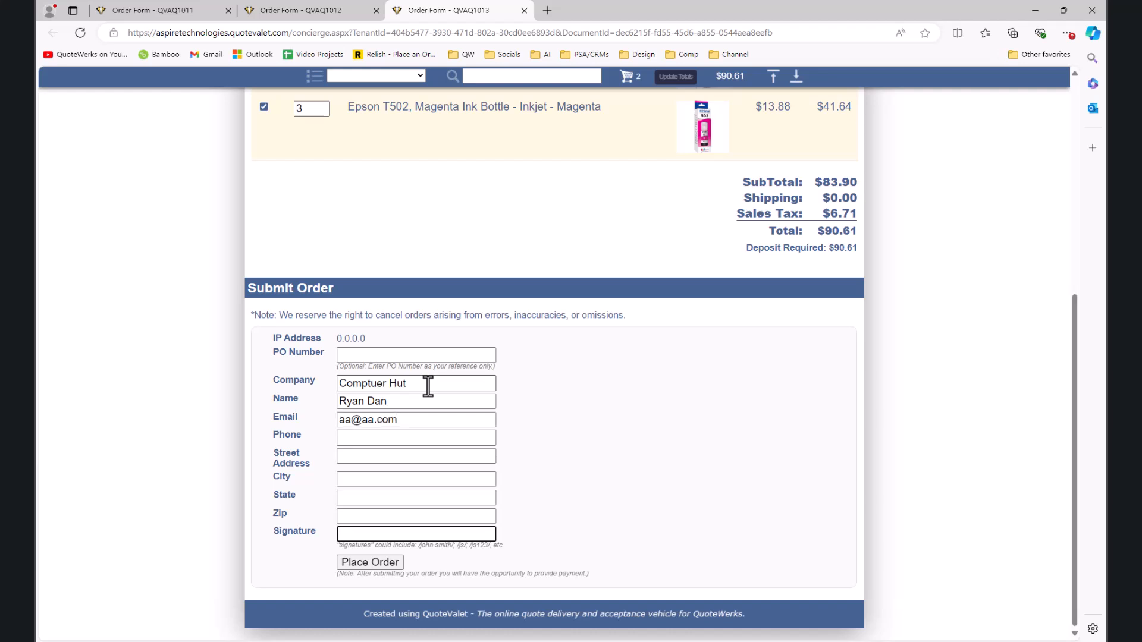
{"action": "type", "text": "RD"}
Step: Add the required phone number and place the order
{"action": "left_click", "coordinate": [394, 561]}
{"action": "left_click", "coordinate": [382, 440]}
{"action": "type", "text": "1234567890"}
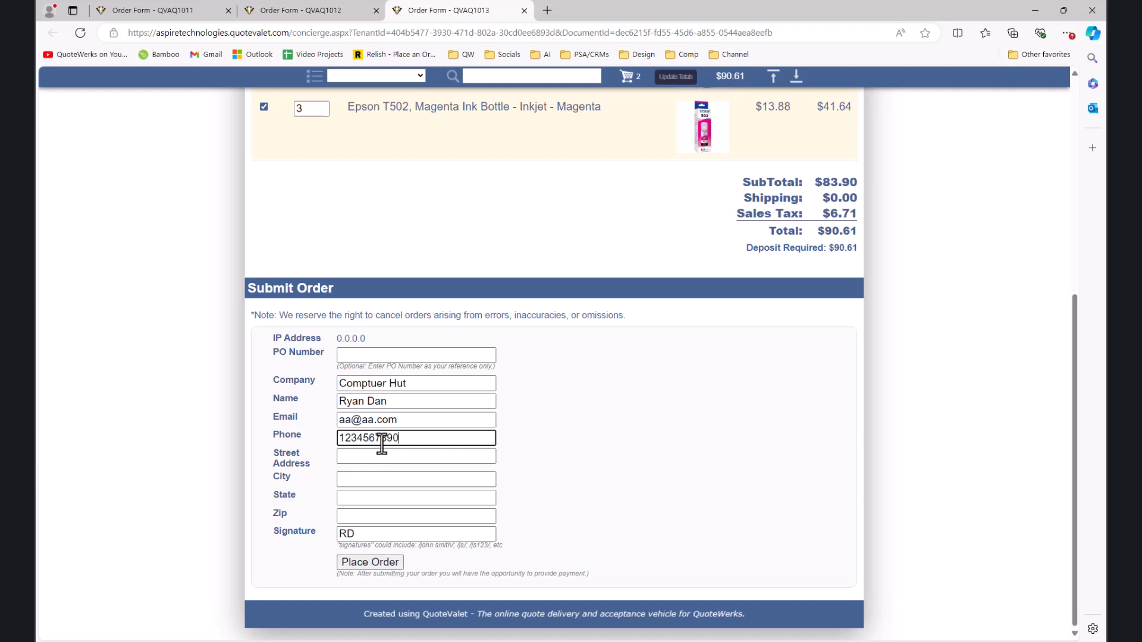
{"action": "left_click", "coordinate": [358, 562]}
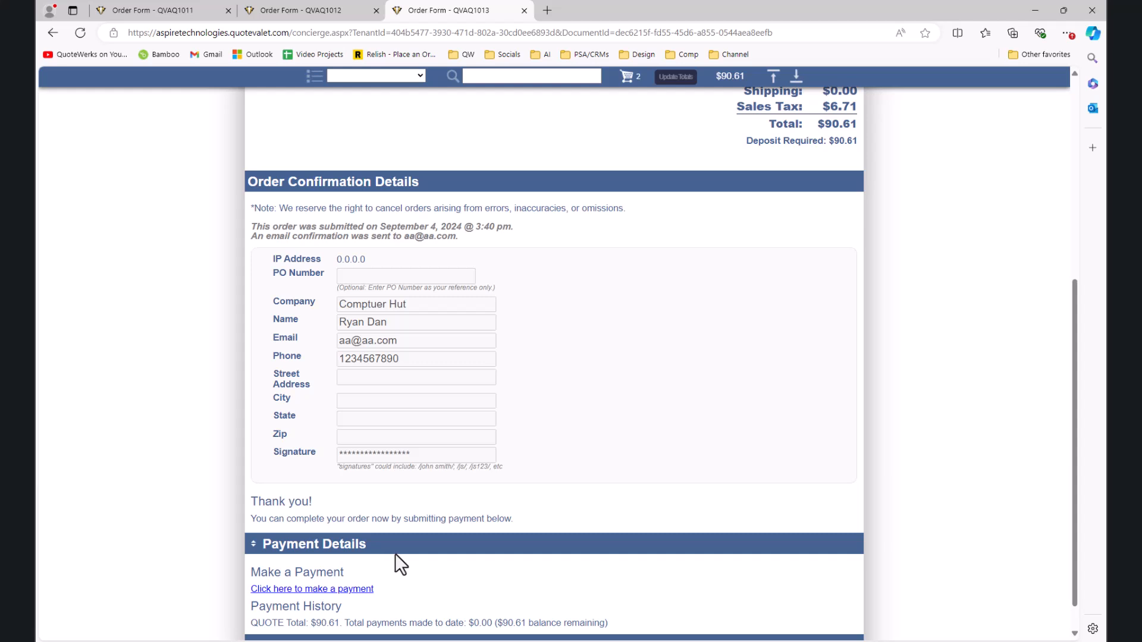
Step: Scroll to Payment Details and go to the payment page for the order
{"action": "scroll", "coordinate": [387, 512], "scroll_direction": "down", "scroll_amount": 1}
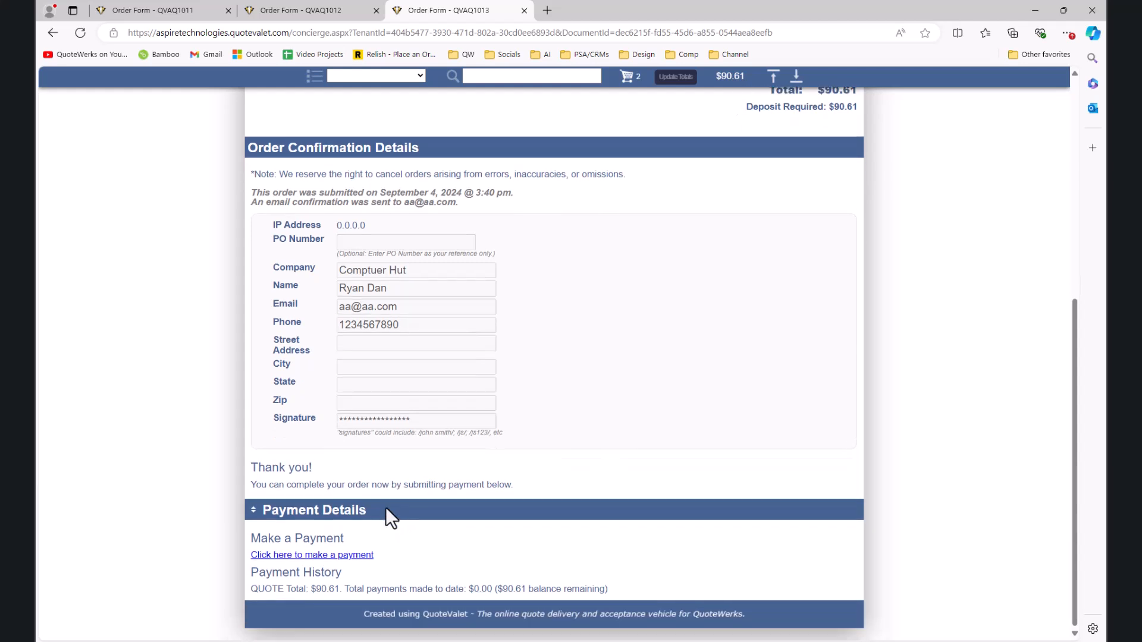
{"action": "left_click", "coordinate": [351, 558]}
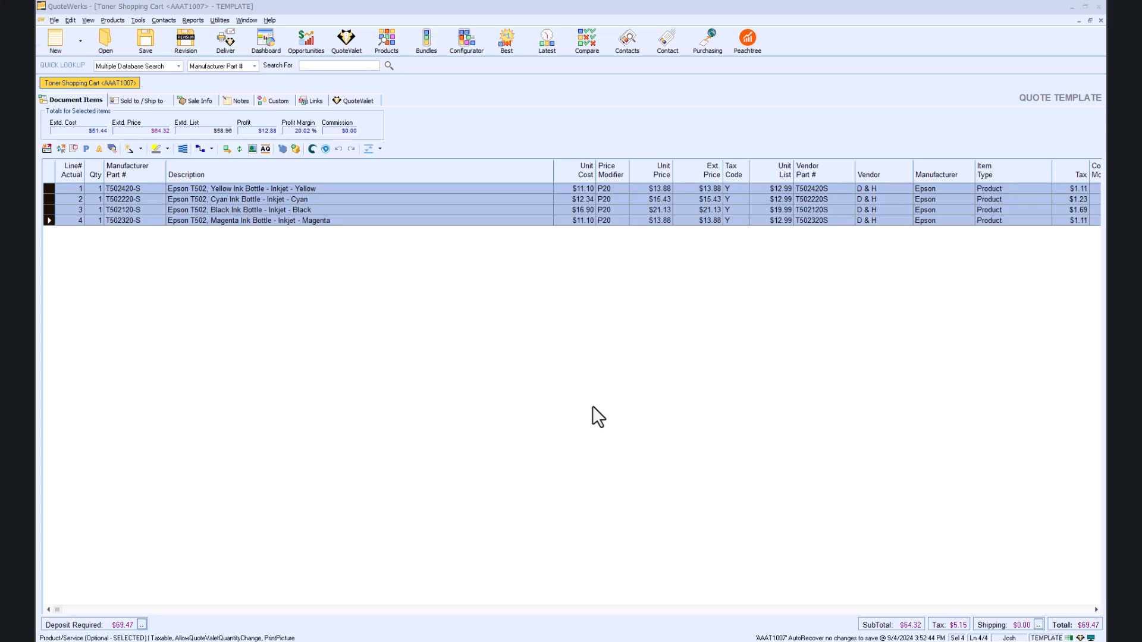
Step: Insert a 'Toner' heading line above the first ink bottle item
{"action": "left_click", "coordinate": [48, 189]}
{"action": "right_click", "coordinate": [48, 188]}
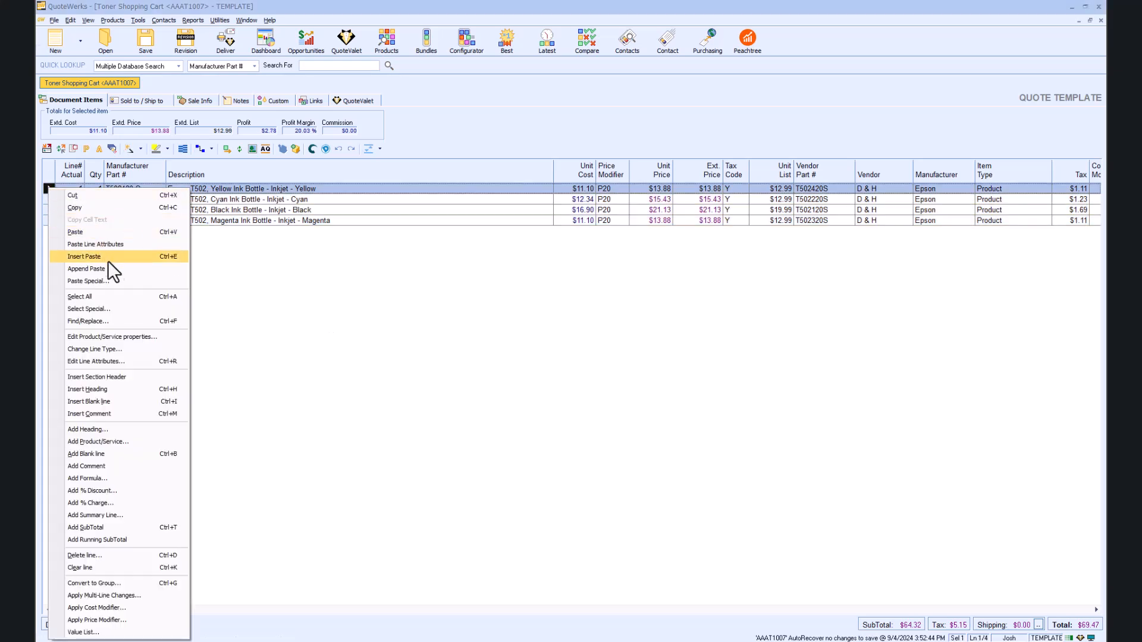
{"action": "left_click", "coordinate": [125, 388]}
{"action": "type", "text": "Toner"}
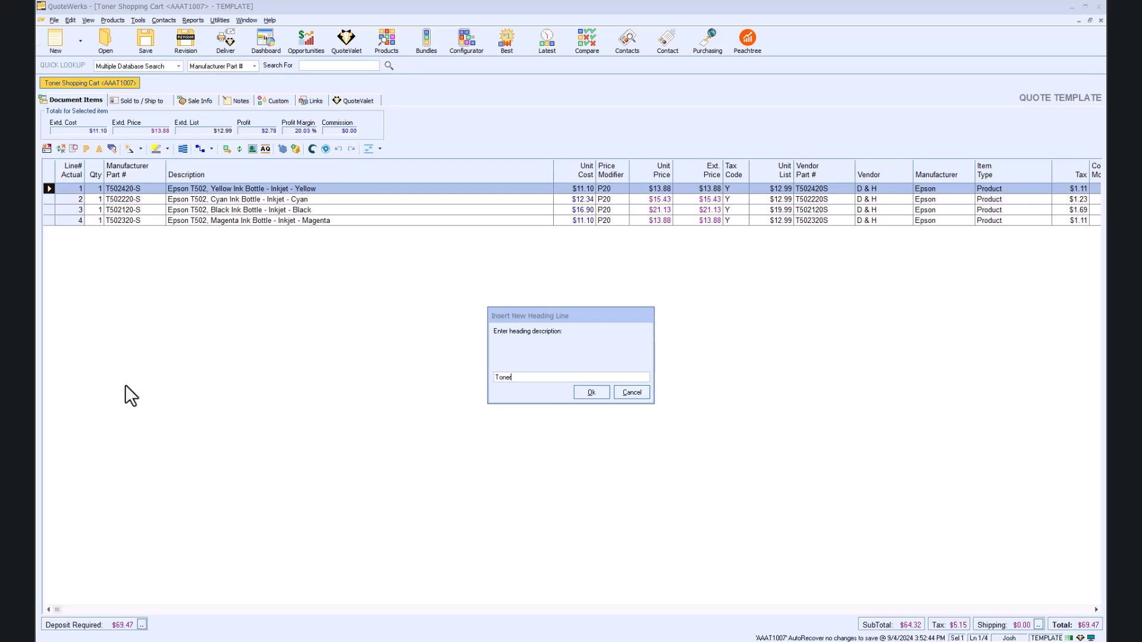
{"action": "key", "text": "Return"}
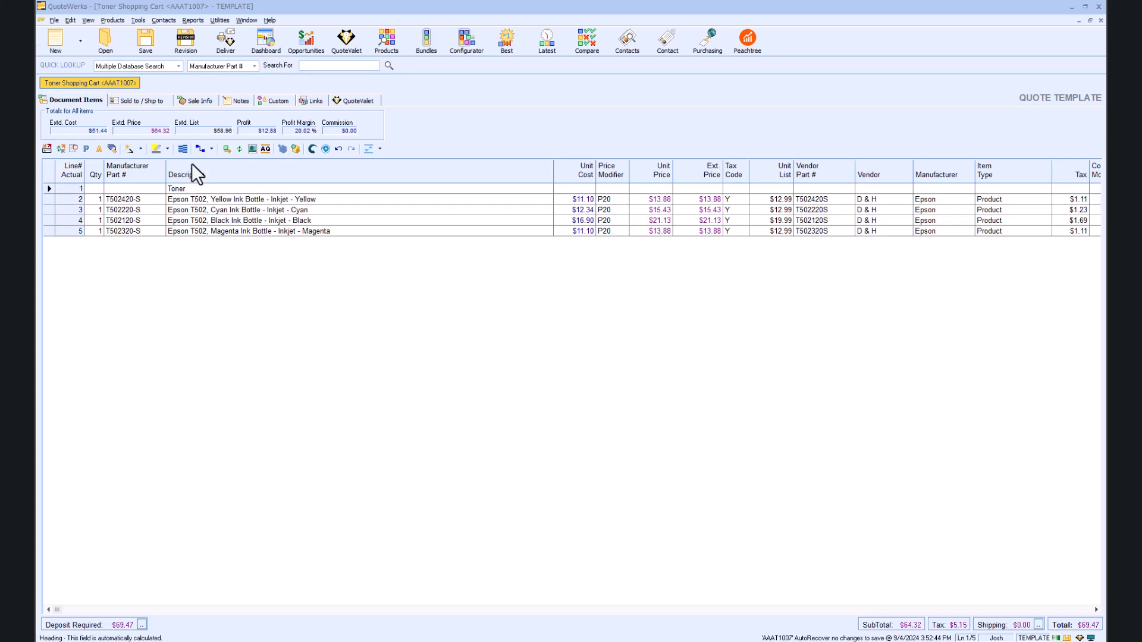
{"action": "left_click", "coordinate": [389, 48]}
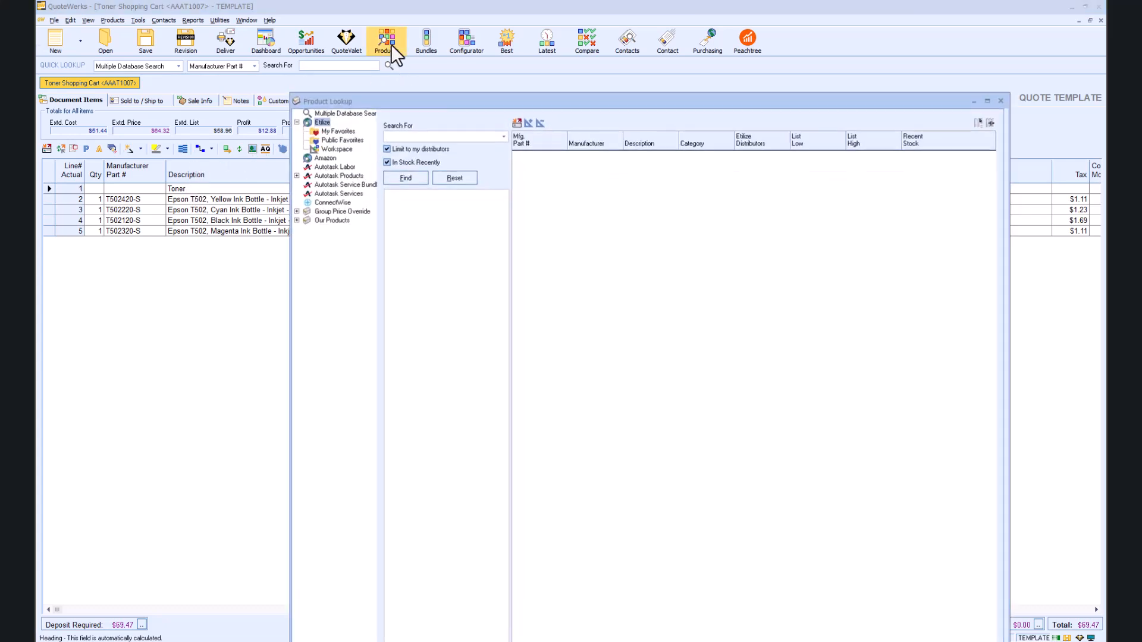
Step: Add the Cat6 patch cable (part 04008) from TD SYNNEX with a P20 price modifier
{"action": "left_click", "coordinate": [502, 137]}
{"action": "left_click", "coordinate": [483, 138]}
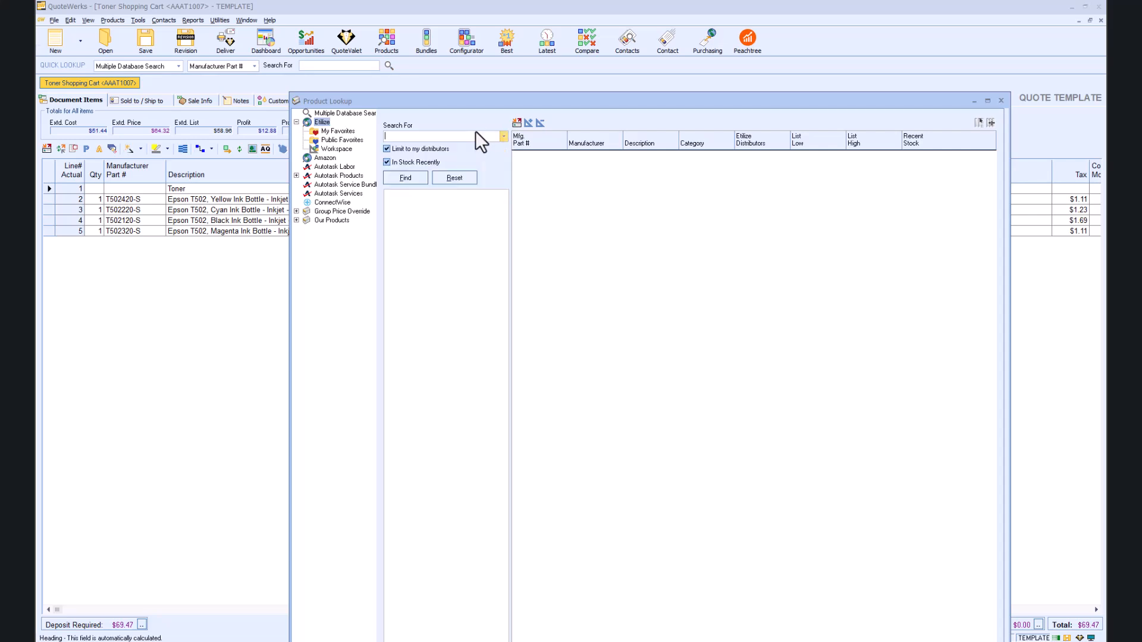
{"action": "key", "text": "F2"}
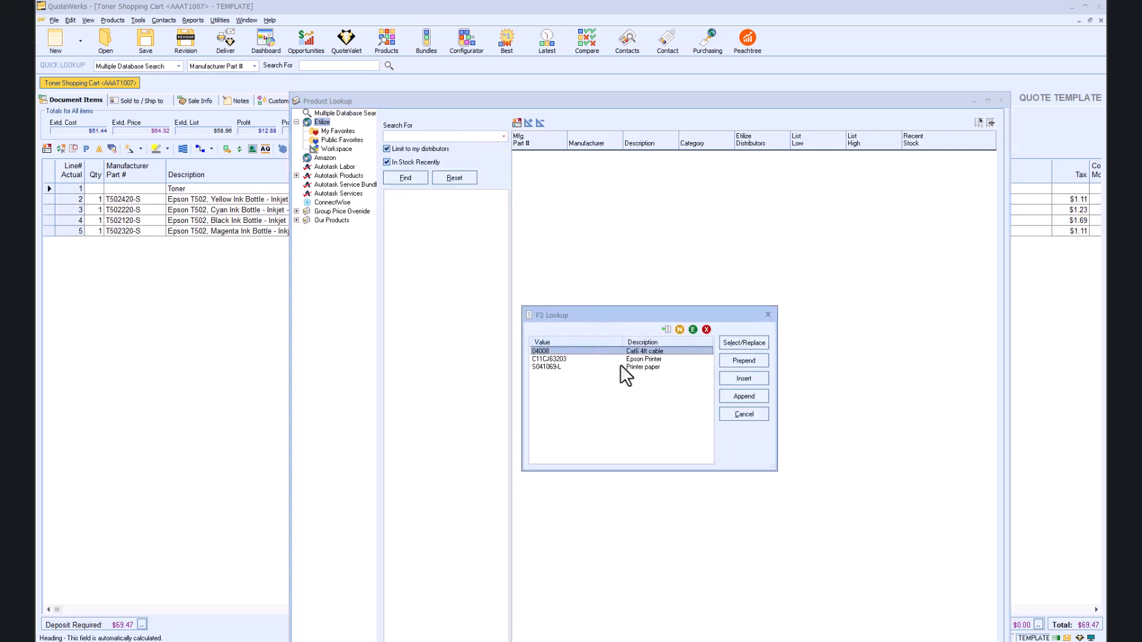
{"action": "left_click", "coordinate": [744, 345]}
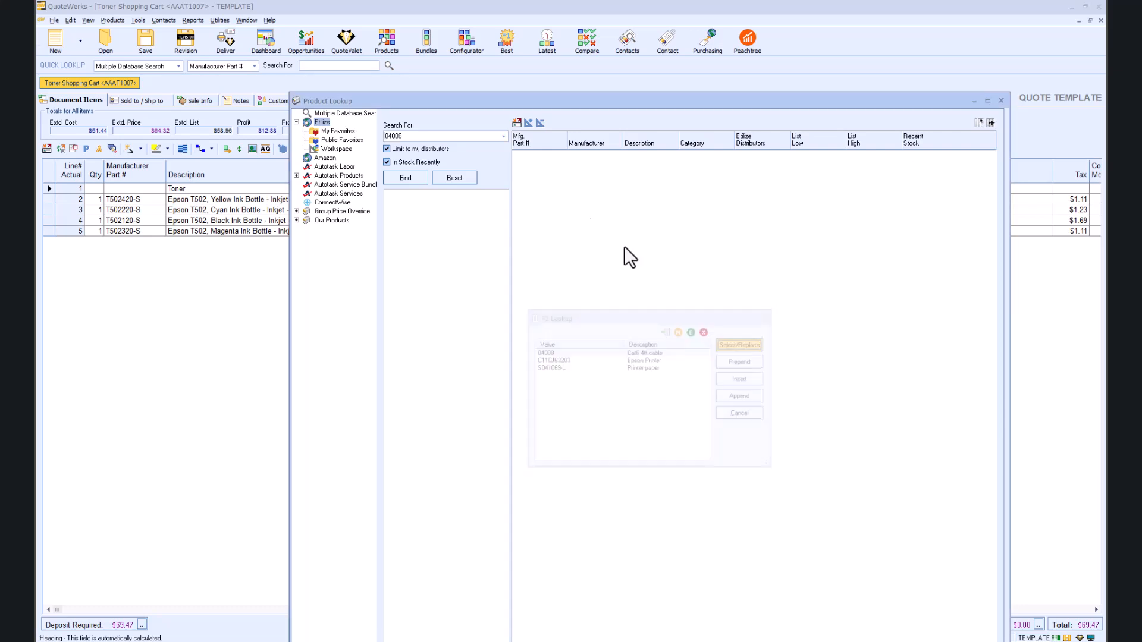
{"action": "left_click", "coordinate": [406, 178]}
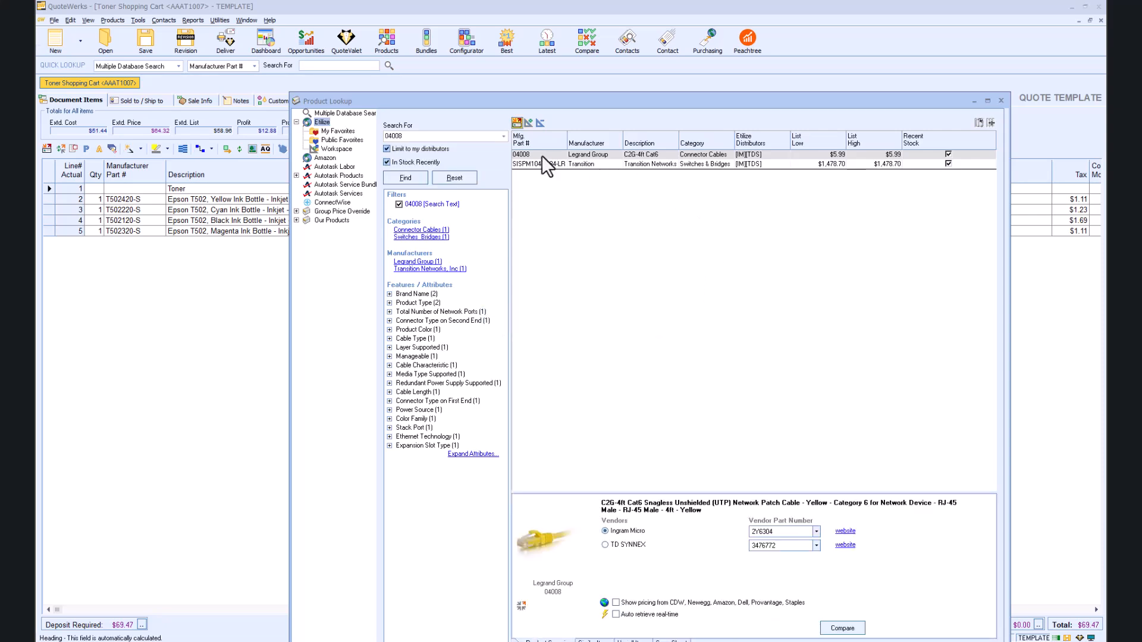
{"action": "left_click", "coordinate": [616, 615]}
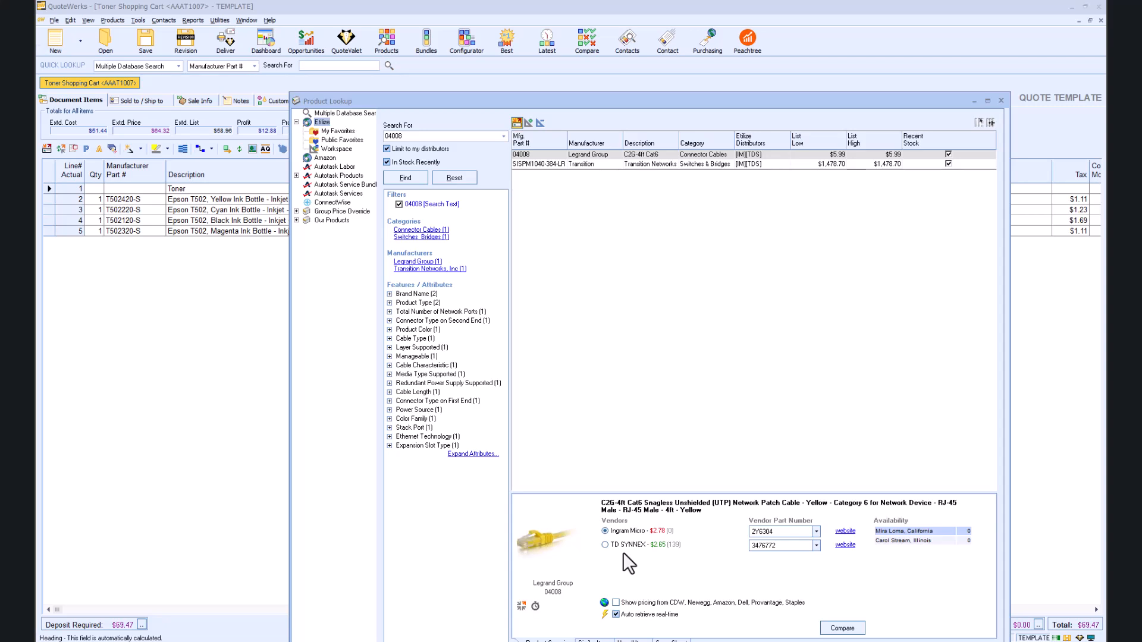
{"action": "left_click", "coordinate": [606, 546]}
{"action": "left_click_drag", "start_coordinate": [816, 100], "coordinate": [818, 66]}
{"action": "left_click", "coordinate": [935, 627]}
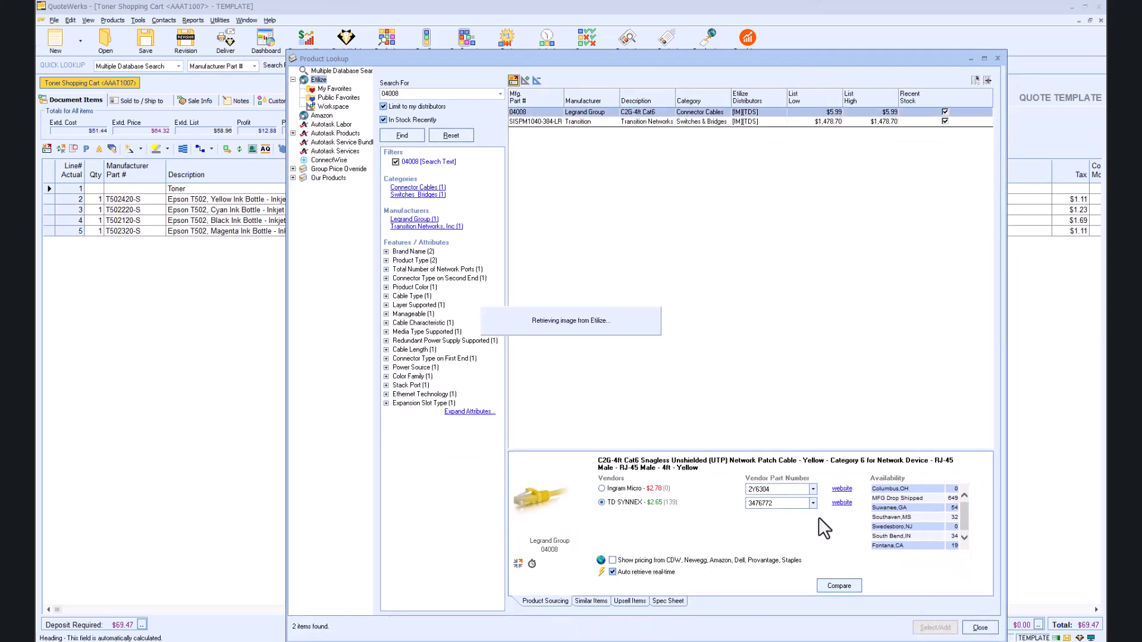
{"action": "left_click_drag", "start_coordinate": [435, 343], "coordinate": [394, 341]}
{"action": "type", "text": "P20"}
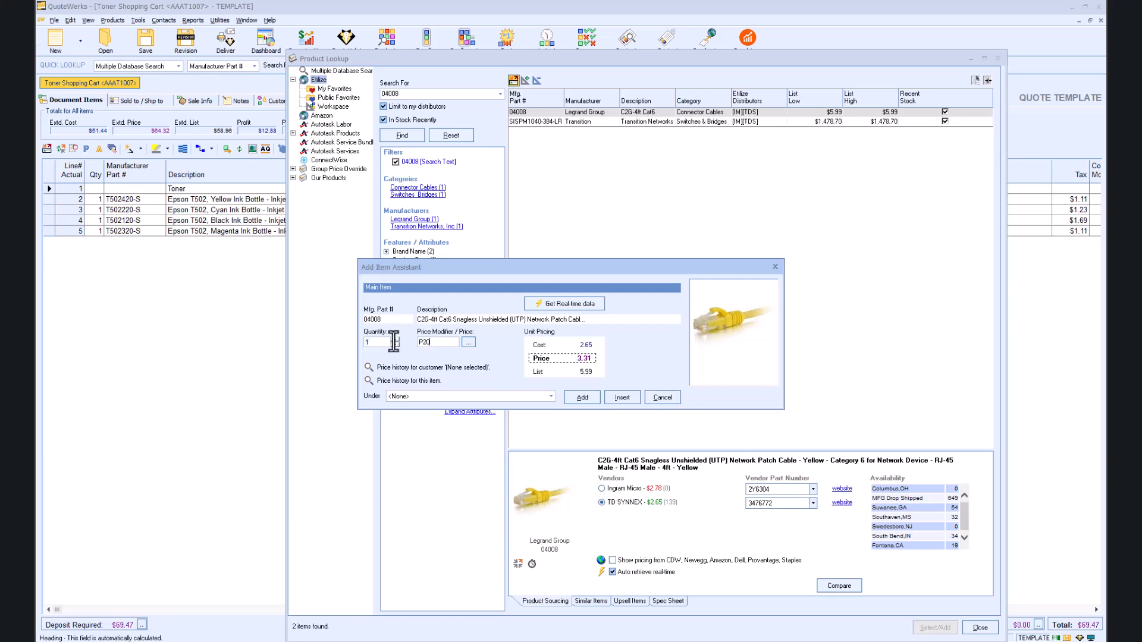
{"action": "left_click", "coordinate": [583, 397]}
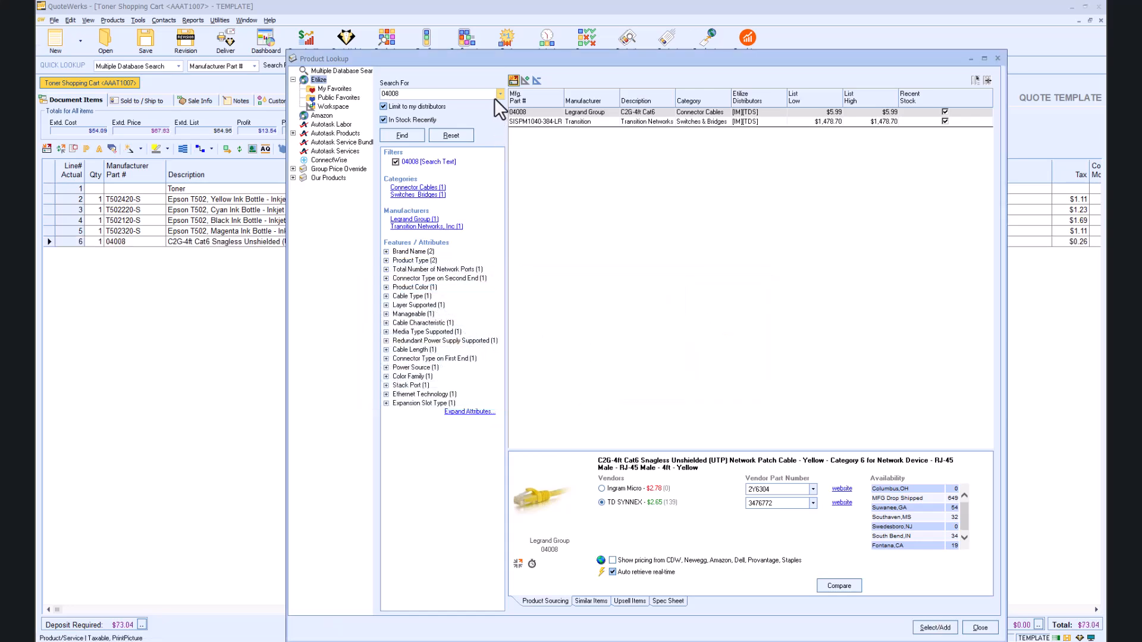
Step: Add the Epson matte paper (S041069-L) from D&H with a P20 price modifier
{"action": "key", "text": "F2"}
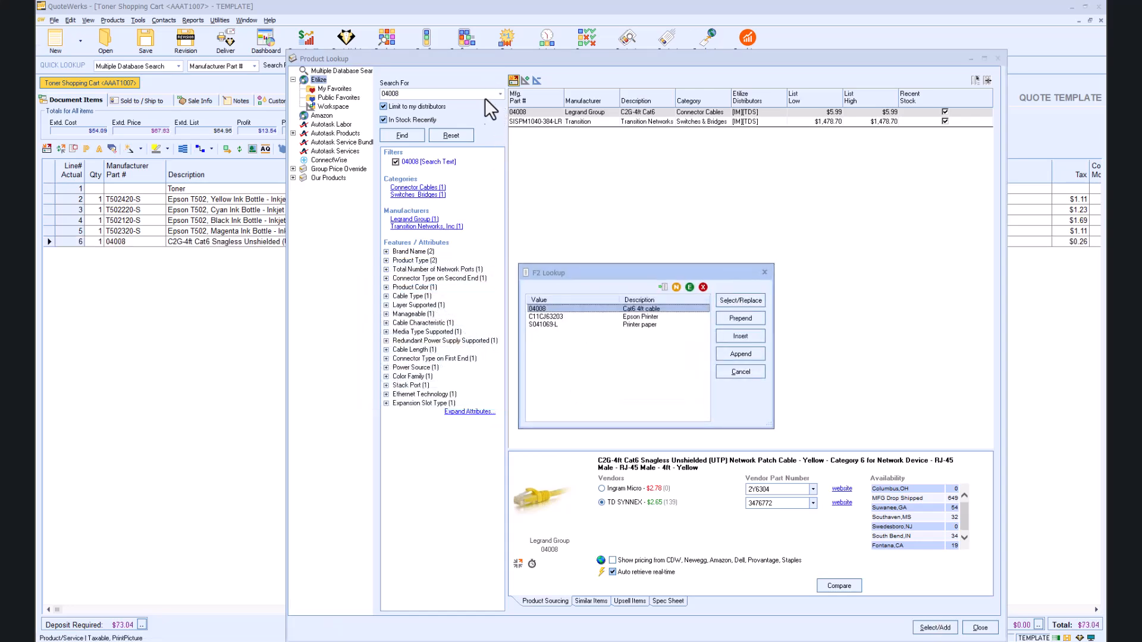
{"action": "left_click", "coordinate": [605, 325]}
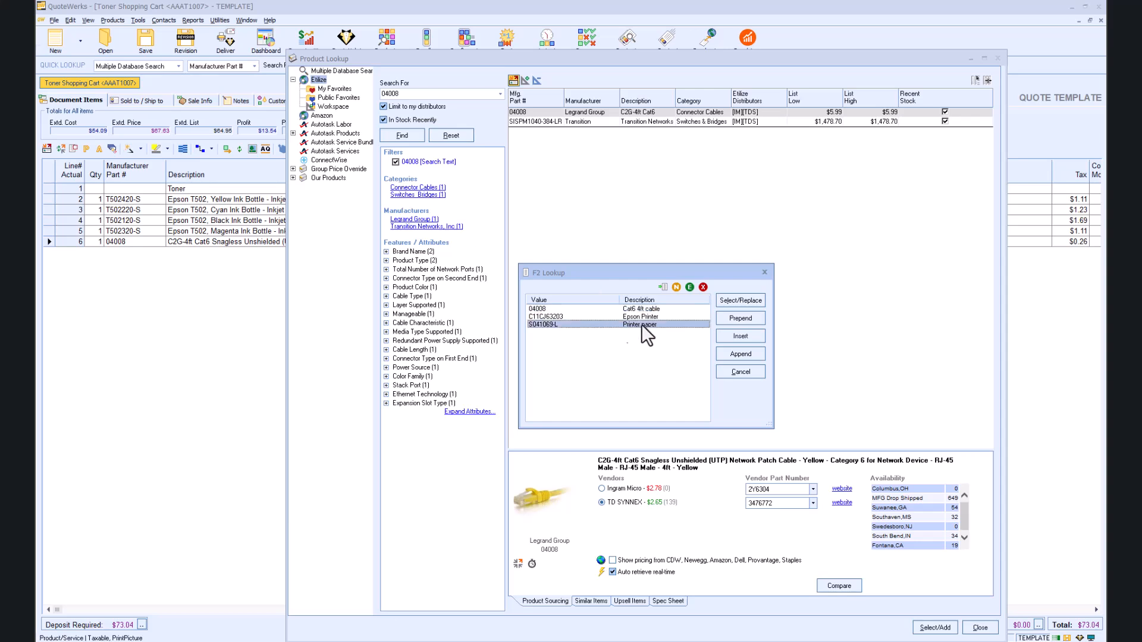
{"action": "left_click", "coordinate": [729, 304]}
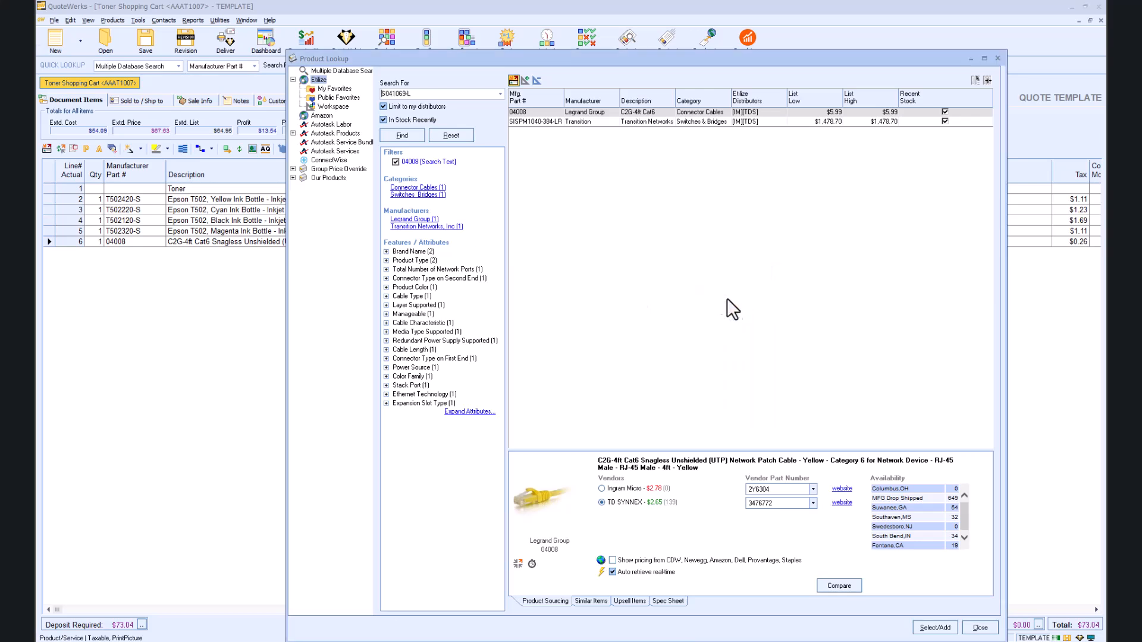
{"action": "left_click", "coordinate": [402, 135]}
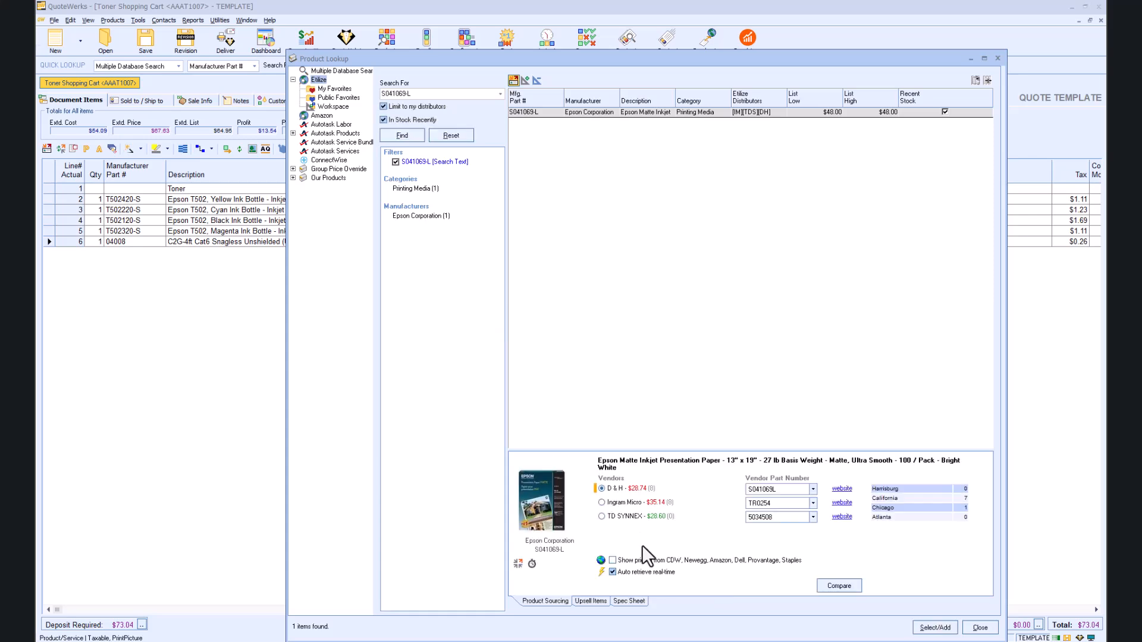
{"action": "left_click", "coordinate": [602, 516]}
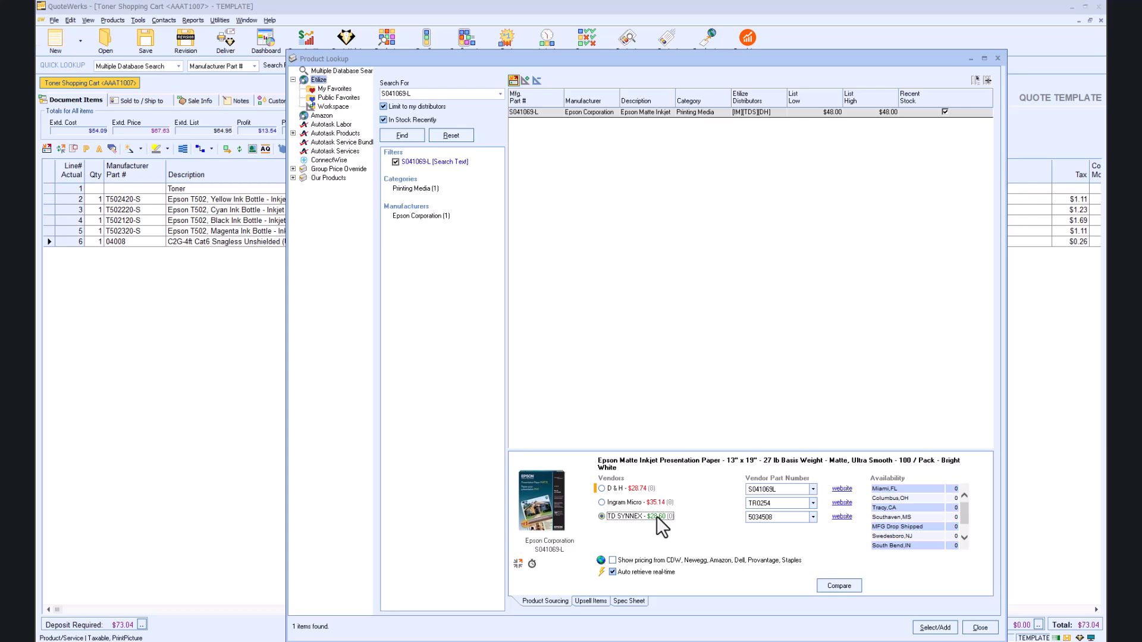
{"action": "left_click", "coordinate": [601, 488]}
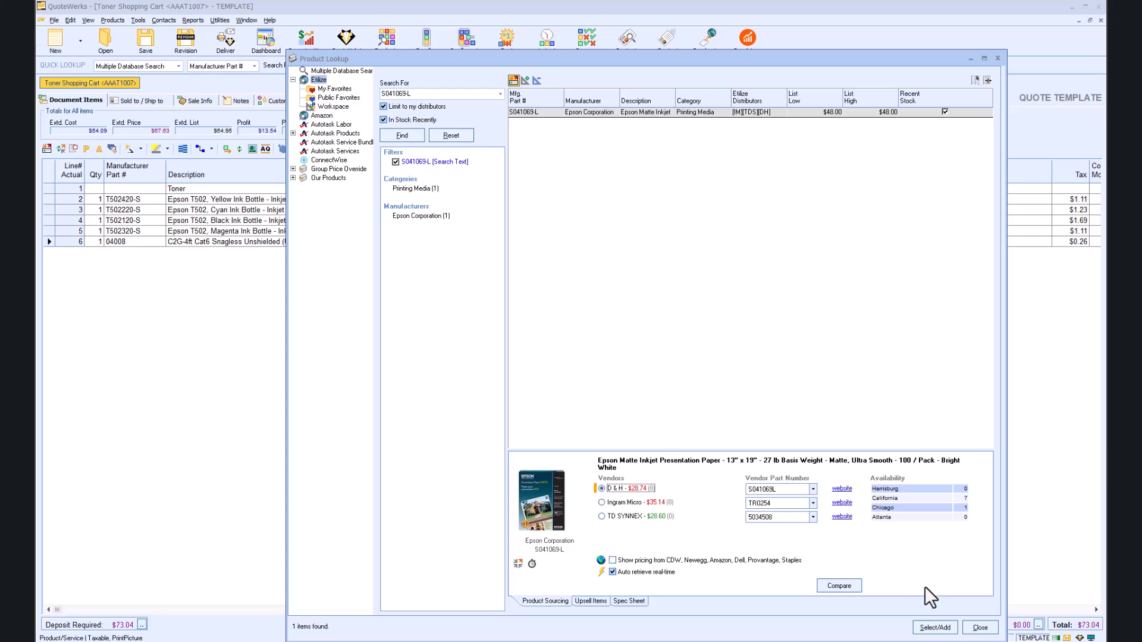
{"action": "left_click", "coordinate": [934, 629]}
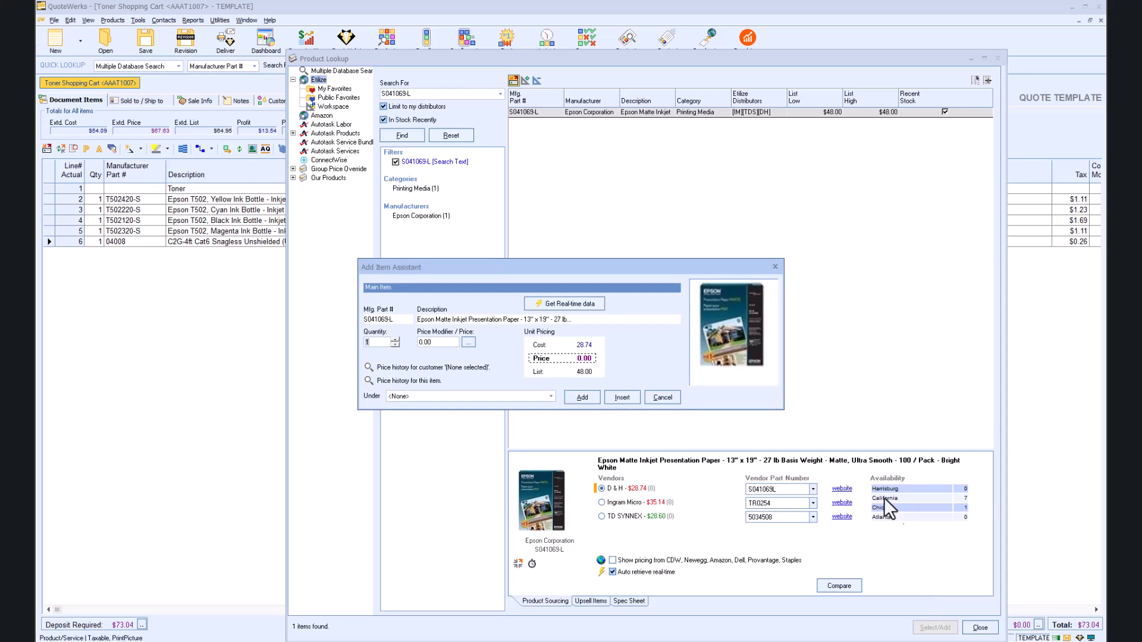
{"action": "left_click", "coordinate": [440, 342]}
{"action": "type", "text": "P20"}
{"action": "left_click", "coordinate": [581, 398]}
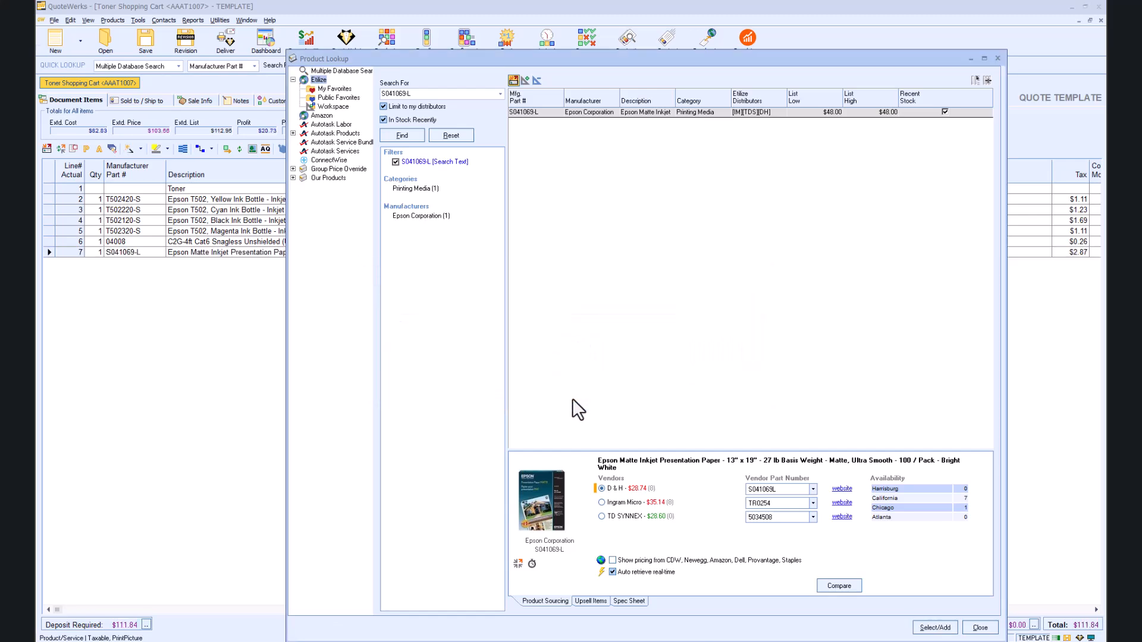
{"action": "left_click", "coordinate": [997, 59]}
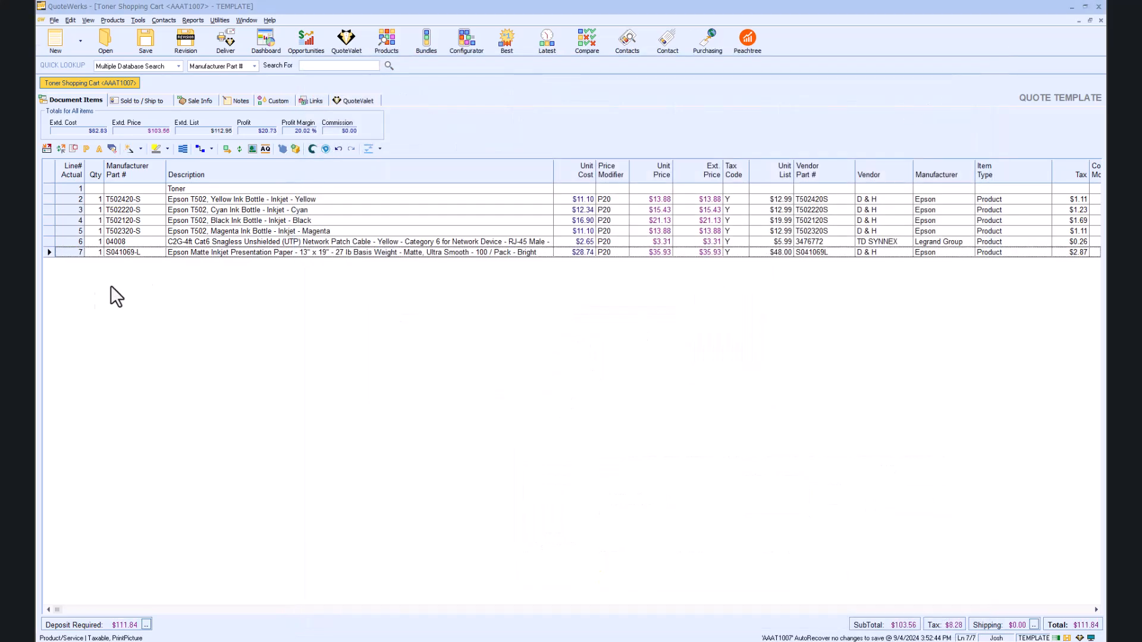
Step: Insert a 'Misc' heading line above the patch cable
{"action": "left_click", "coordinate": [49, 241]}
{"action": "right_click", "coordinate": [48, 242]}
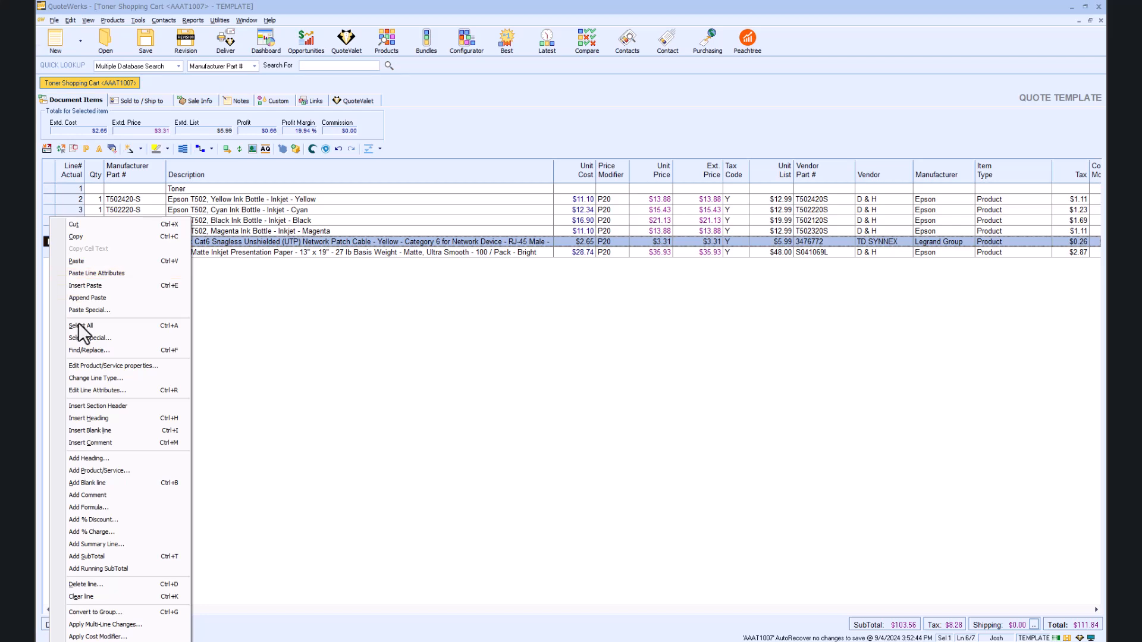
{"action": "left_click", "coordinate": [99, 418]}
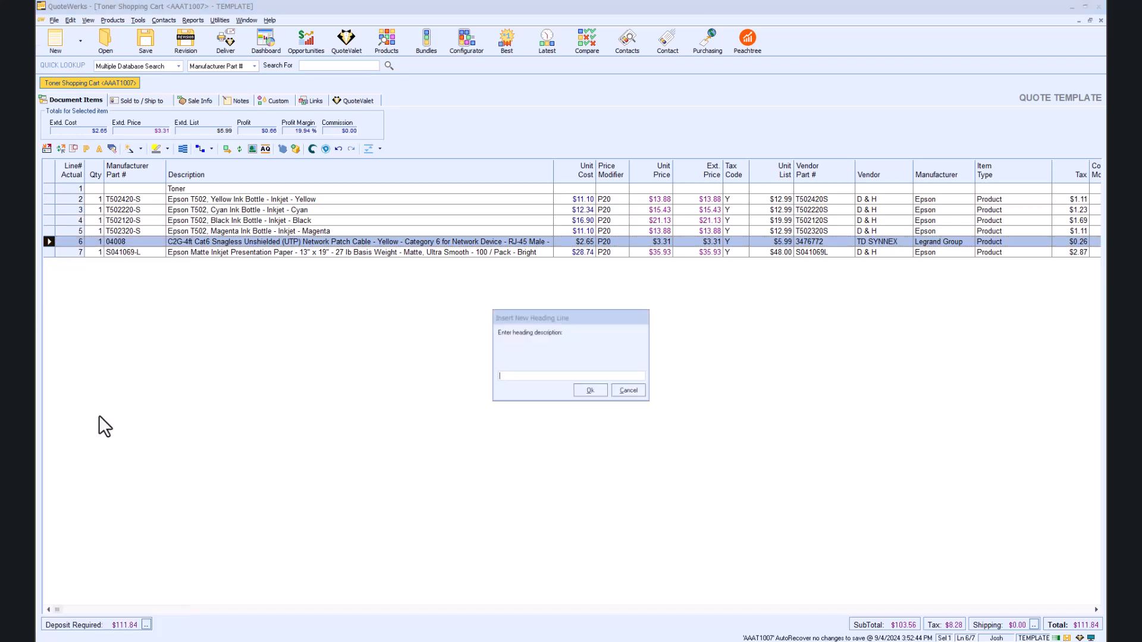
{"action": "type", "text": "Misc"}
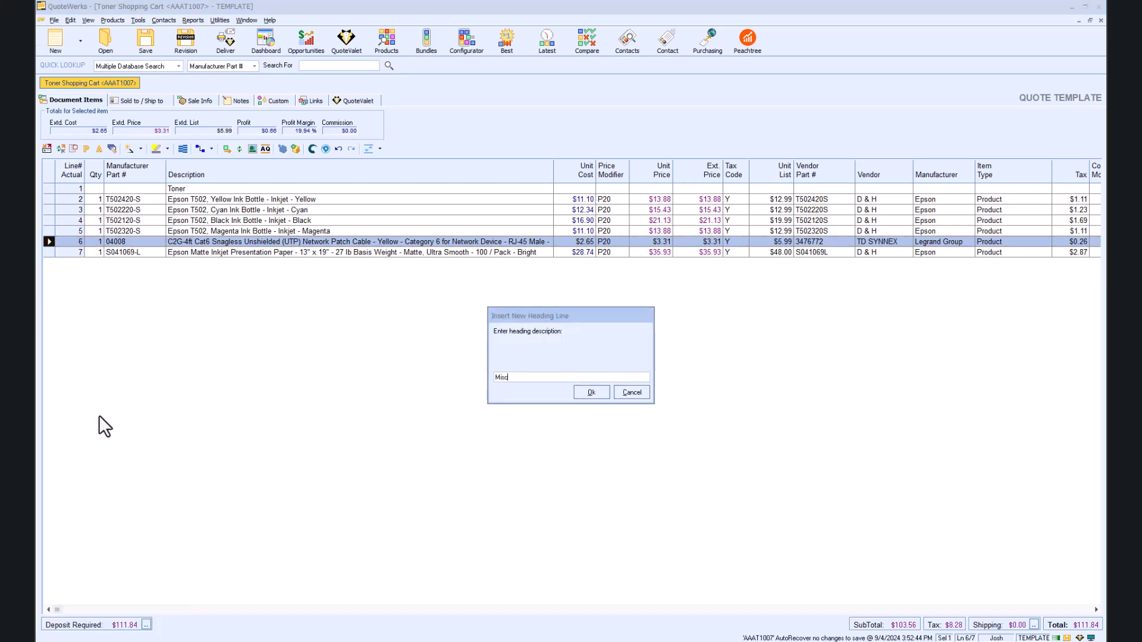
{"action": "left_click", "coordinate": [591, 392]}
Step: Make the cable and paper lines optional, selected, and quantity-adjustable in QuoteValet
{"action": "left_click", "coordinate": [46, 253]}
{"action": "left_click", "coordinate": [46, 264], "text": "ctrl"}
{"action": "right_click", "coordinate": [46, 263]}
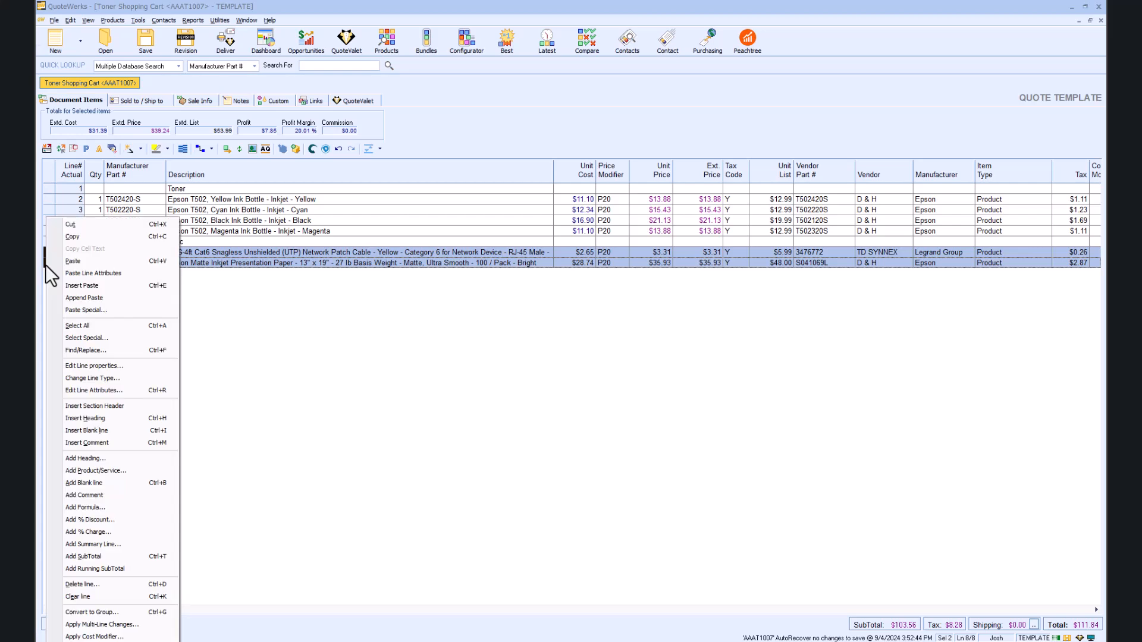
{"action": "left_click", "coordinate": [109, 391]}
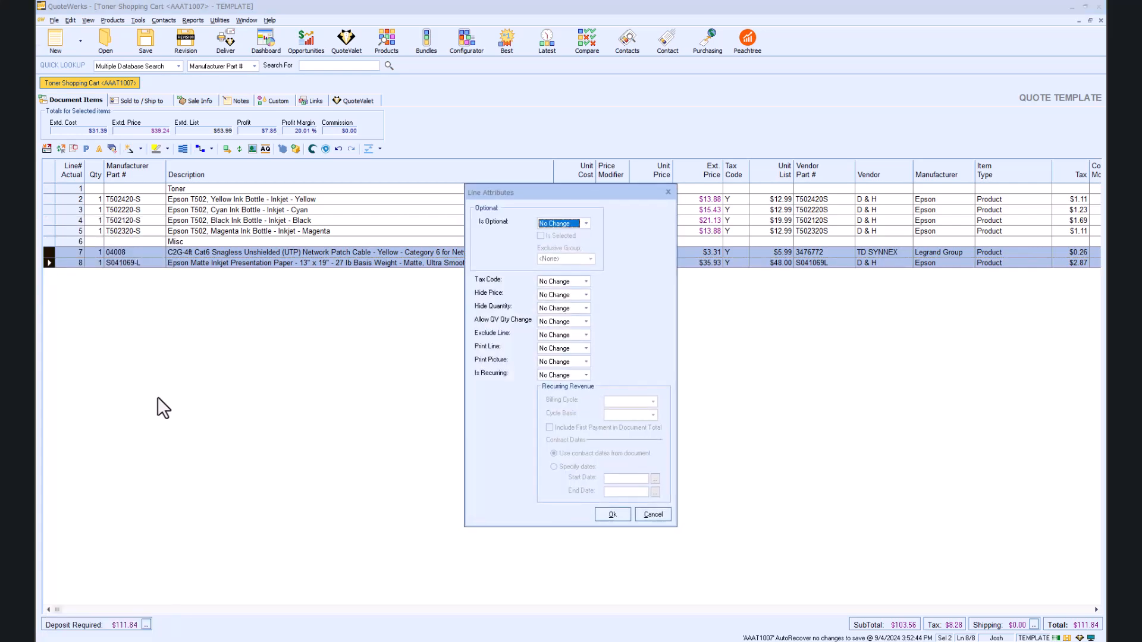
{"action": "left_click", "coordinate": [584, 224]}
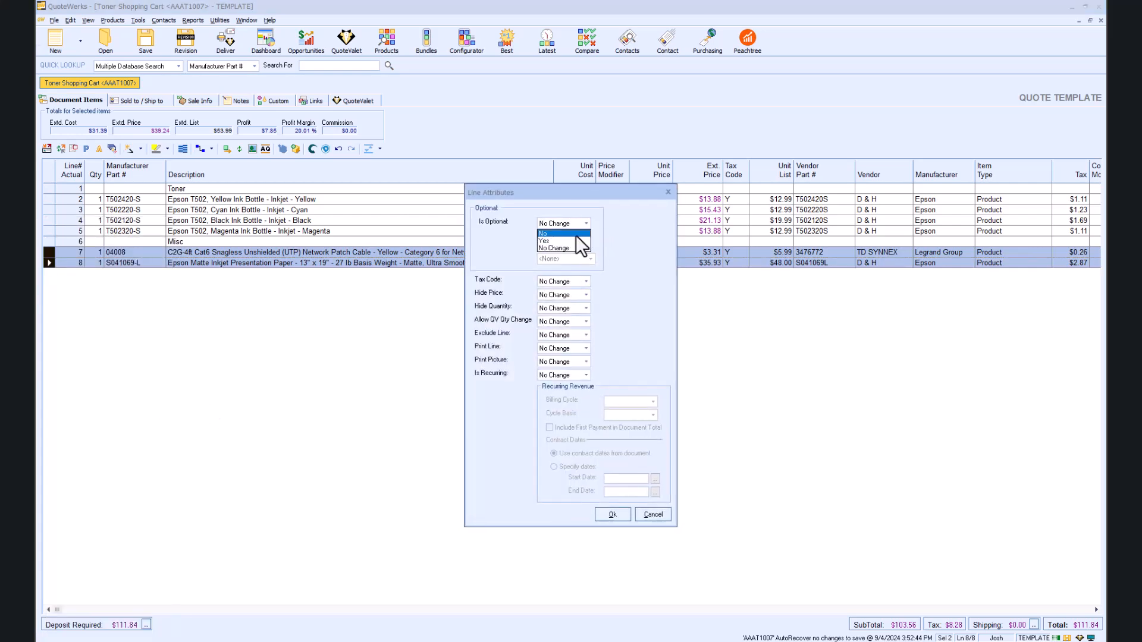
{"action": "left_click", "coordinate": [576, 238]}
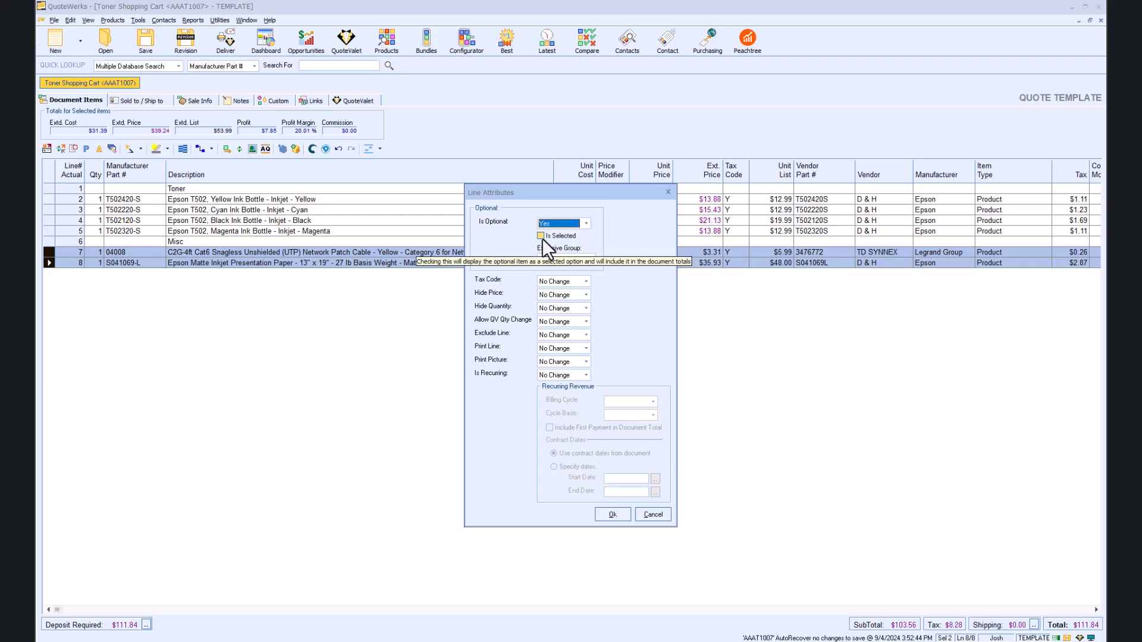
{"action": "left_click", "coordinate": [586, 322]}
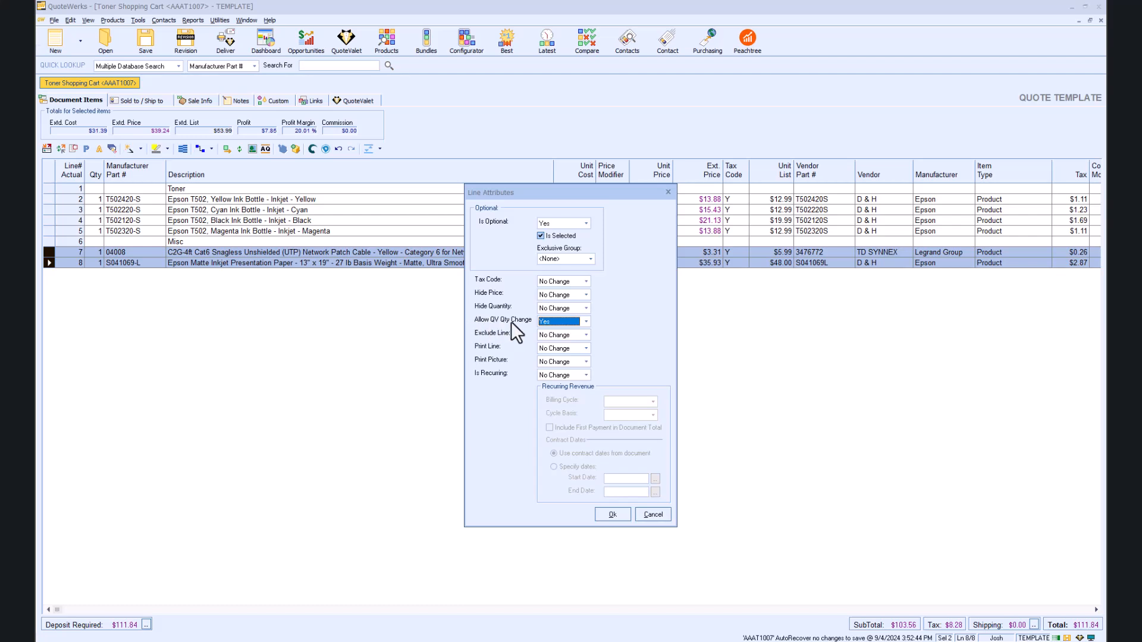
{"action": "left_click", "coordinate": [614, 516]}
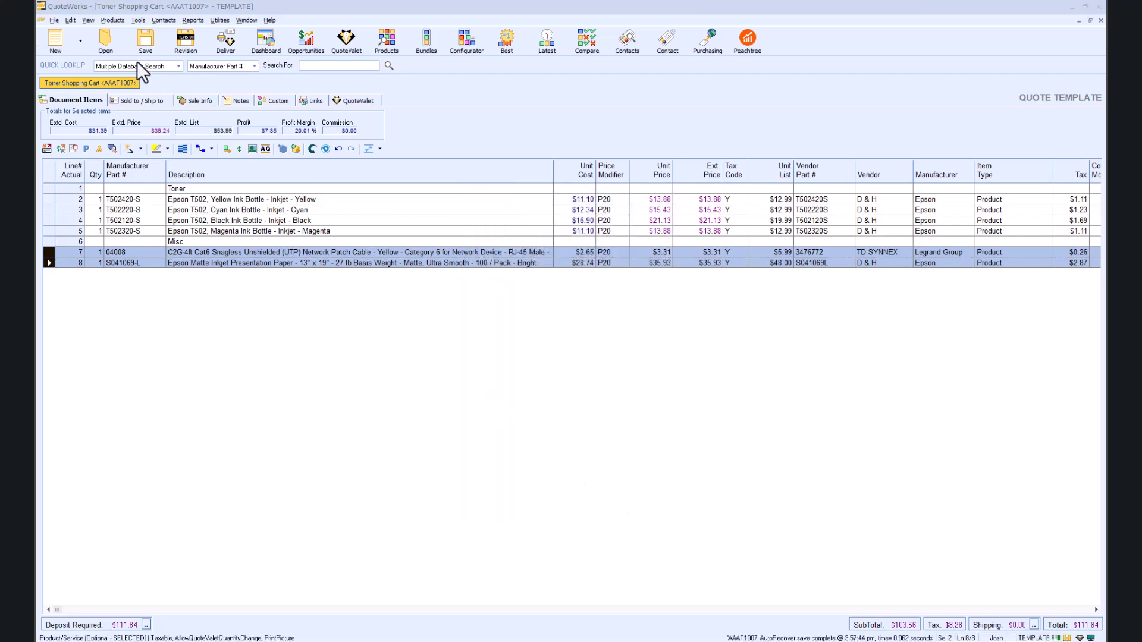
Step: Save the Toner Shopping Cart template as a QuoteValet order form, keeping the default notification user
{"action": "left_click", "coordinate": [132, 41]}
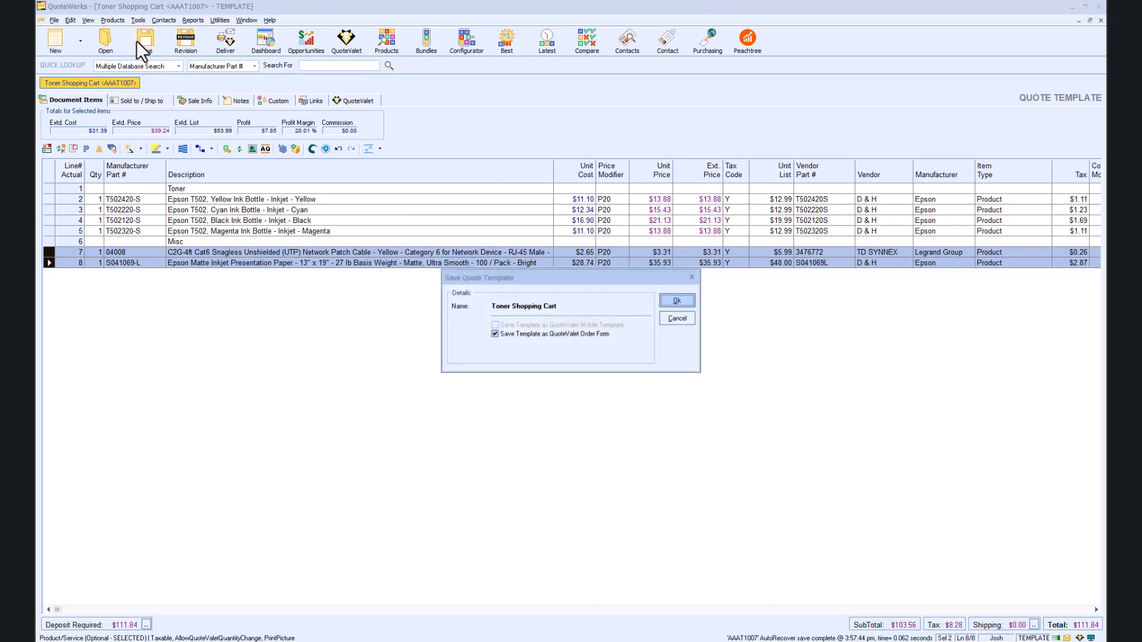
{"action": "left_click", "coordinate": [687, 303]}
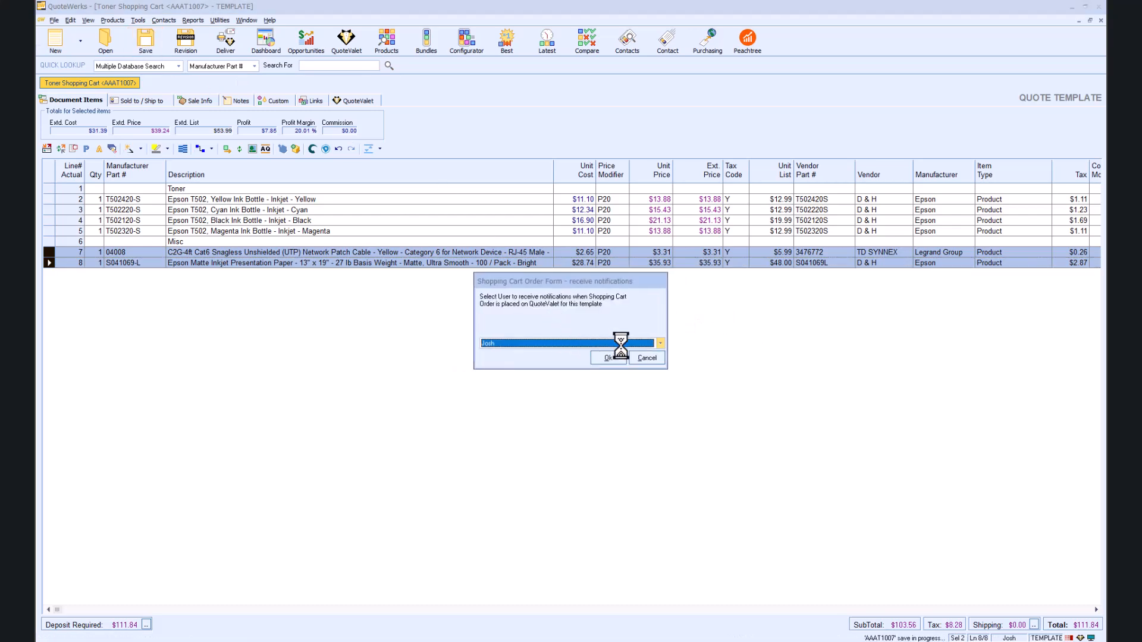
{"action": "left_click", "coordinate": [606, 356]}
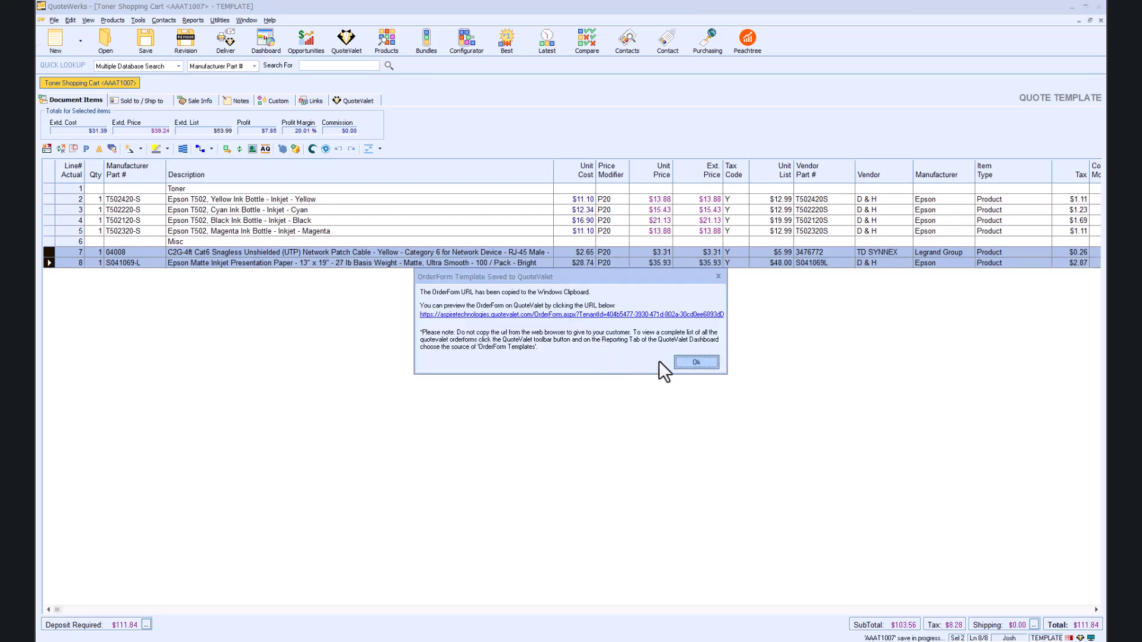
{"action": "left_click", "coordinate": [630, 315]}
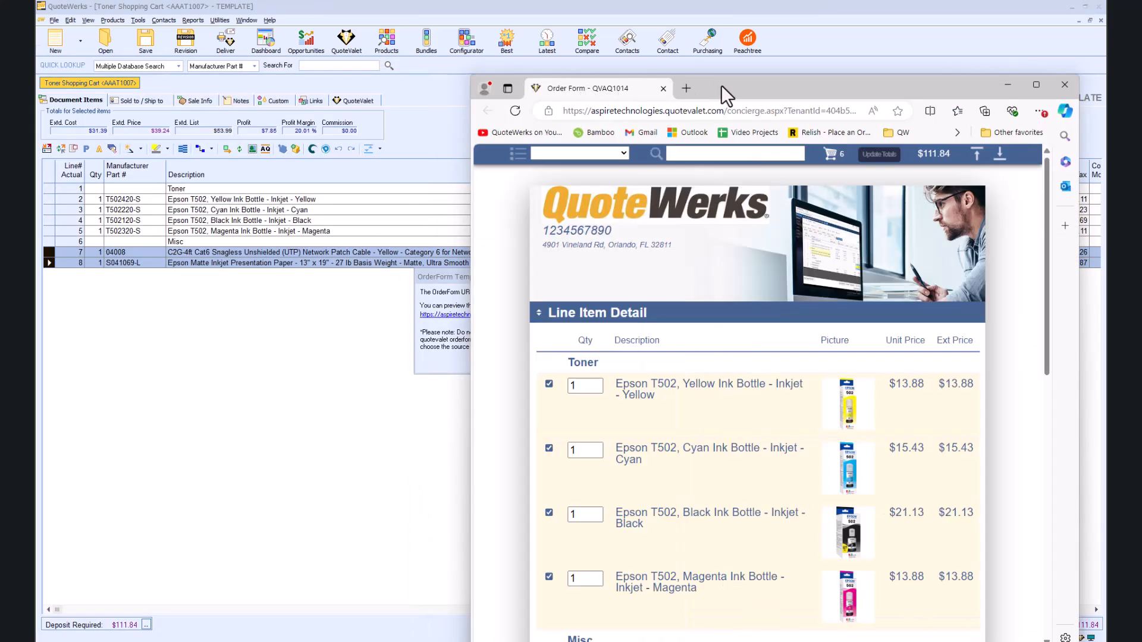
Step: Maximize the order form and change the yellow ink bottle quantity to 1
{"action": "double_click", "coordinate": [721, 84]}
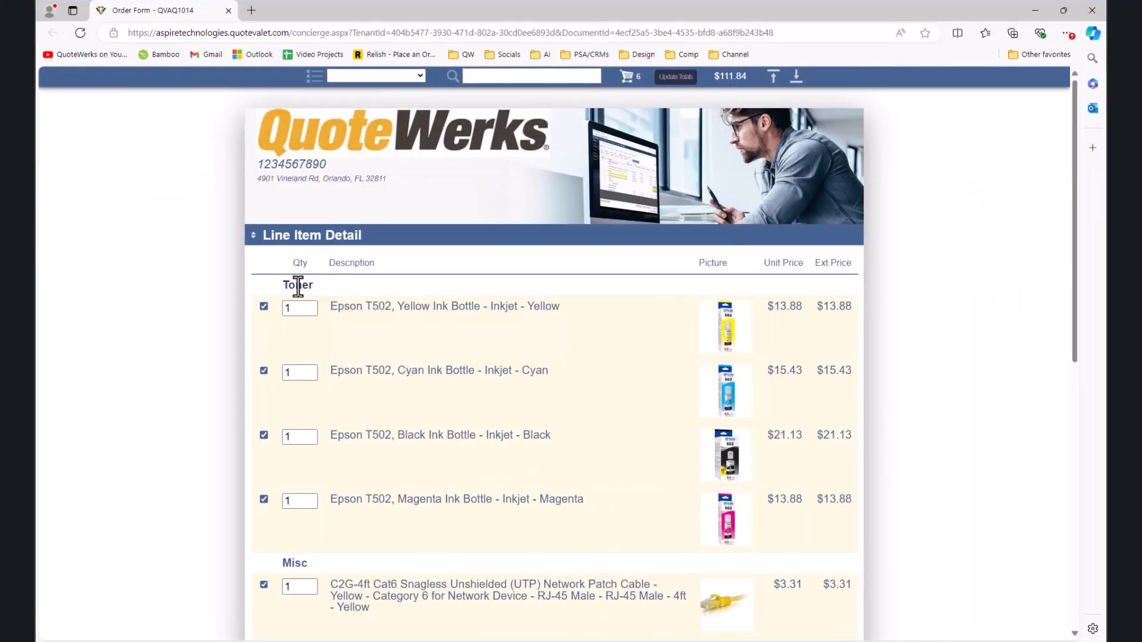
{"action": "scroll", "coordinate": [313, 563], "scroll_direction": "down", "scroll_amount": 3}
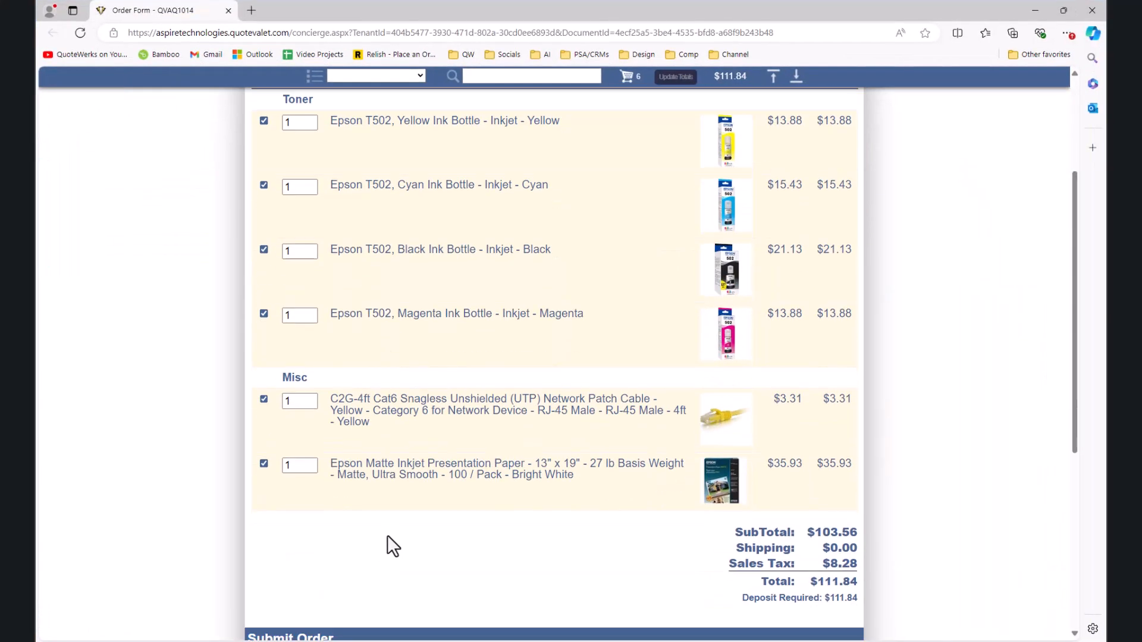
{"action": "scroll", "coordinate": [335, 459], "scroll_direction": "up", "scroll_amount": 1}
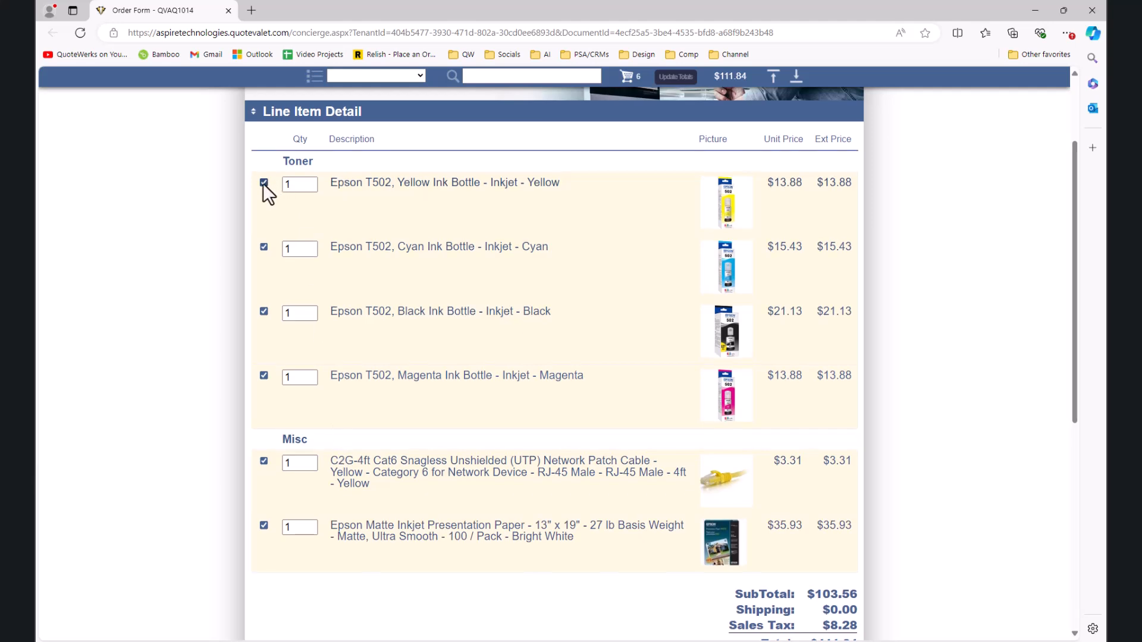
{"action": "double_click", "coordinate": [284, 184]}
{"action": "key", "text": "BackSpace"}
{"action": "key", "text": "BackSpace"}
{"action": "type", "text": "1"}
{"action": "scroll", "coordinate": [214, 327], "scroll_direction": "up", "scroll_amount": 2}
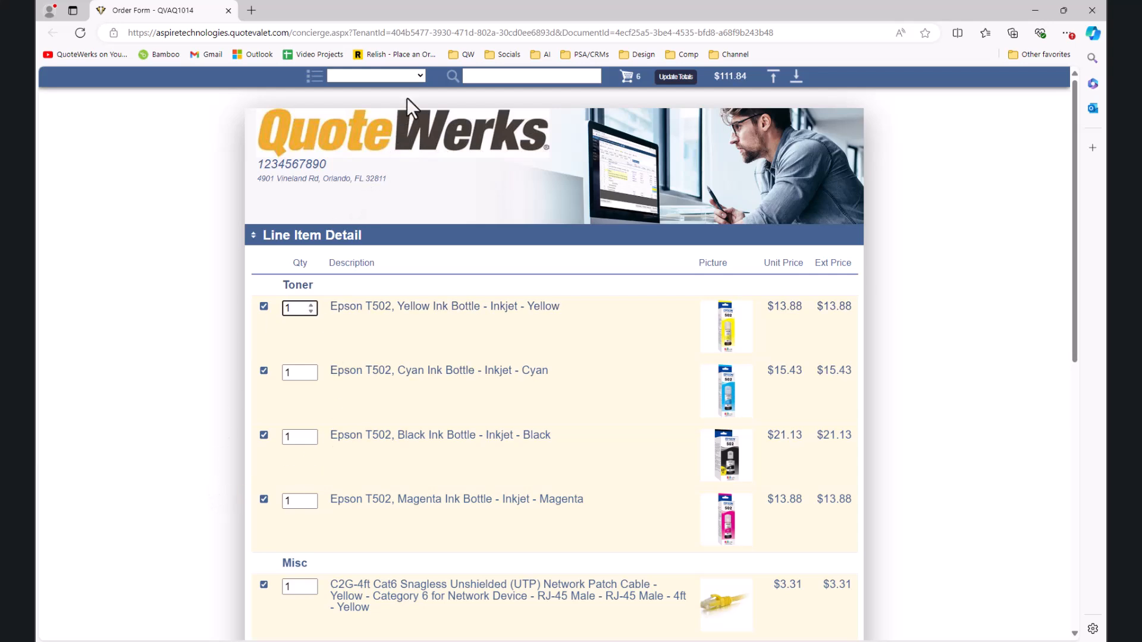
Step: Jump between the Toner and Misc sections, then search the items for 'paper'
{"action": "left_click", "coordinate": [416, 77]}
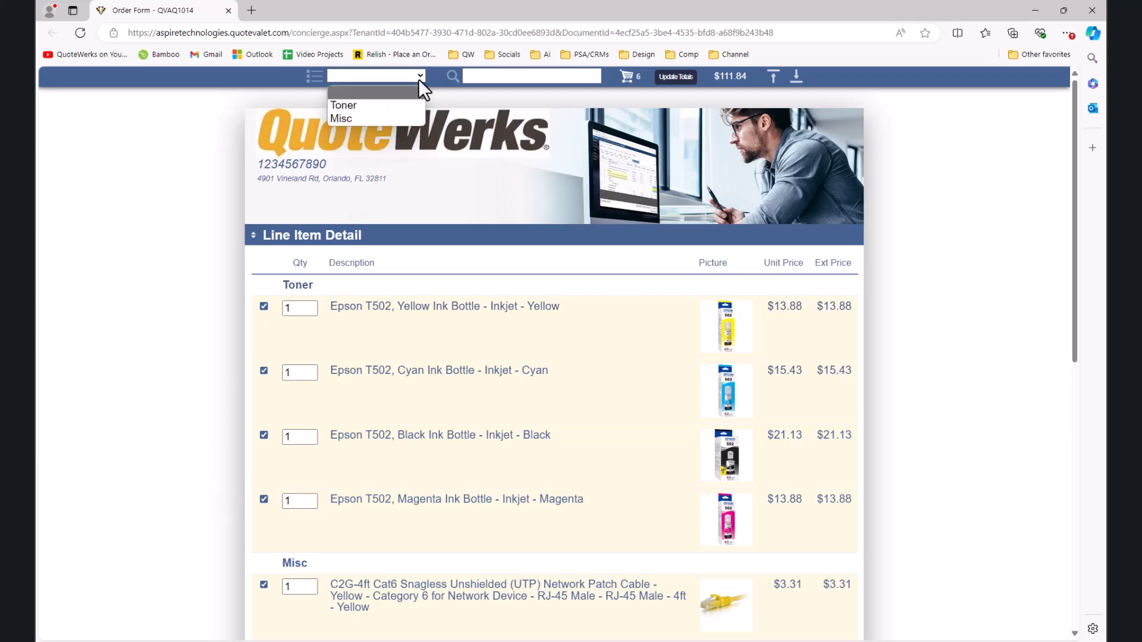
{"action": "left_click", "coordinate": [394, 105]}
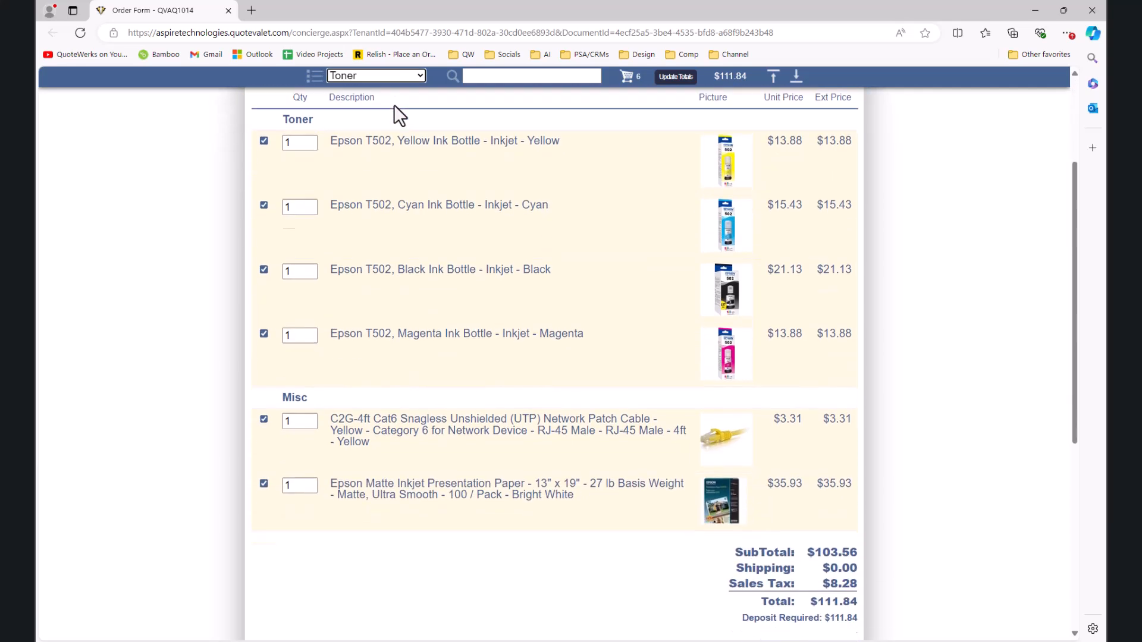
{"action": "left_click", "coordinate": [419, 75]}
{"action": "left_click", "coordinate": [391, 116]}
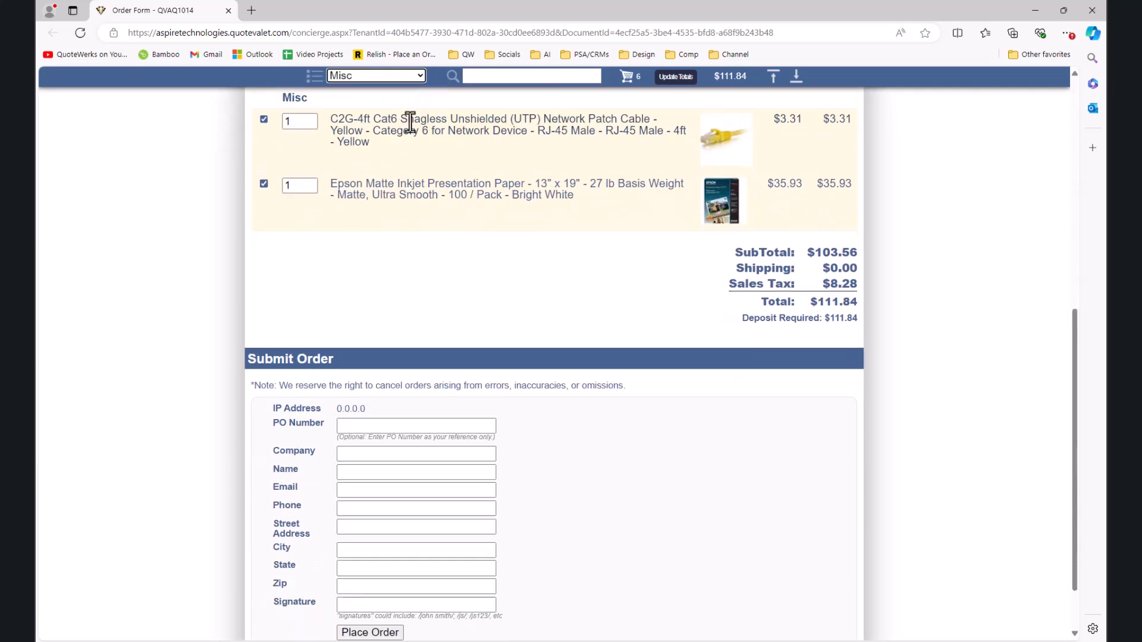
{"action": "scroll", "coordinate": [411, 113], "scroll_direction": "up", "scroll_amount": 5}
{"action": "scroll", "coordinate": [409, 140], "scroll_direction": "up", "scroll_amount": 2}
{"action": "left_click", "coordinate": [418, 75]}
{"action": "left_click", "coordinate": [403, 89]}
{"action": "left_click", "coordinate": [497, 75]}
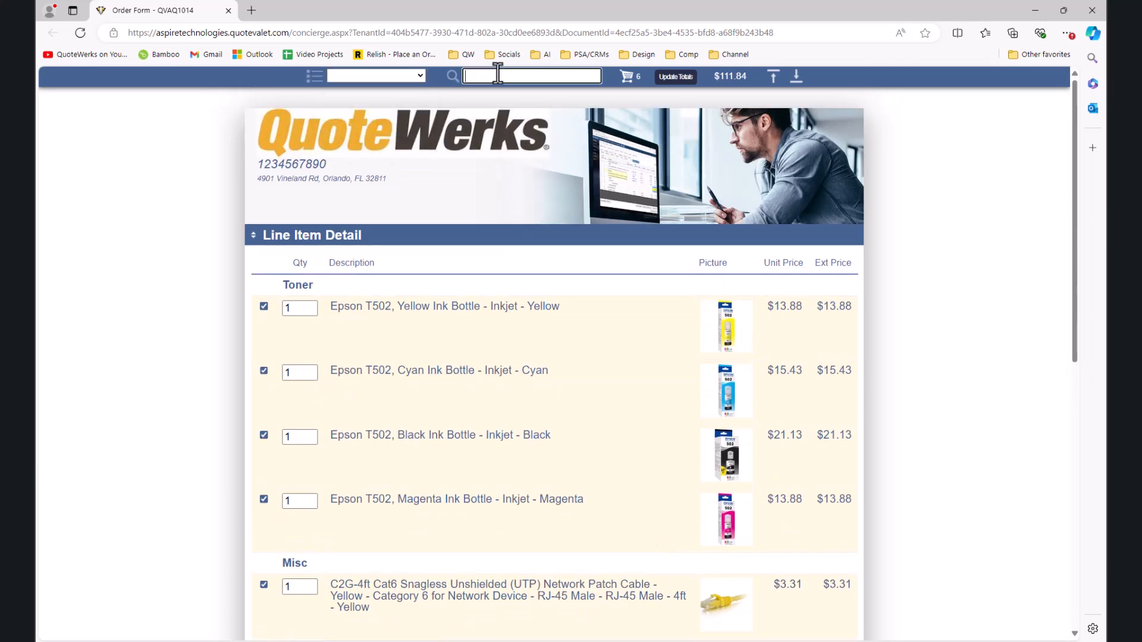
{"action": "type", "text": "paper"}
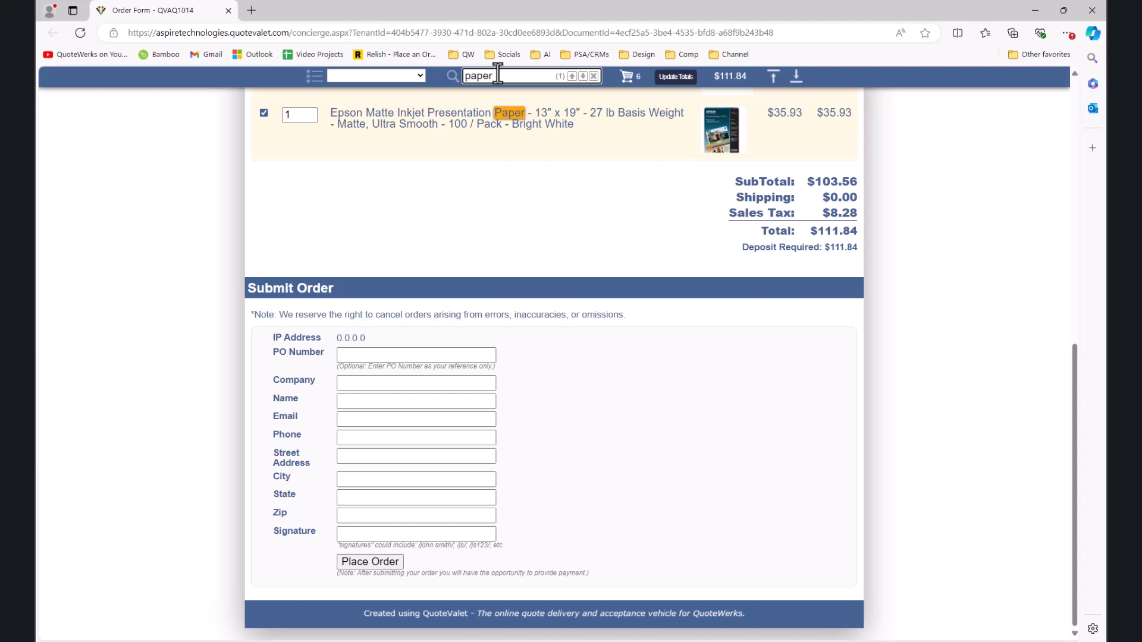
{"action": "scroll", "coordinate": [498, 149], "scroll_direction": "up", "scroll_amount": 6}
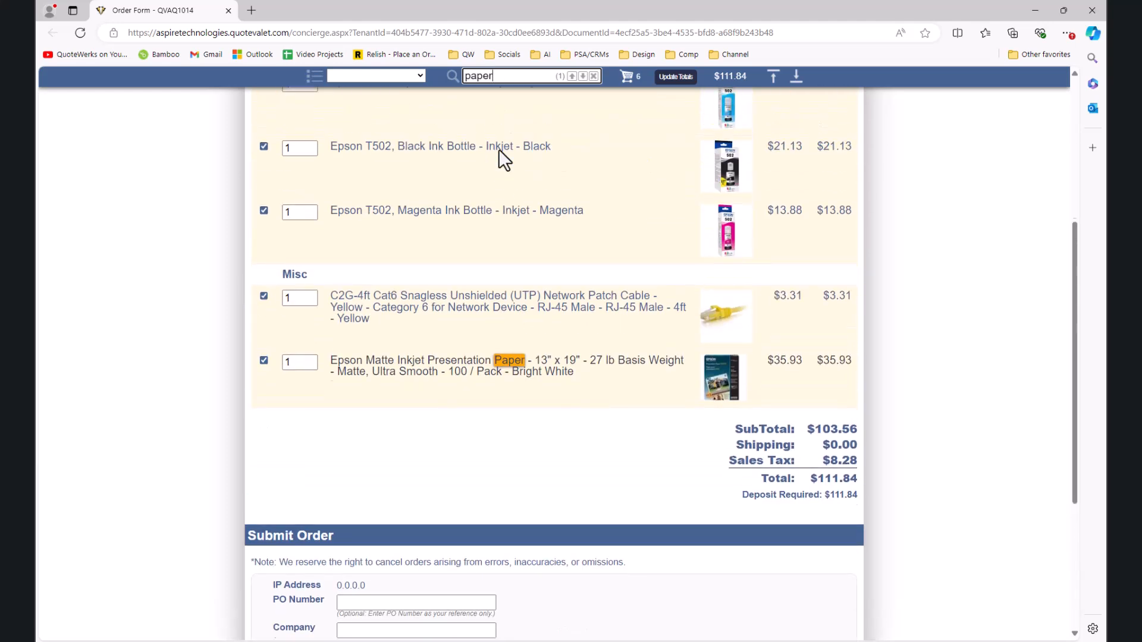
{"action": "scroll", "coordinate": [499, 151], "scroll_direction": "up", "scroll_amount": 1}
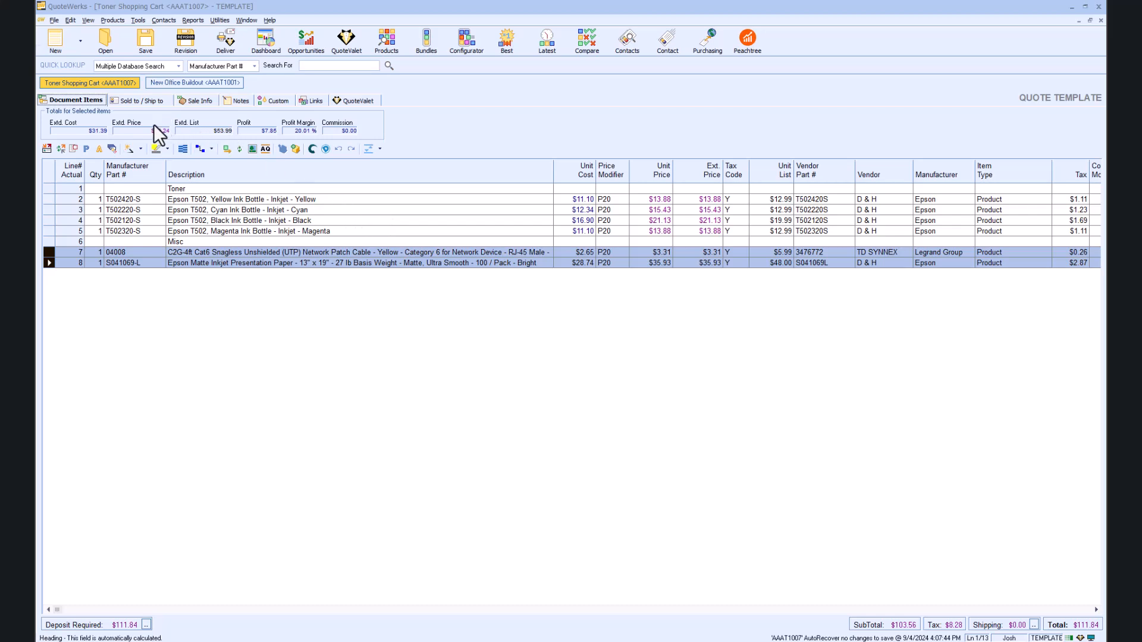
Step: Apply the Computer Hut contact to the sold-to, ship-to and bill-to addresses
{"action": "left_click", "coordinate": [138, 100]}
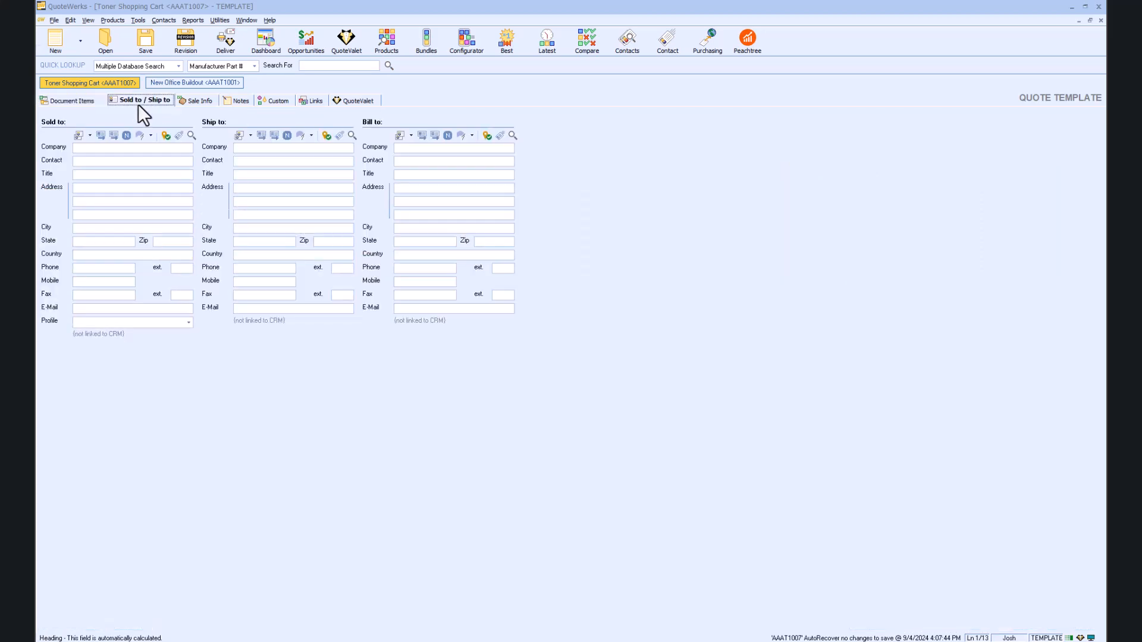
{"action": "left_click", "coordinate": [191, 136]}
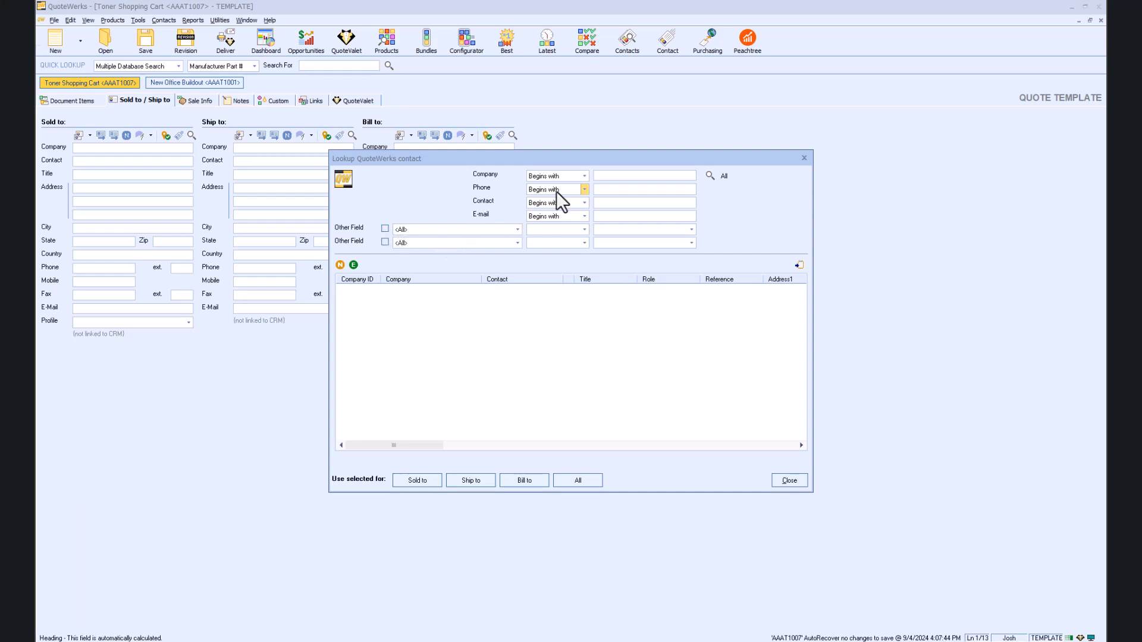
{"action": "left_click", "coordinate": [709, 175]}
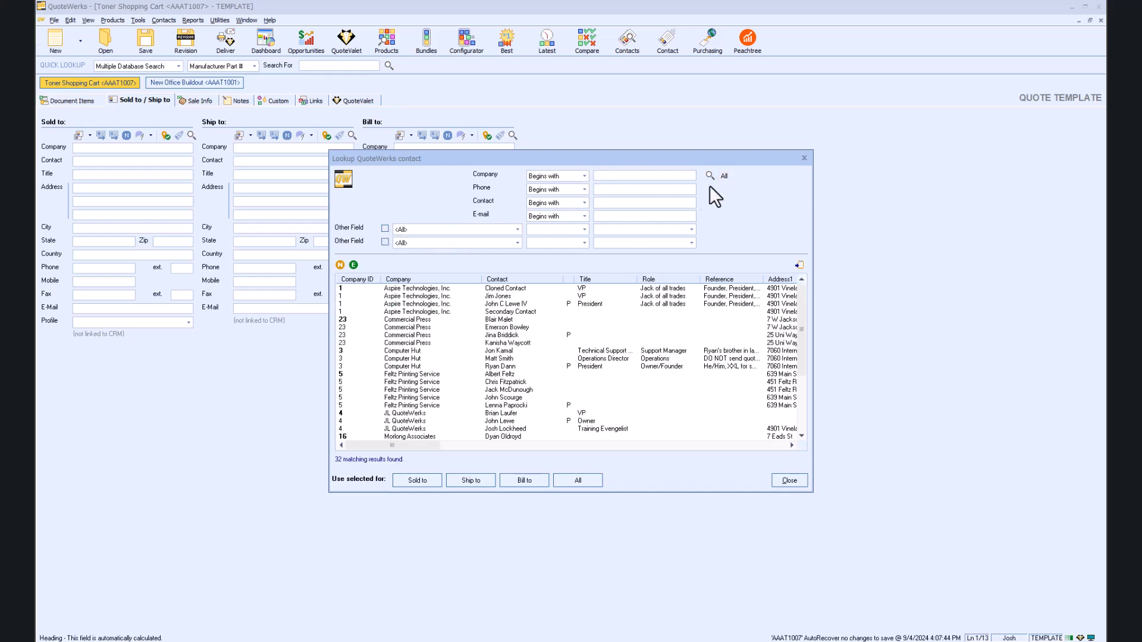
{"action": "left_click", "coordinate": [376, 350]}
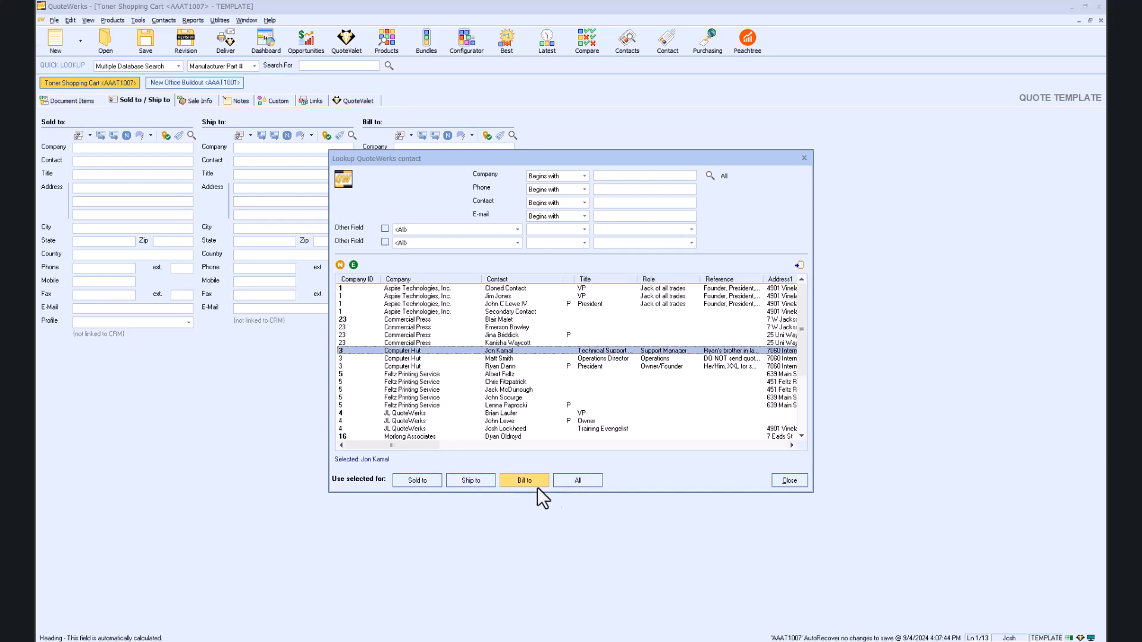
{"action": "left_click", "coordinate": [574, 481]}
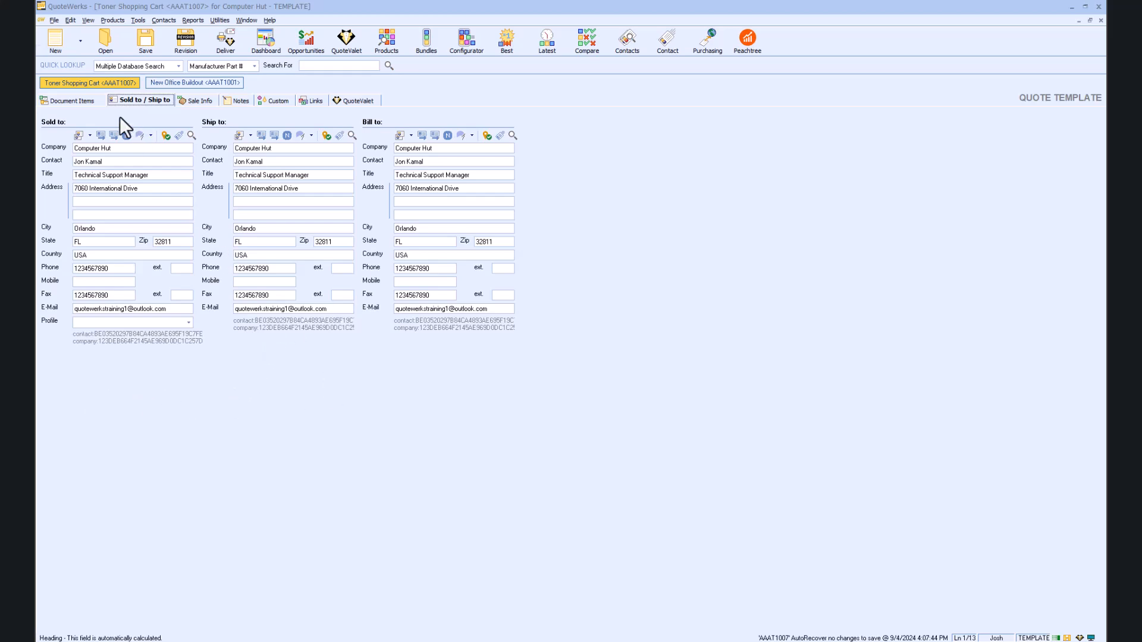
{"action": "left_click", "coordinate": [75, 101]}
Step: Save the template again as a QuoteValet order form and preview it in the browser
{"action": "left_click", "coordinate": [142, 39]}
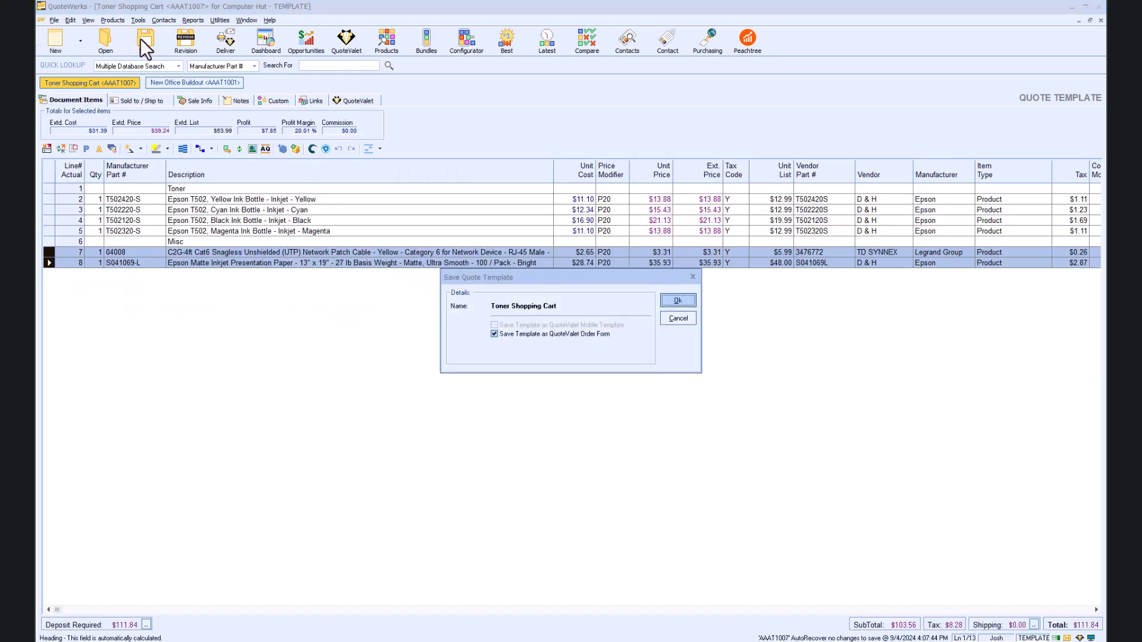
{"action": "left_click", "coordinate": [679, 300]}
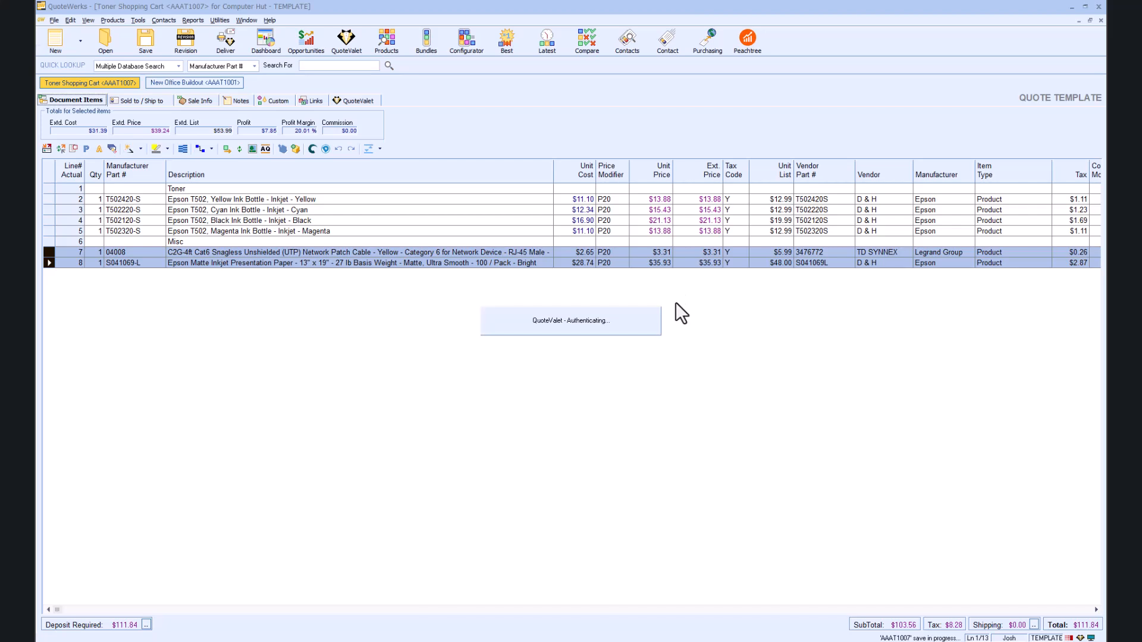
{"action": "left_click", "coordinate": [610, 359]}
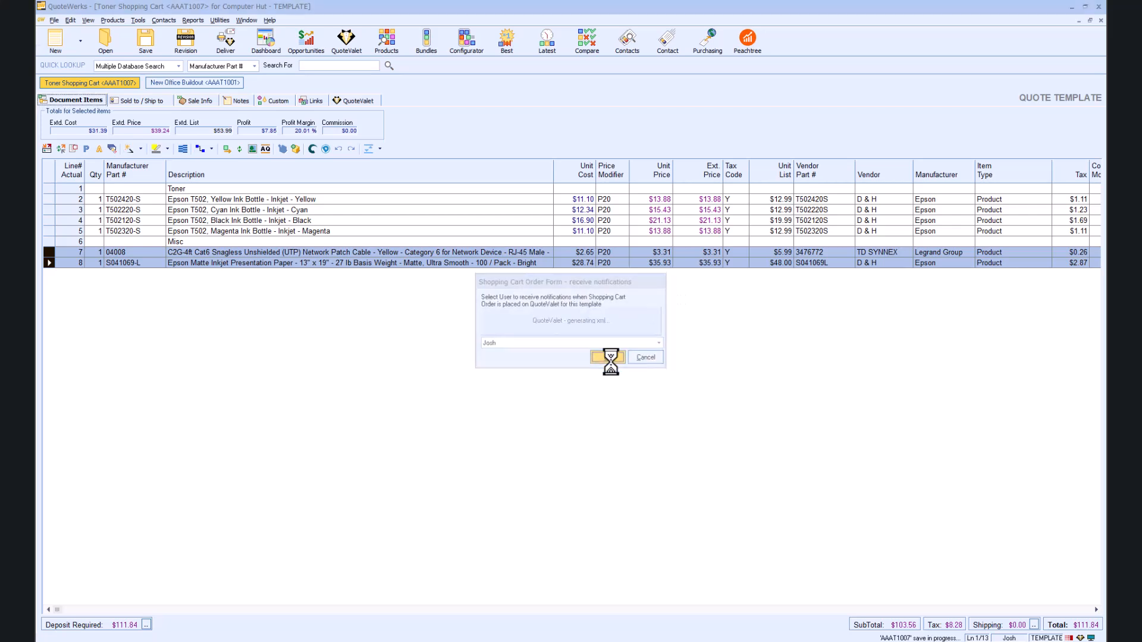
{"action": "left_click", "coordinate": [583, 314]}
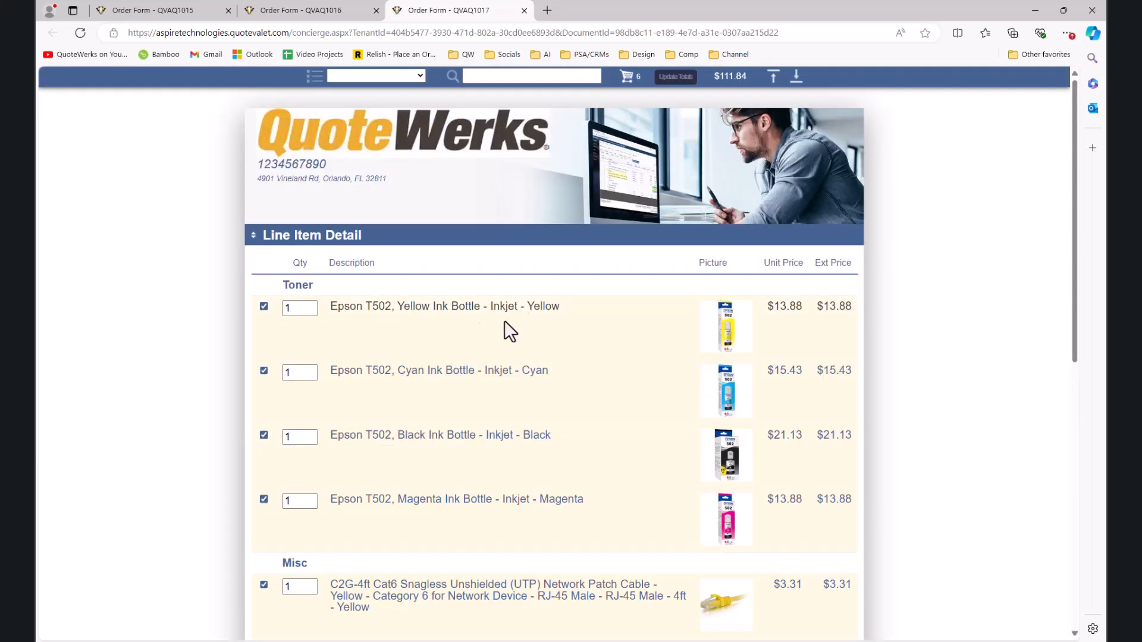
Step: Scroll through the order form's items and totals and try placing the order
{"action": "scroll", "coordinate": [543, 461], "scroll_direction": "down", "scroll_amount": 5}
{"action": "scroll", "coordinate": [539, 455], "scroll_direction": "down", "scroll_amount": 3}
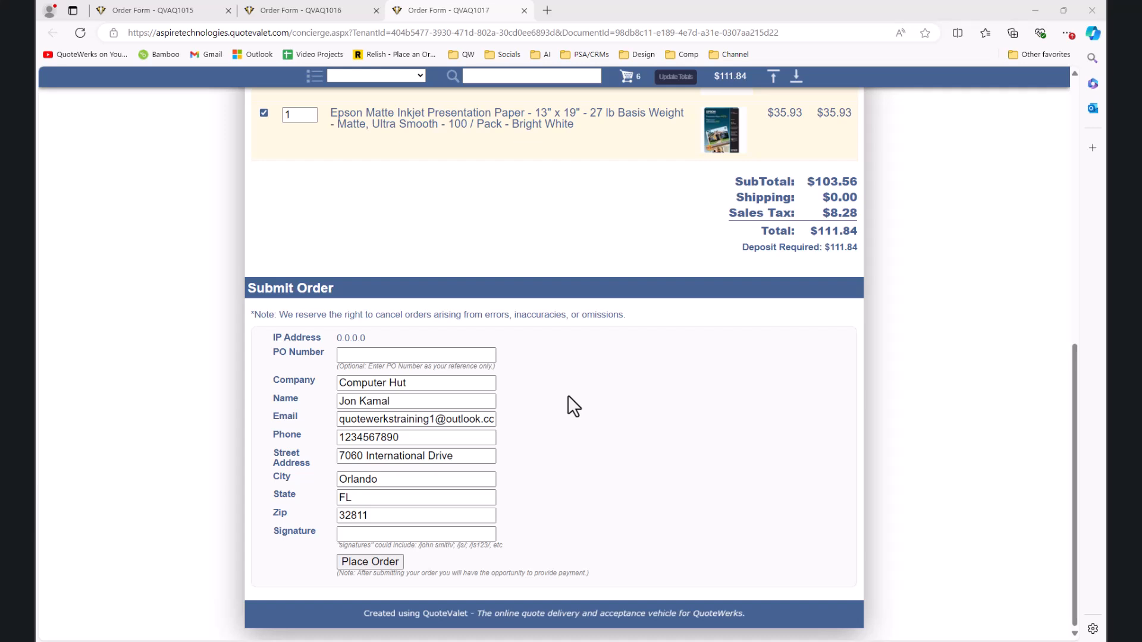
{"action": "left_click", "coordinate": [369, 561]}
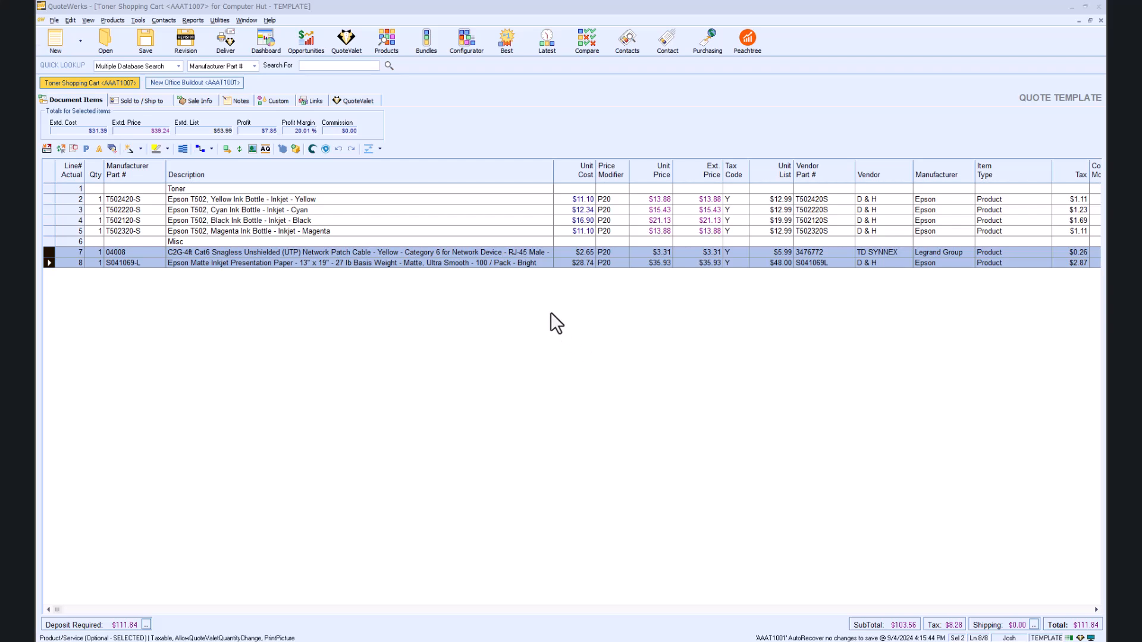
Step: Check the QuoteValet dashboard's activity history and view submitted order form QVAQ1017 in the browser
{"action": "left_click", "coordinate": [348, 43]}
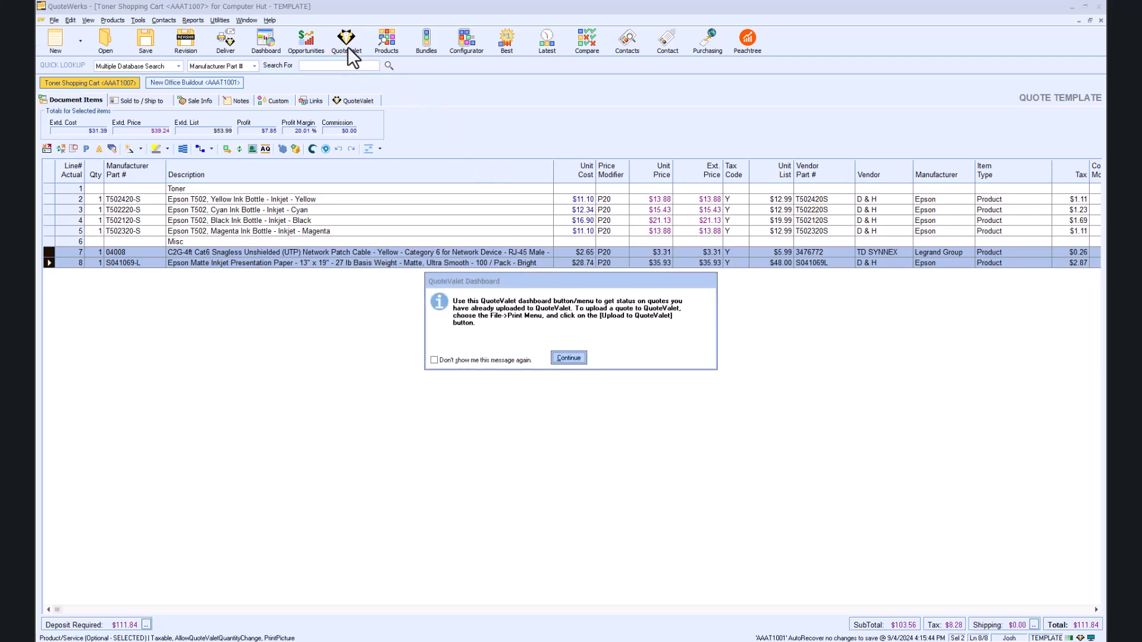
{"action": "left_click", "coordinate": [570, 358]}
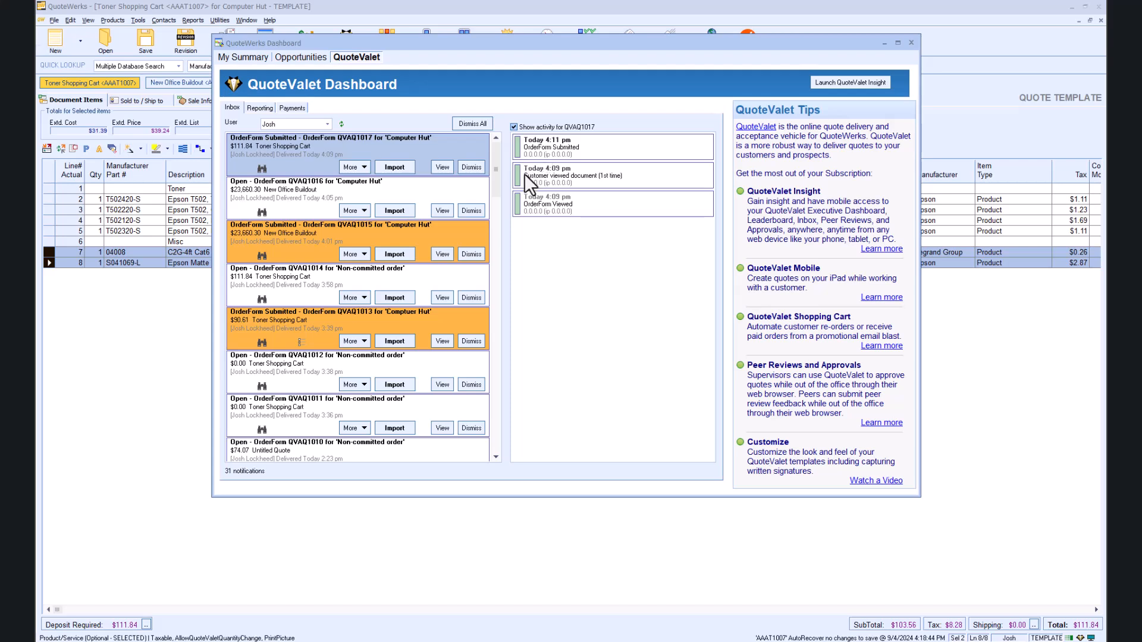
{"action": "left_click", "coordinate": [317, 327]}
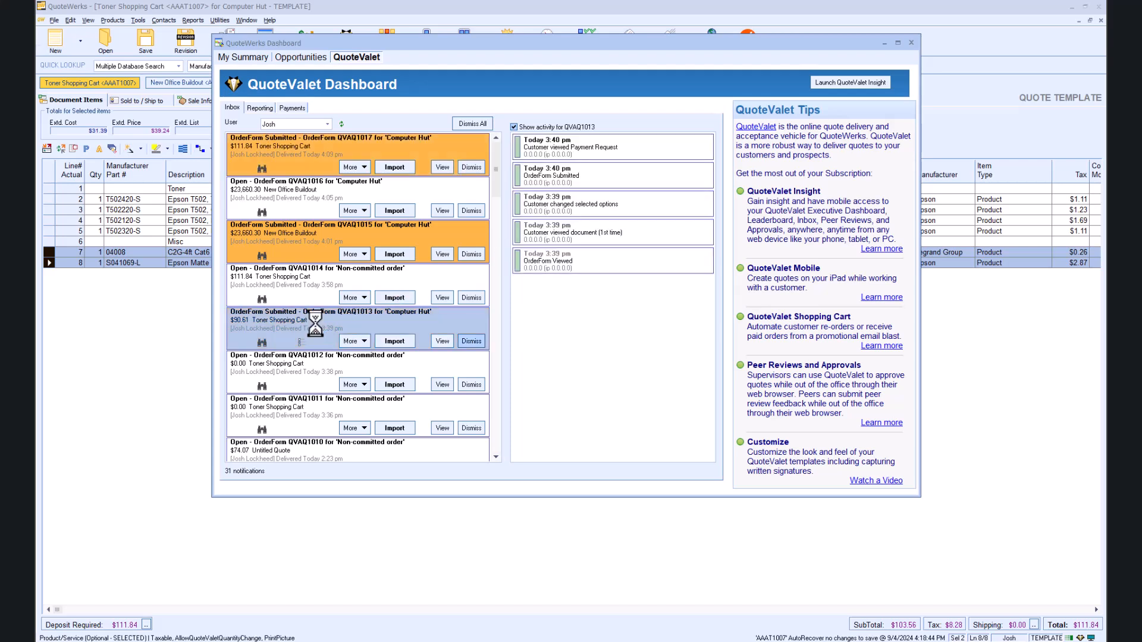
{"action": "left_click", "coordinate": [541, 205]}
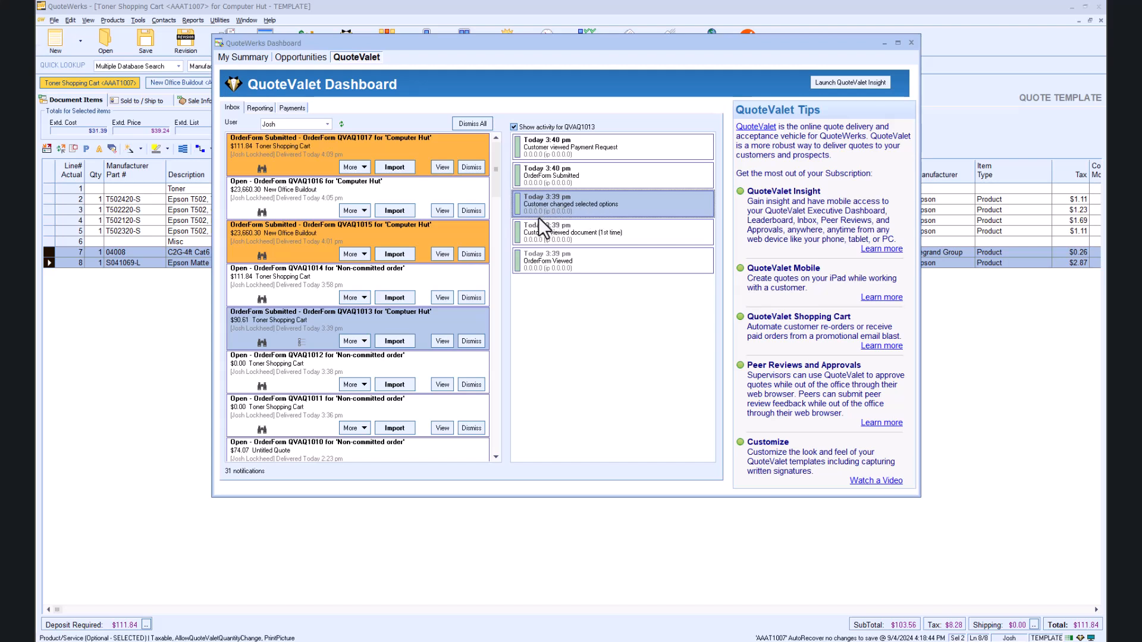
{"action": "left_click", "coordinate": [448, 166]}
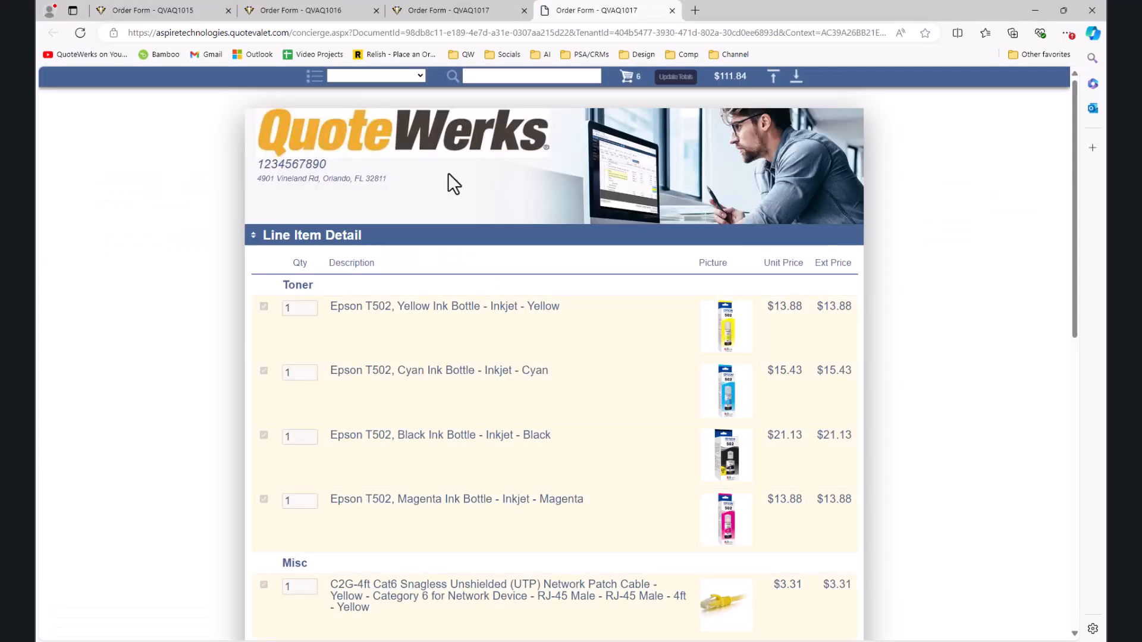
Step: Minimize the browser and bring up the further actions for the QVAQ1017 notification
{"action": "left_click", "coordinate": [1035, 12]}
{"action": "left_click", "coordinate": [360, 167]}
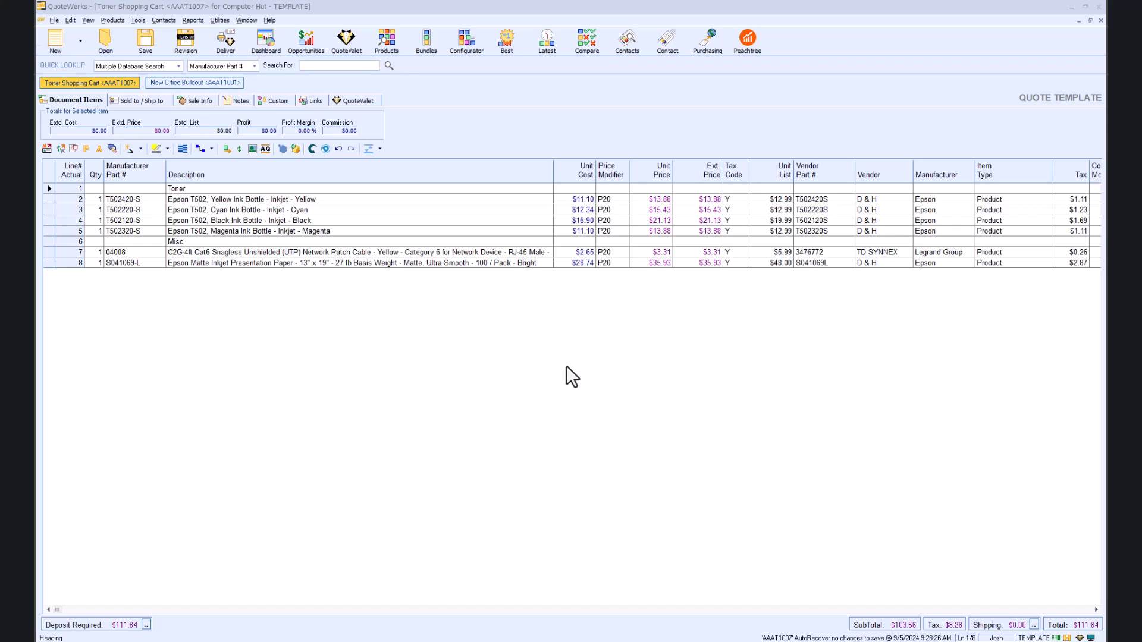
Step: Search the product catalogue for part number C11CJ63203
{"action": "left_click", "coordinate": [387, 43]}
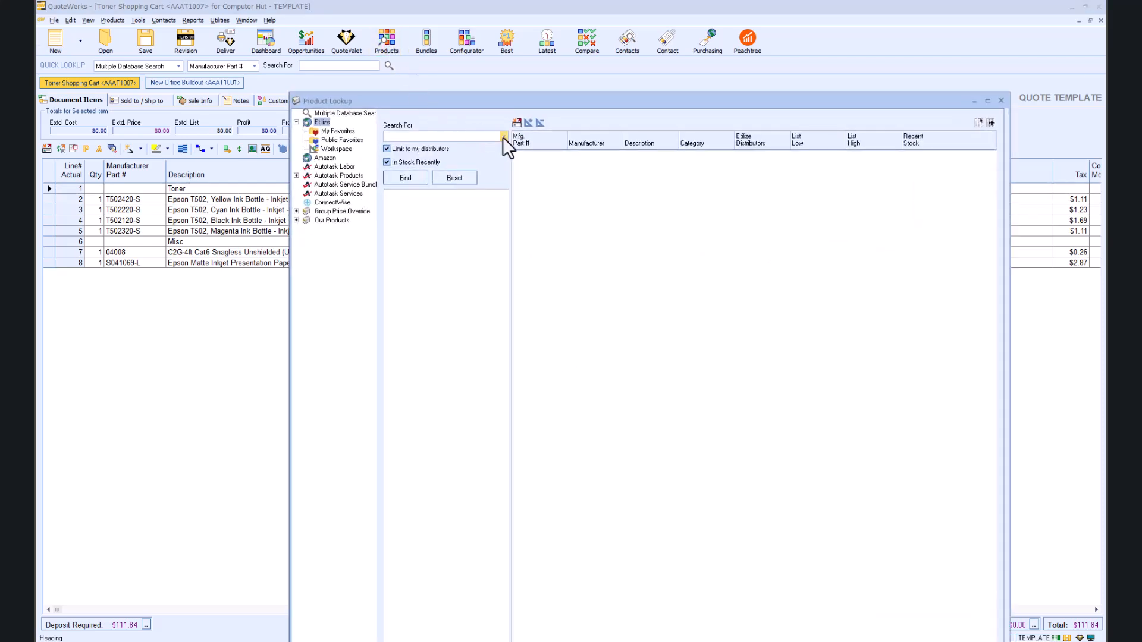
{"action": "key", "text": "F2"}
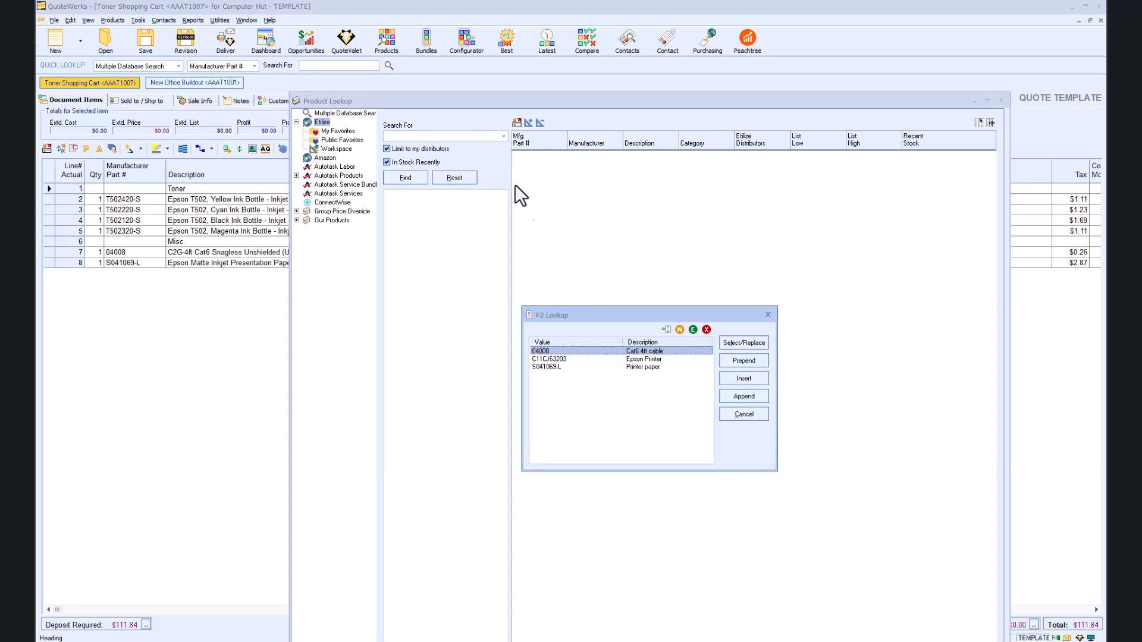
{"action": "left_click", "coordinate": [599, 359]}
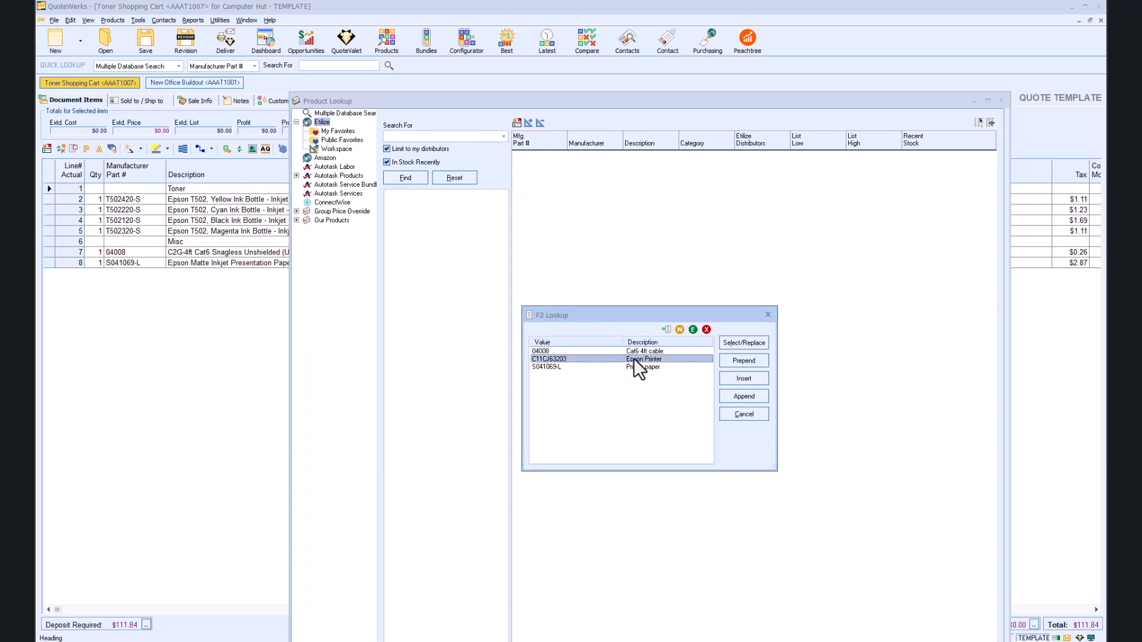
{"action": "left_click", "coordinate": [733, 344]}
{"action": "left_click", "coordinate": [405, 177]}
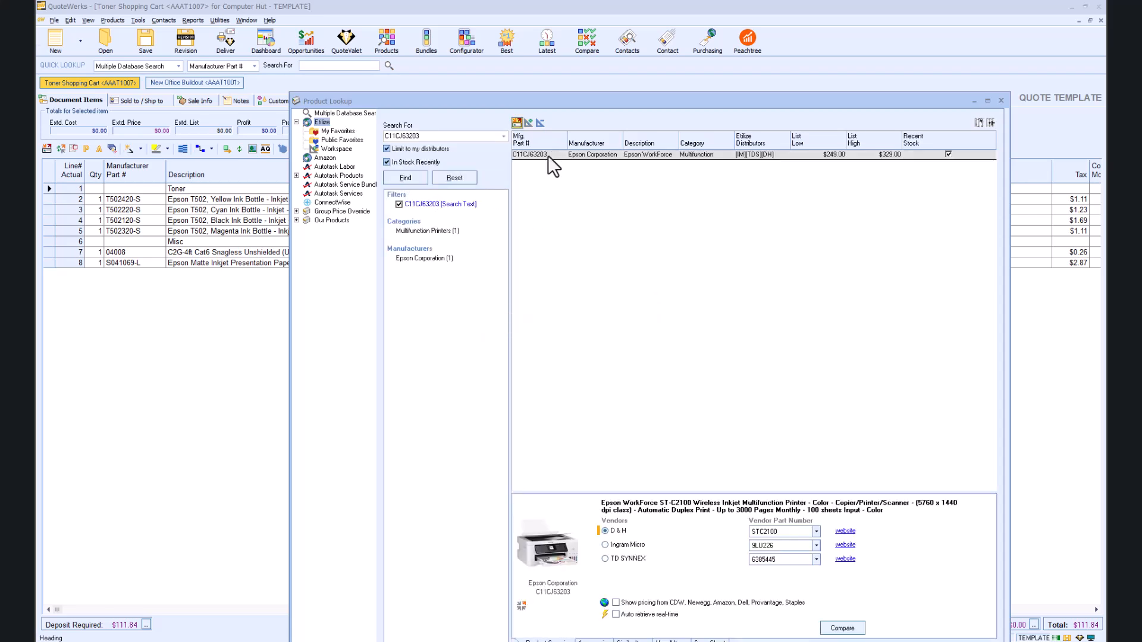
{"action": "left_click_drag", "start_coordinate": [583, 101], "coordinate": [530, 8]}
Step: Turn on real-time pricing and add the Epson WorkForce printer with price modifier P20
{"action": "left_click", "coordinate": [562, 524]}
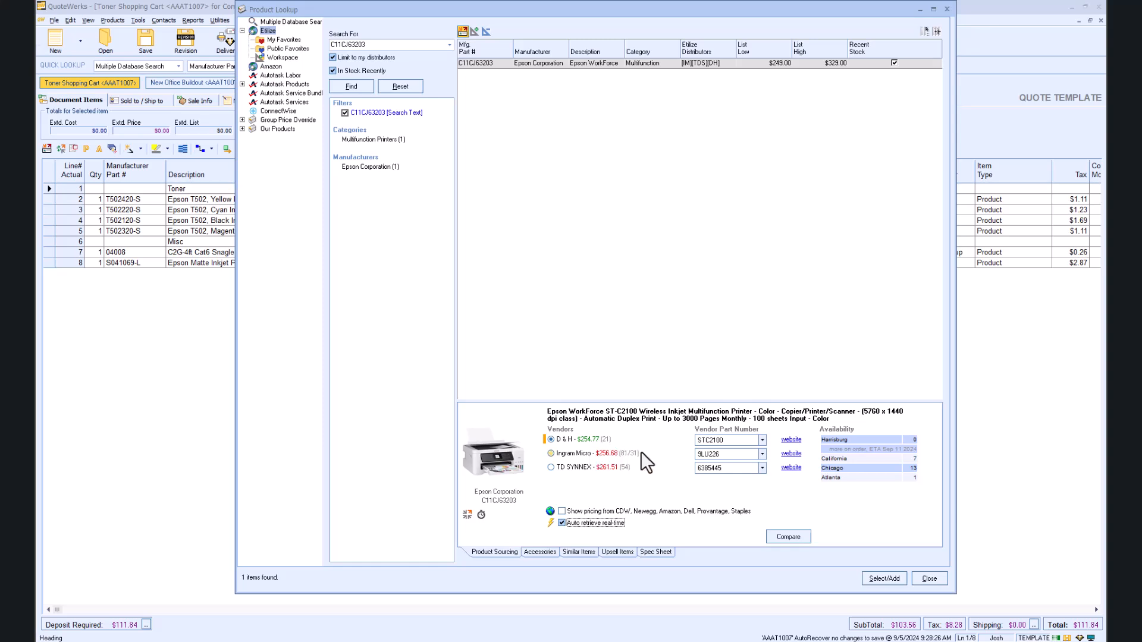
{"action": "left_click", "coordinate": [884, 579]}
{"action": "key", "text": "Tab"}
{"action": "type", "text": "P20"}
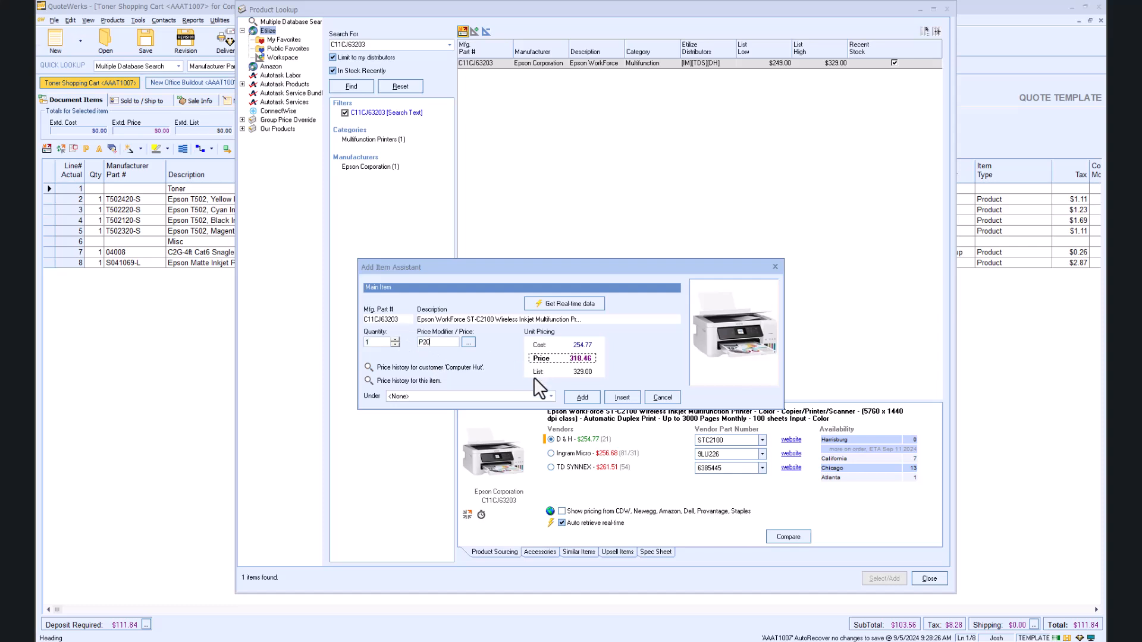
Step: Create a new 'Printer' heading and add the Epson WorkForce ST-C2100 under it at $318.46
{"action": "left_click", "coordinate": [551, 397]}
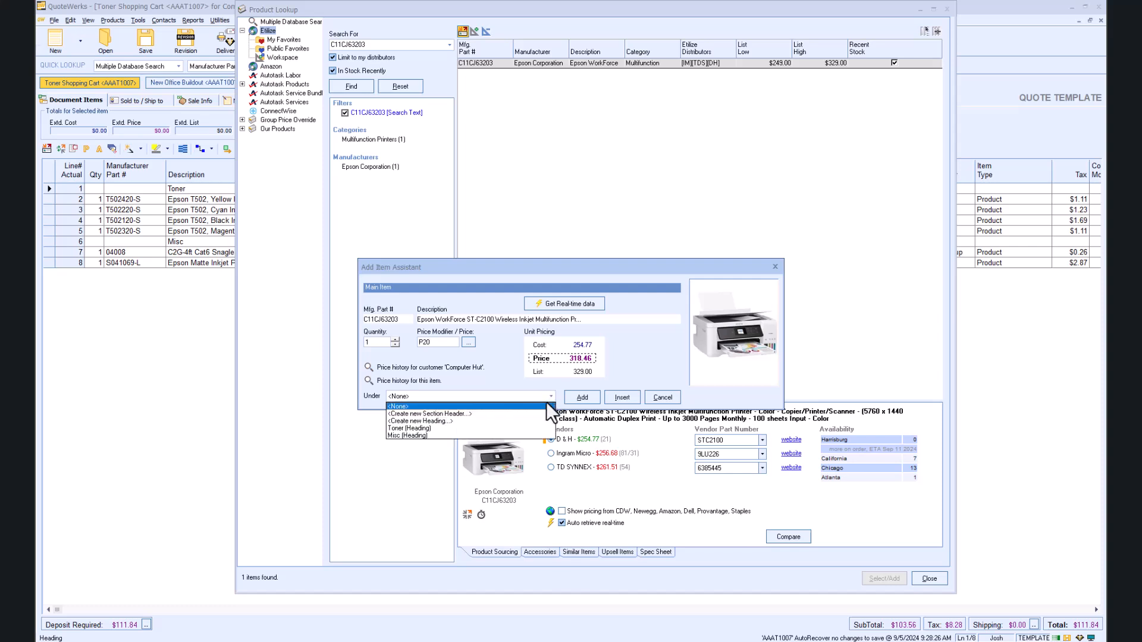
{"action": "left_click", "coordinate": [525, 419]}
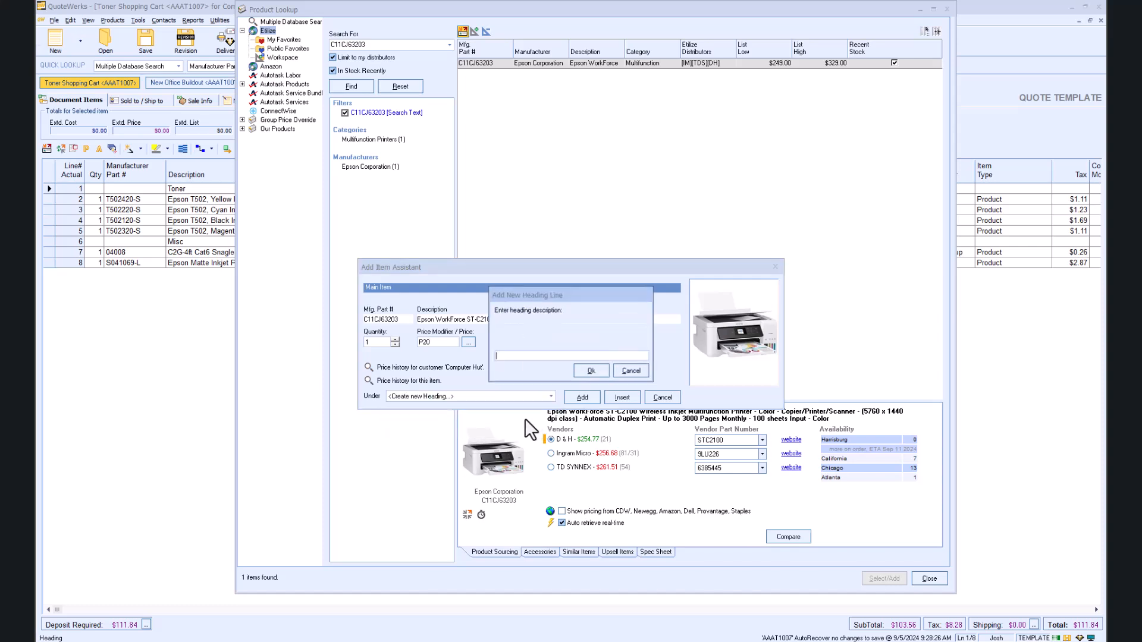
{"action": "type", "text": "Printer"}
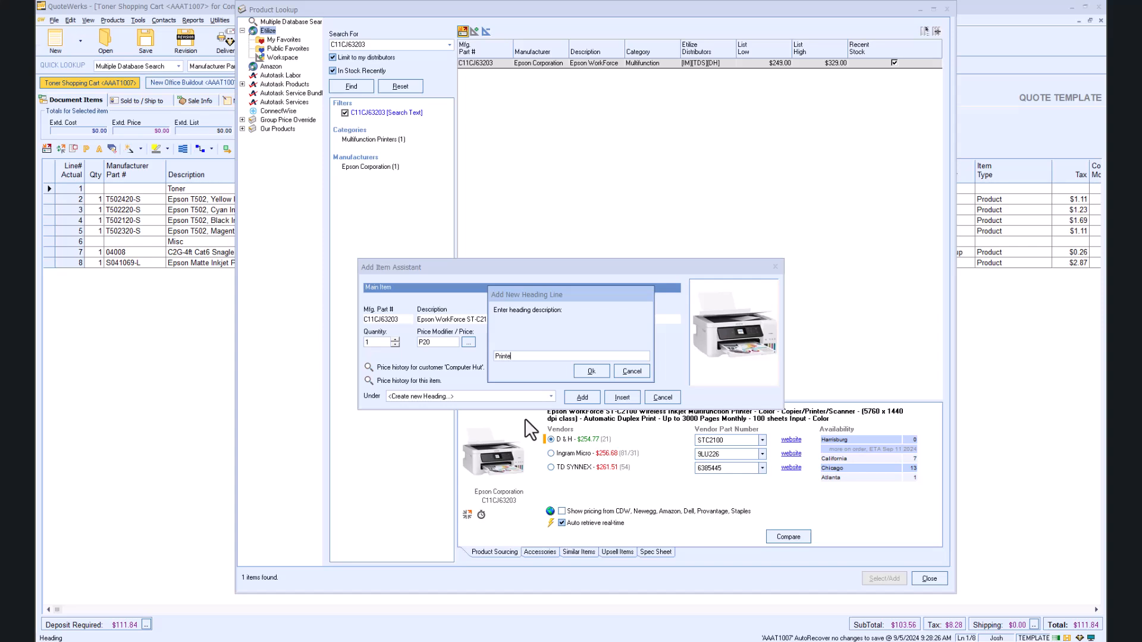
{"action": "left_click", "coordinate": [590, 371]}
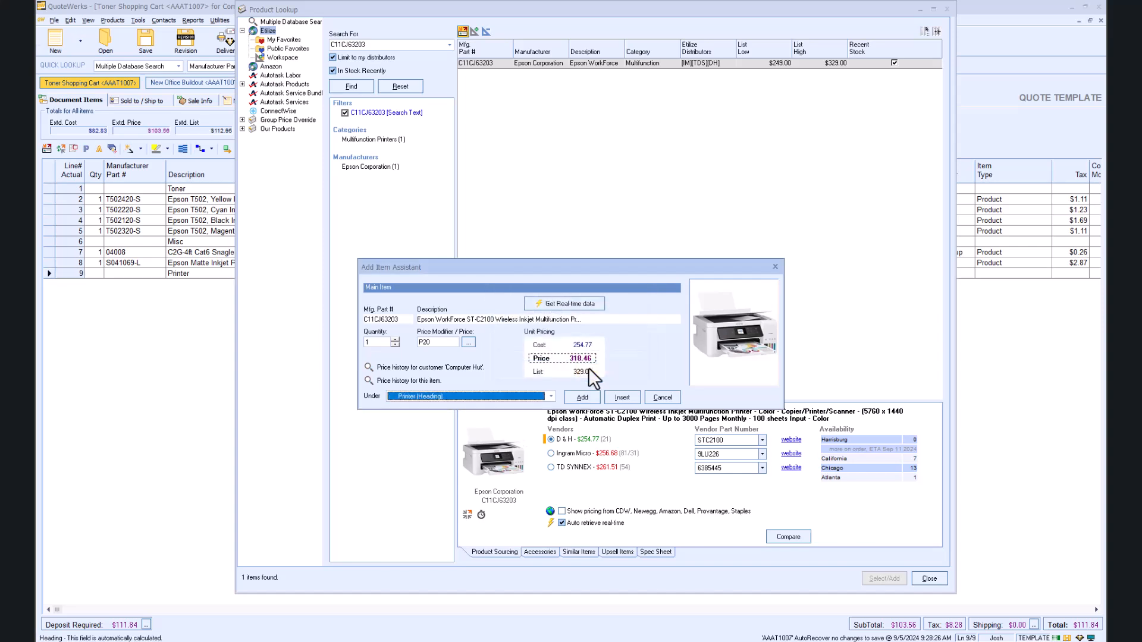
{"action": "left_click", "coordinate": [582, 397]}
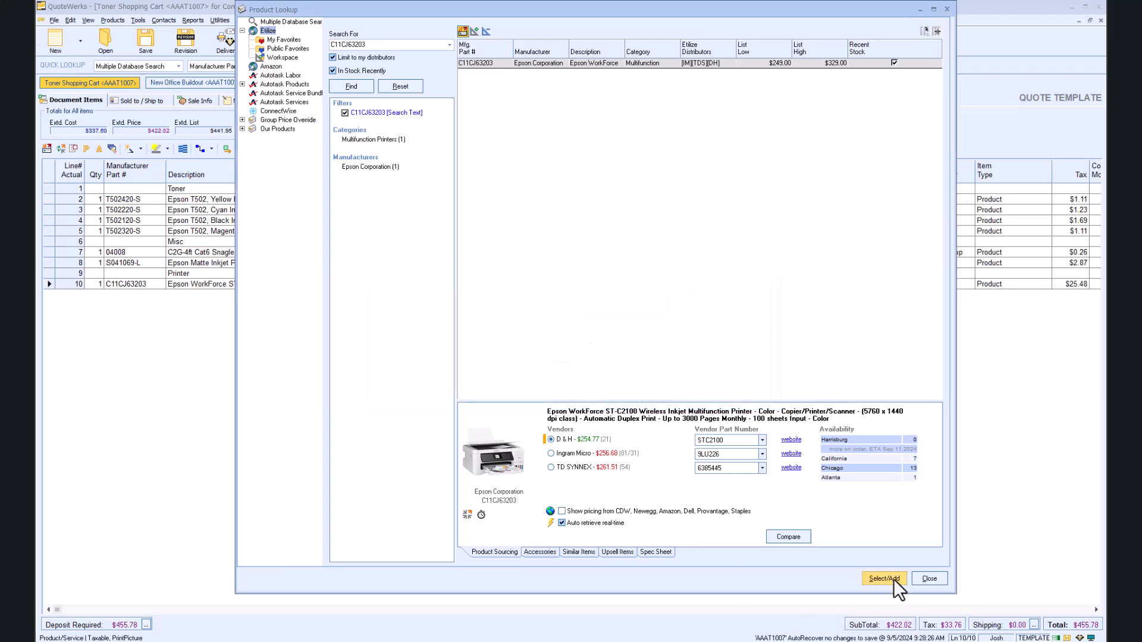
{"action": "left_click", "coordinate": [916, 579]}
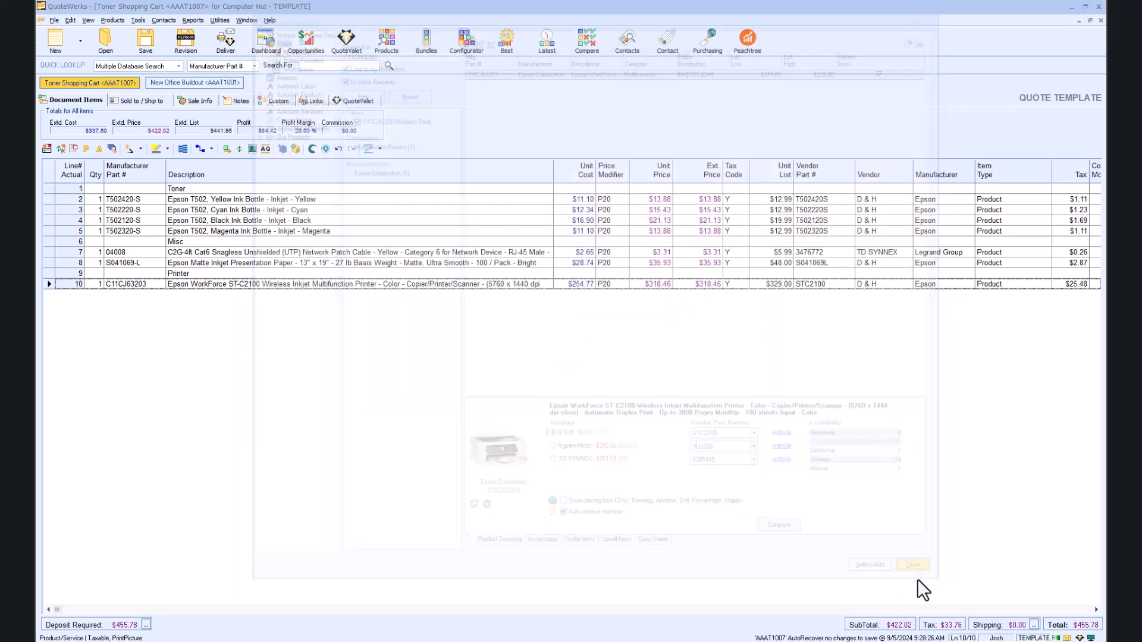
Step: Move the Printer heading to the top, with the Epson printer line directly beneath it
{"action": "left_click", "coordinate": [53, 273]}
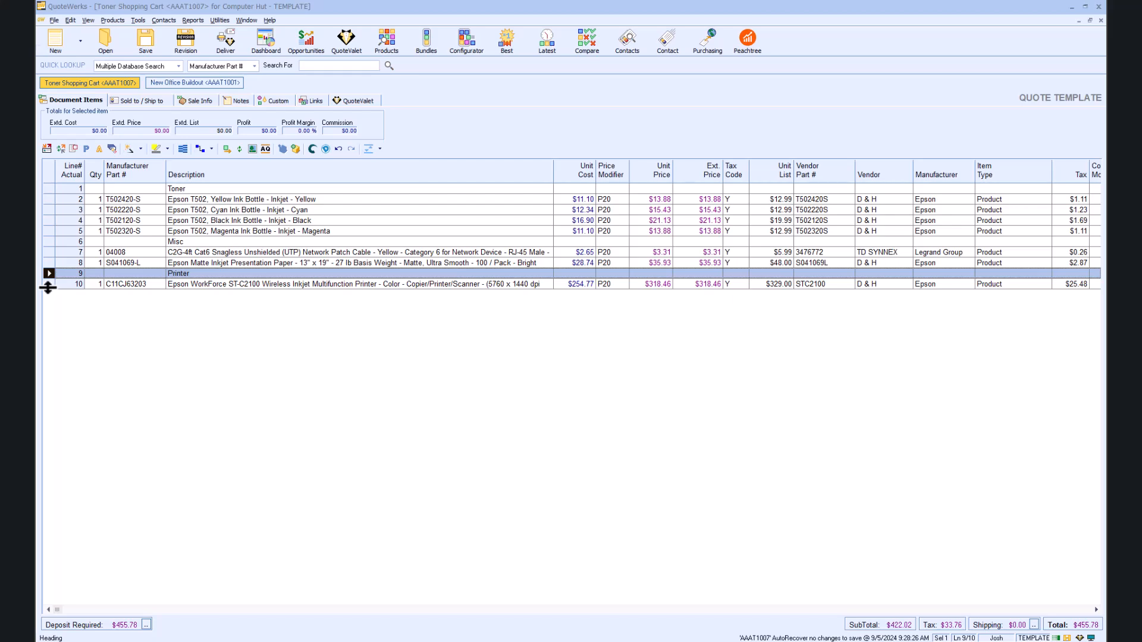
{"action": "left_click", "coordinate": [48, 283]}
{"action": "left_click_drag", "start_coordinate": [49, 274], "coordinate": [54, 185]}
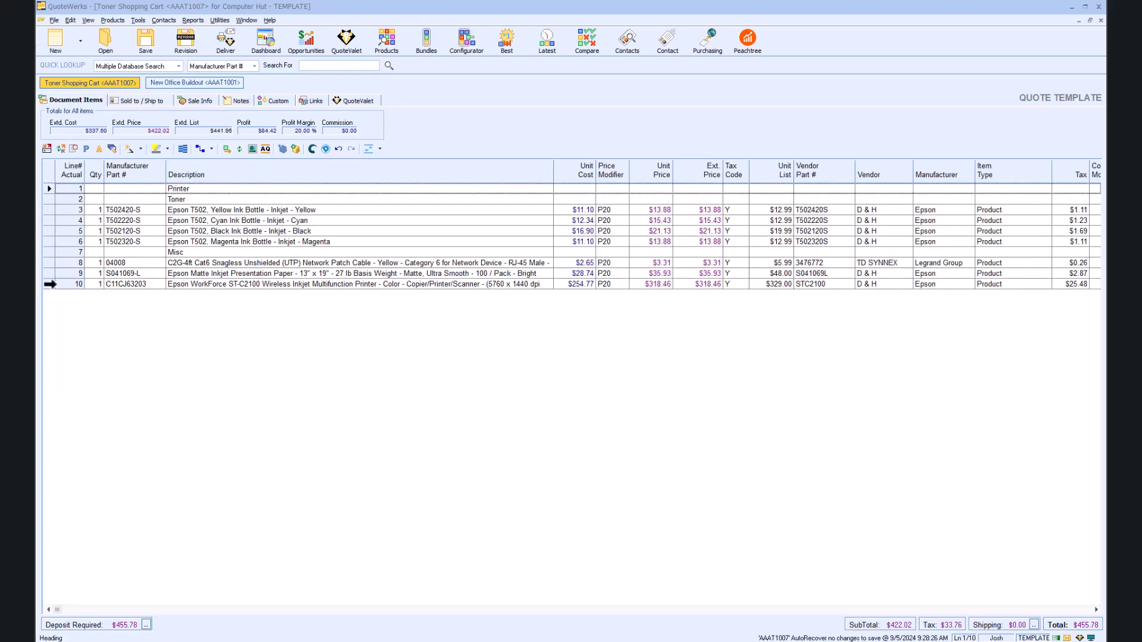
{"action": "left_click_drag", "start_coordinate": [49, 284], "coordinate": [48, 197]}
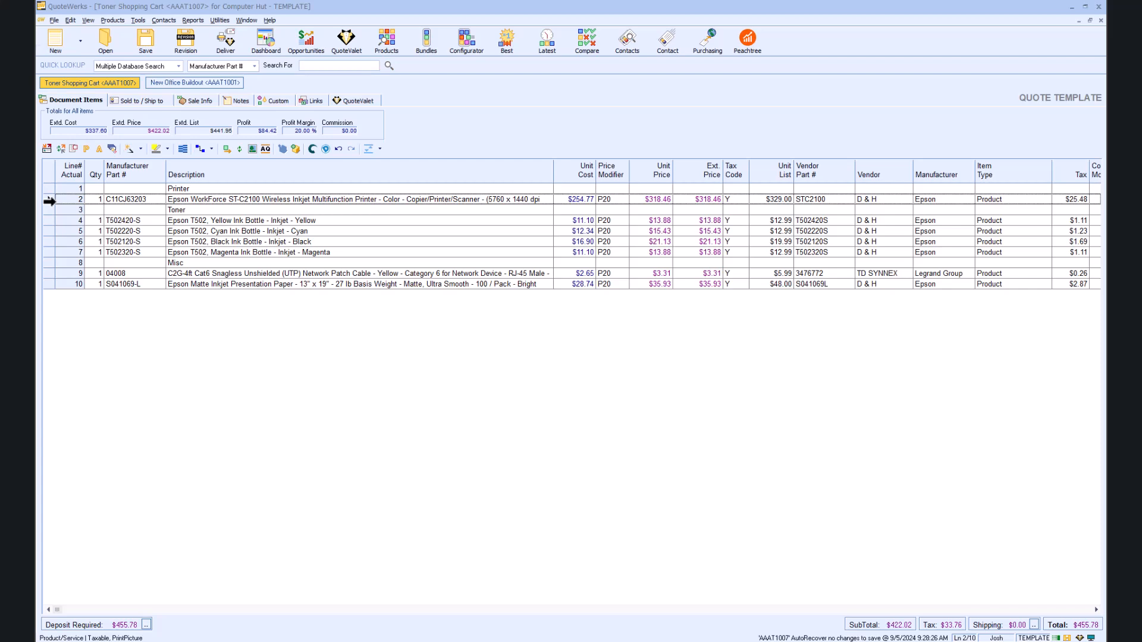
Step: Add a 10% discount line after the printer line, taking off $31.85
{"action": "left_click", "coordinate": [48, 202]}
{"action": "right_click", "coordinate": [48, 201]}
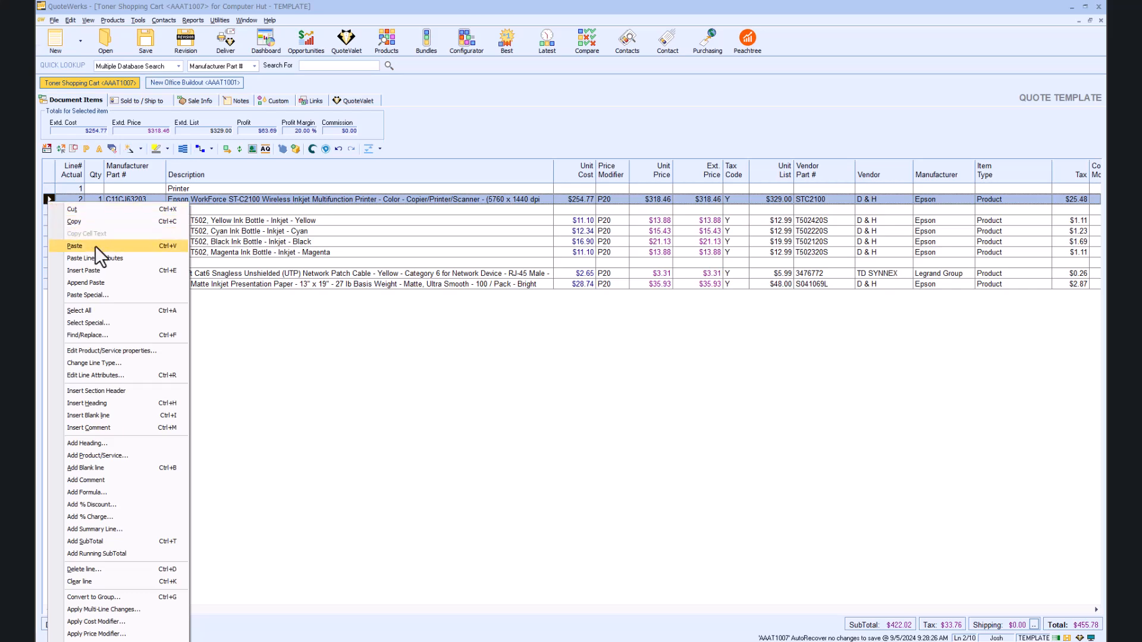
{"action": "left_click", "coordinate": [135, 505]}
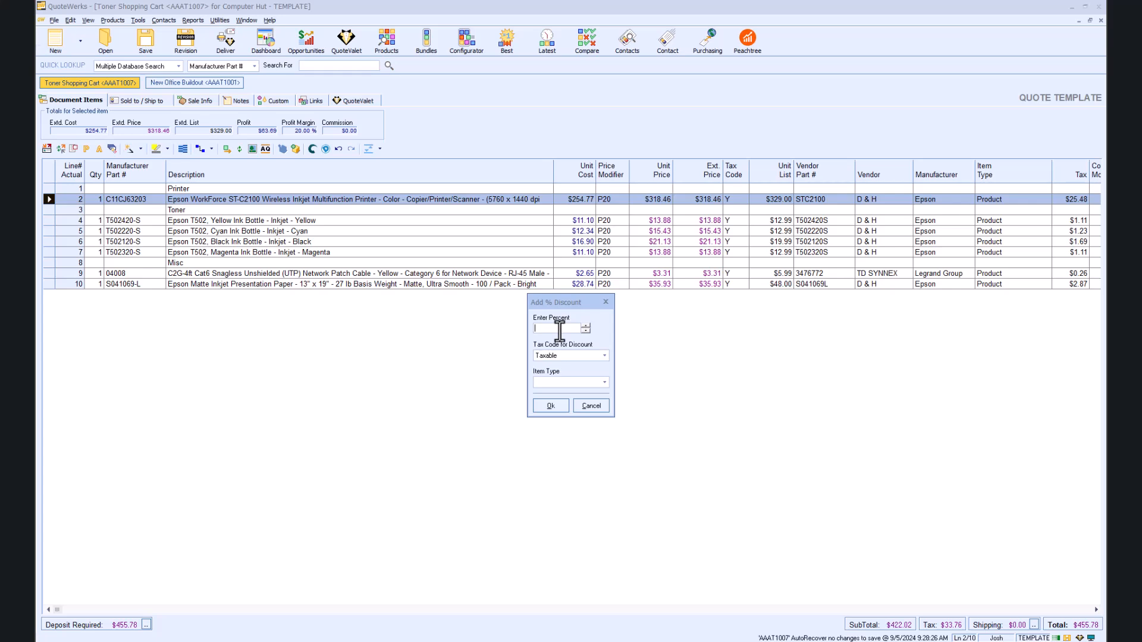
{"action": "type", "text": "10"}
{"action": "left_click", "coordinate": [554, 401]}
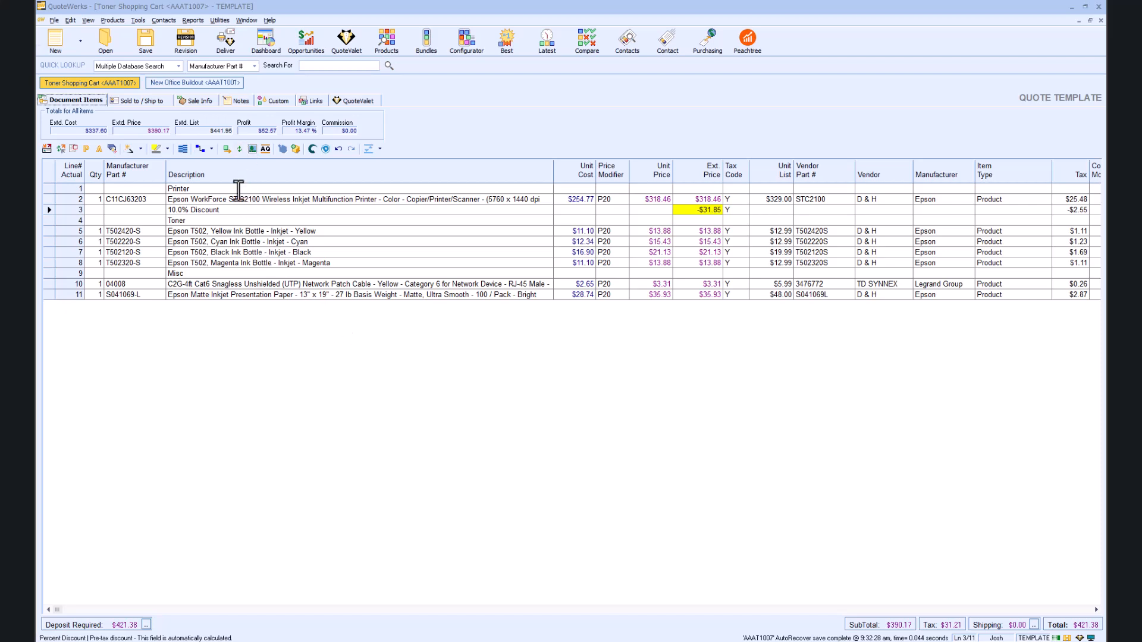
Step: Save the template and publish it as a QuoteValet order form
{"action": "left_click", "coordinate": [225, 42]}
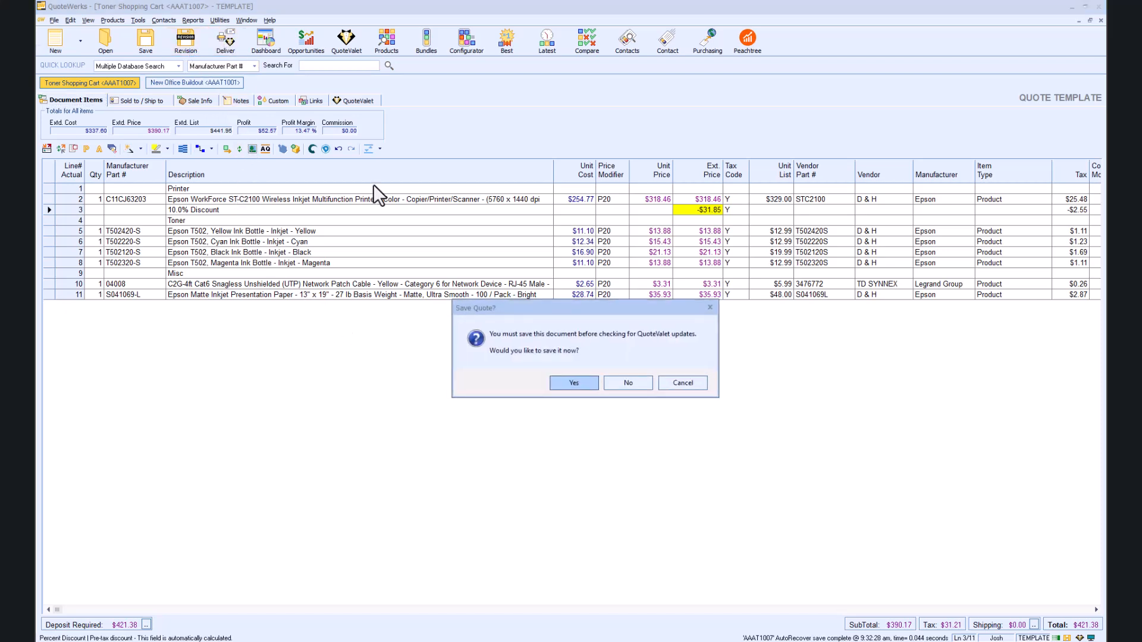
{"action": "left_click", "coordinate": [573, 382]}
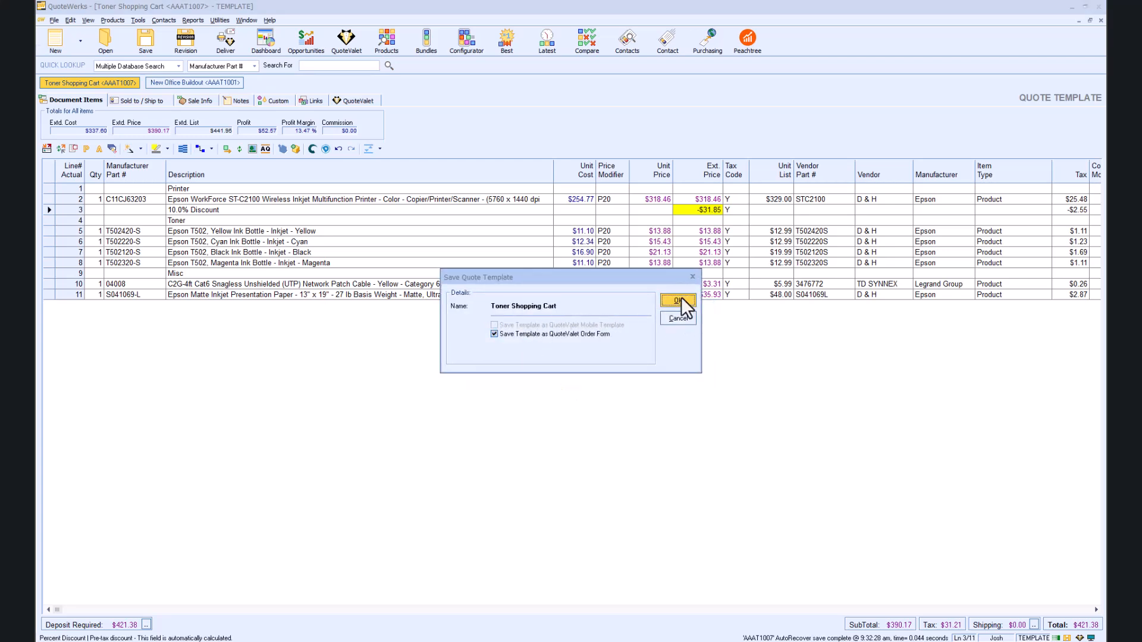
{"action": "left_click", "coordinate": [677, 301]}
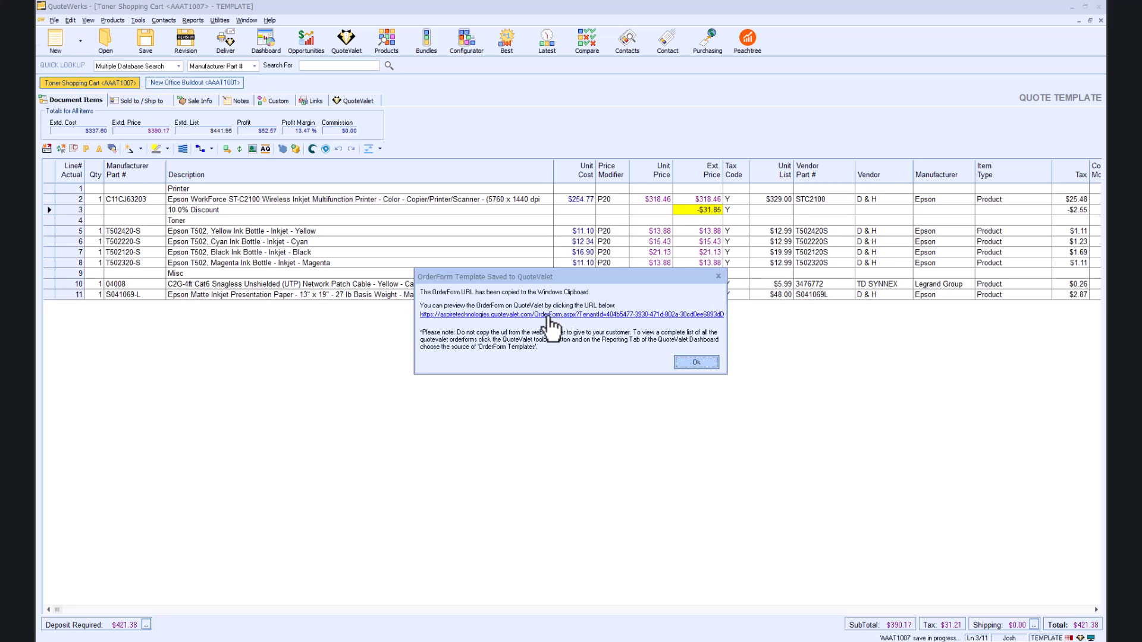
Step: Open the order form preview in the browser and maximize it on this screen
{"action": "left_click", "coordinate": [543, 325]}
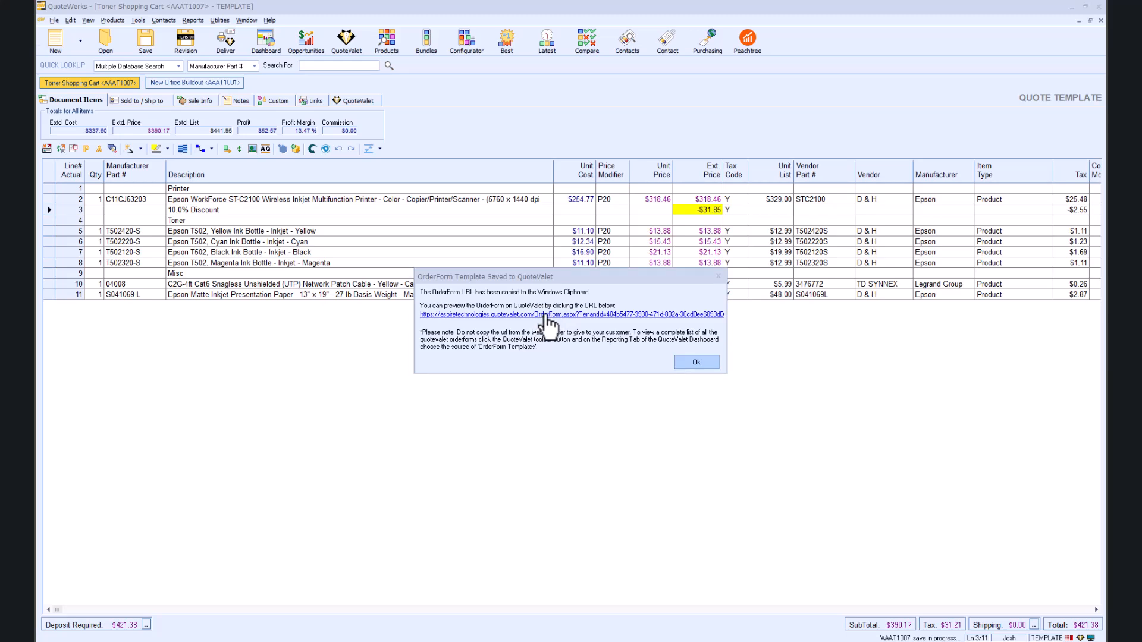
{"action": "left_click_drag", "start_coordinate": [37, 179], "coordinate": [487, 130]}
{"action": "double_click", "coordinate": [462, 142]}
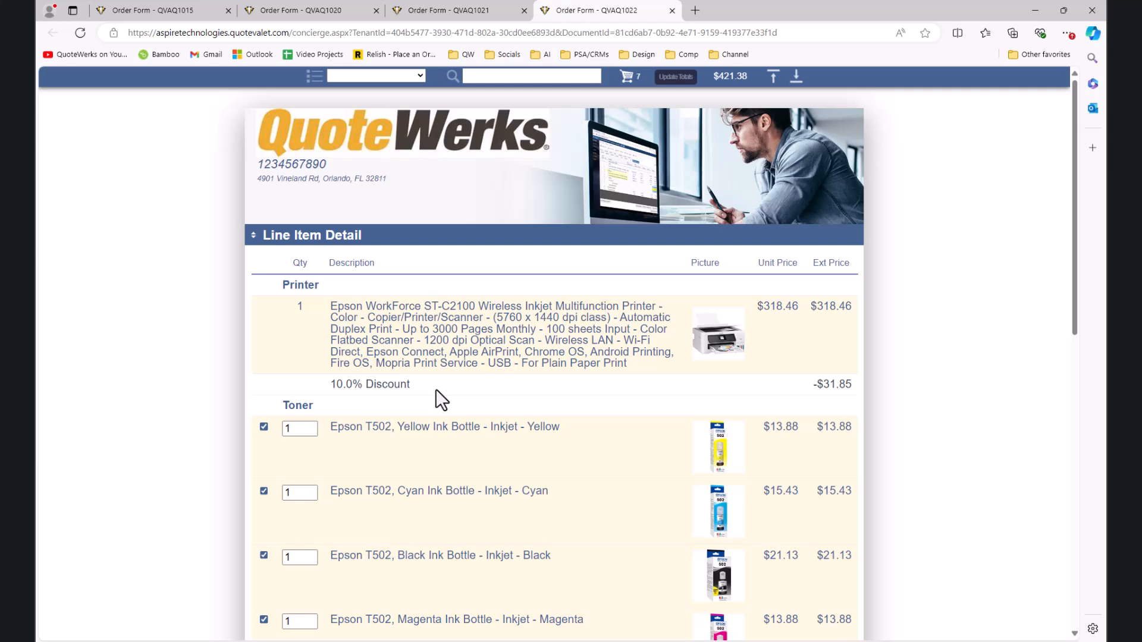
Step: Review the order form, jumping between its Misc and Toner sections before clearing the section filter
{"action": "scroll", "coordinate": [433, 388], "scroll_direction": "down", "scroll_amount": 2}
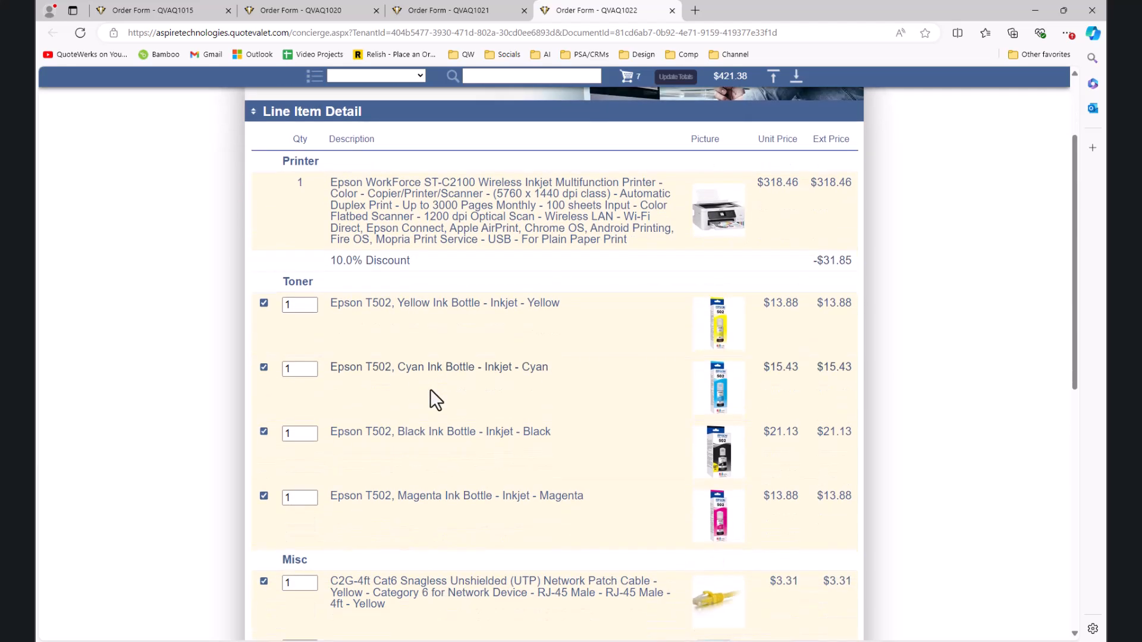
{"action": "scroll", "coordinate": [430, 389], "scroll_direction": "down", "scroll_amount": 3}
{"action": "scroll", "coordinate": [430, 389], "scroll_direction": "up", "scroll_amount": 2}
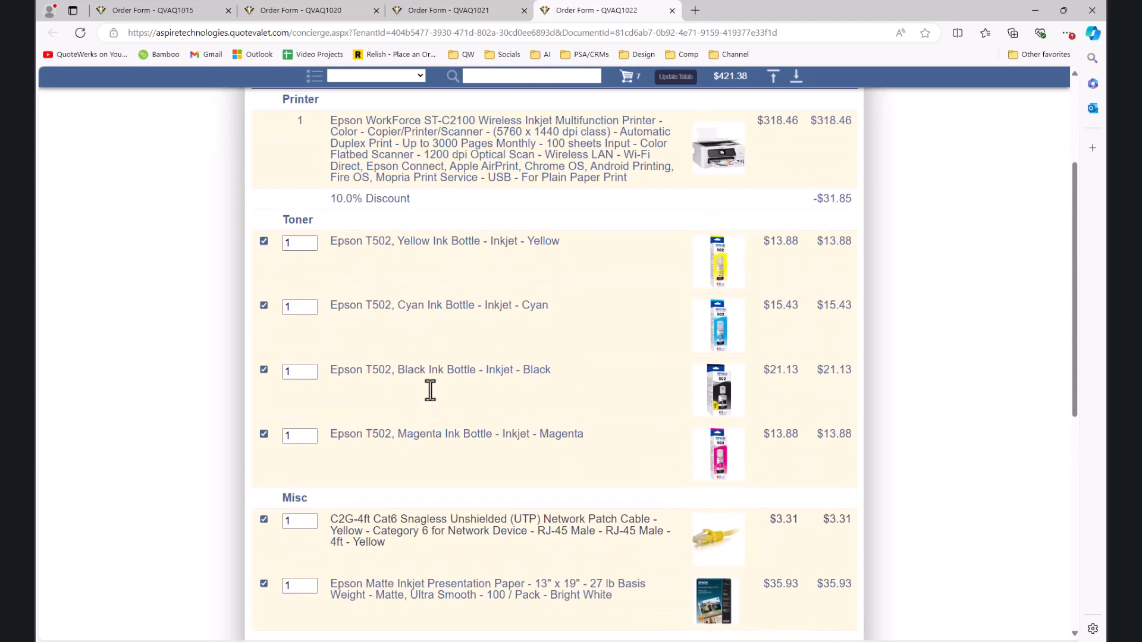
{"action": "scroll", "coordinate": [430, 389], "scroll_direction": "up", "scroll_amount": 3}
{"action": "left_click", "coordinate": [417, 75]}
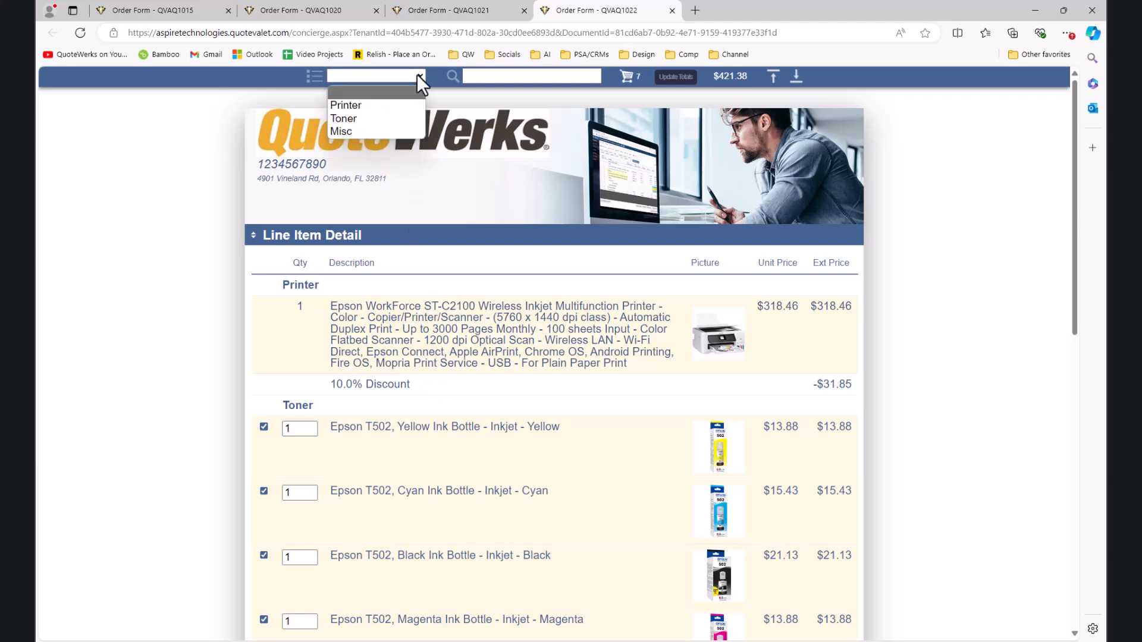
{"action": "left_click", "coordinate": [377, 129]}
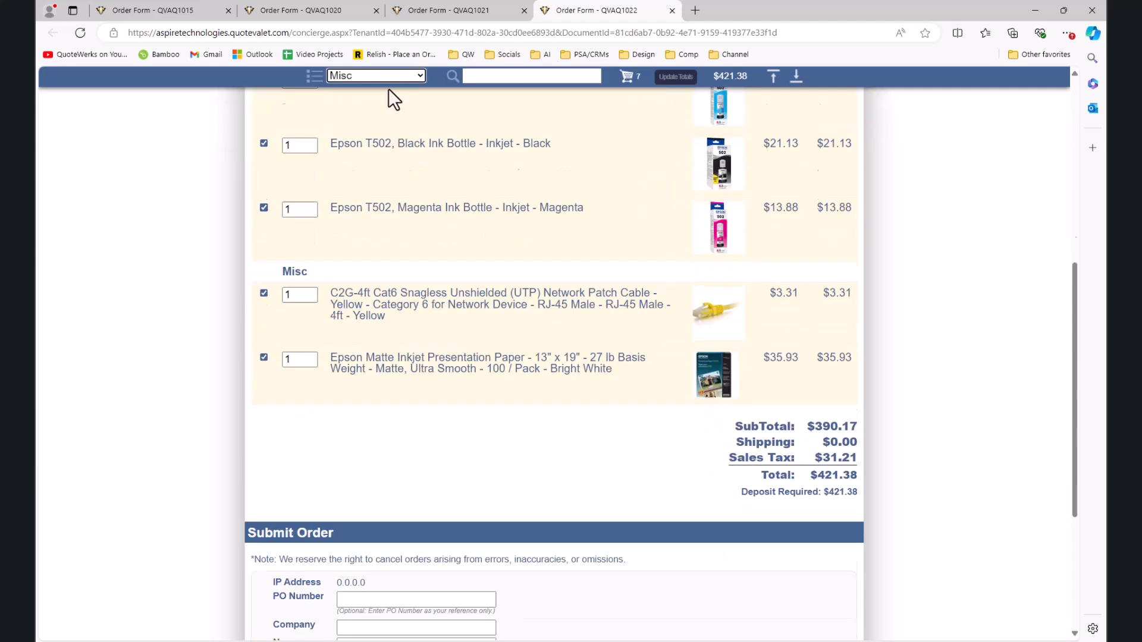
{"action": "left_click", "coordinate": [420, 76]}
{"action": "left_click", "coordinate": [400, 117]}
{"action": "left_click", "coordinate": [405, 75]}
{"action": "left_click", "coordinate": [403, 91]}
Step: Search the order form for 'toner', then move the browser off screen
{"action": "left_click", "coordinate": [491, 79]}
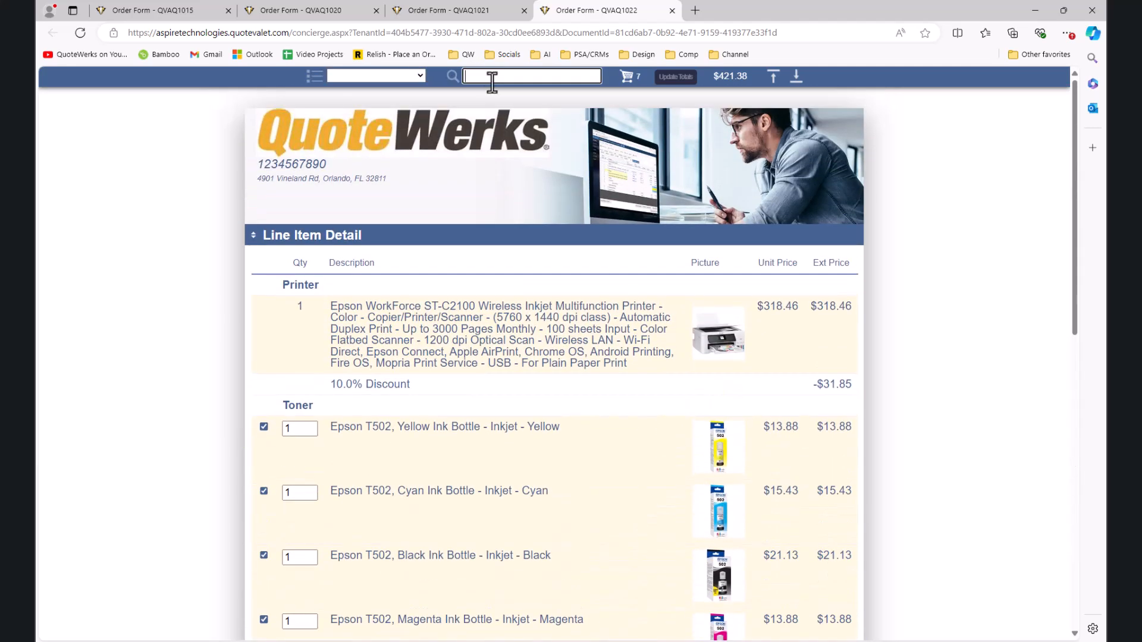
{"action": "type", "text": "toner"}
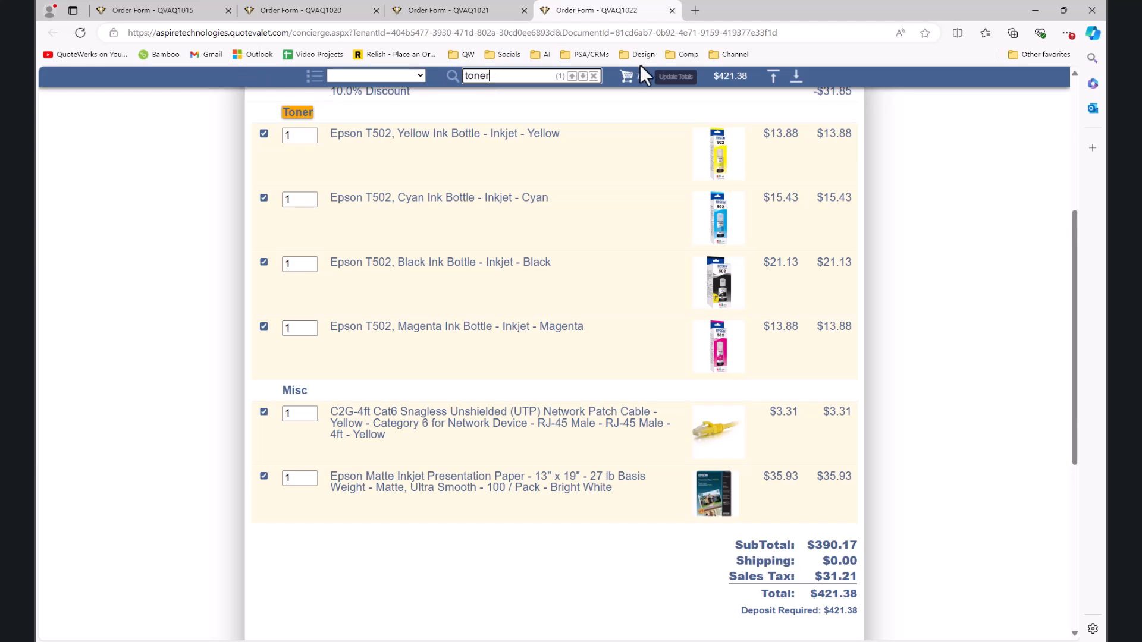
{"action": "left_click_drag", "start_coordinate": [883, 14], "coordinate": [0, 98]}
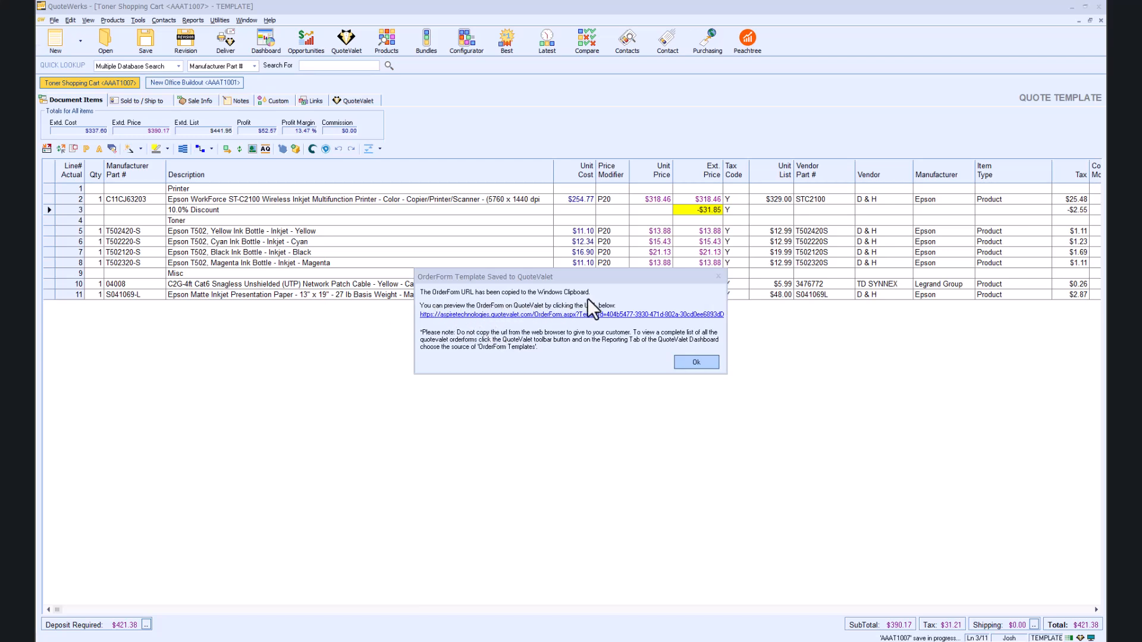
Step: Start an e-mail for the quote using the Fall Promo template
{"action": "left_click", "coordinate": [696, 363]}
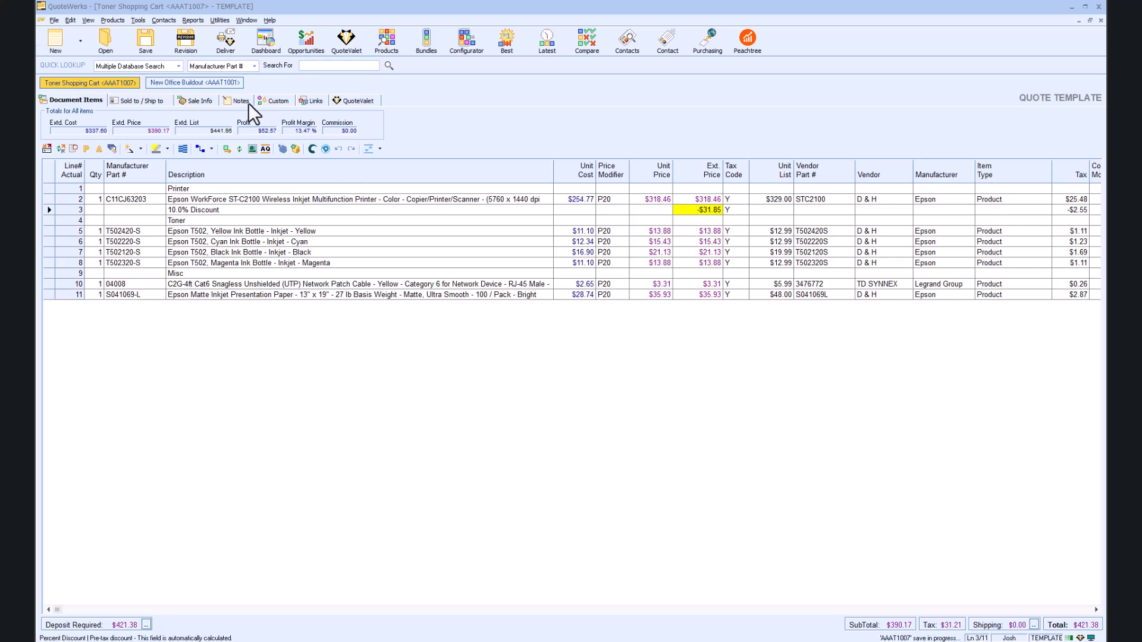
{"action": "left_click", "coordinate": [225, 52]}
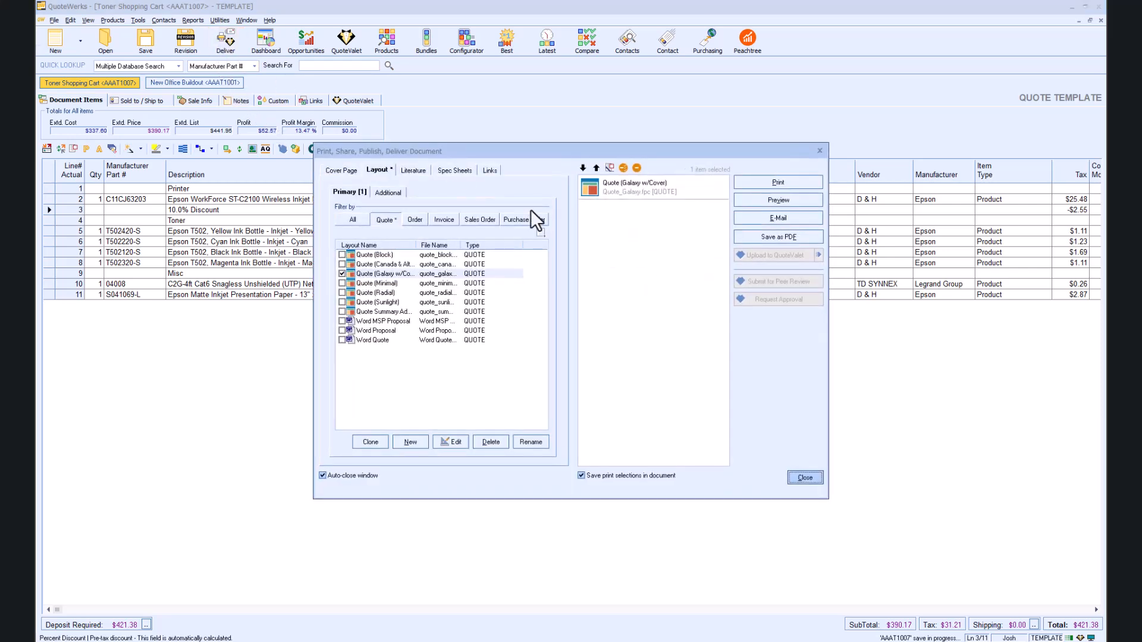
{"action": "left_click", "coordinate": [781, 221]}
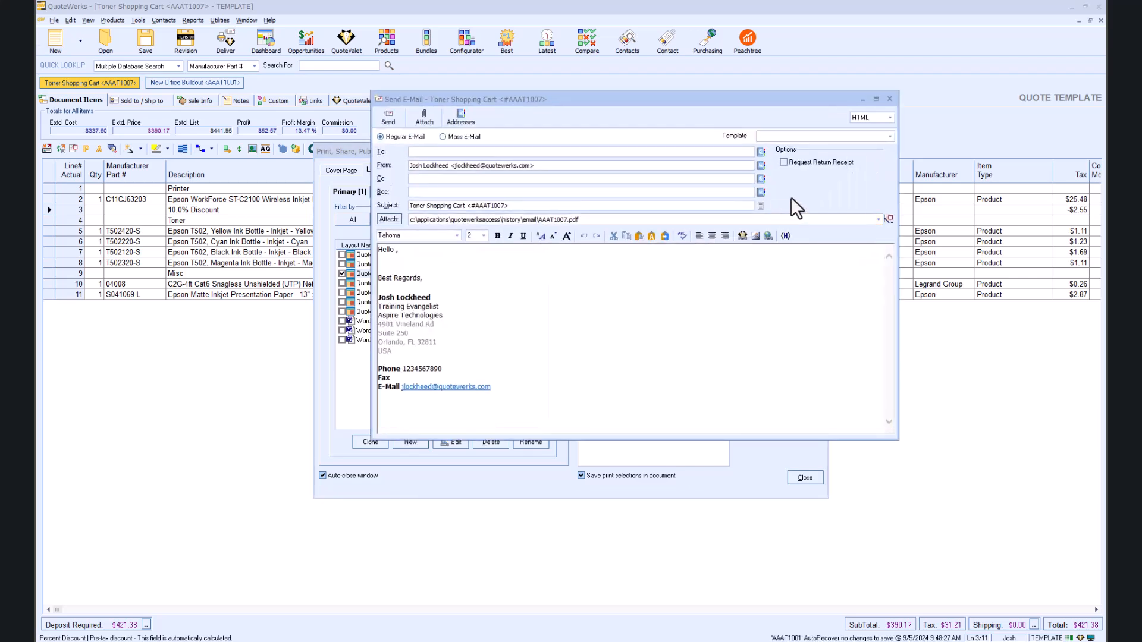
{"action": "left_click", "coordinate": [891, 137]}
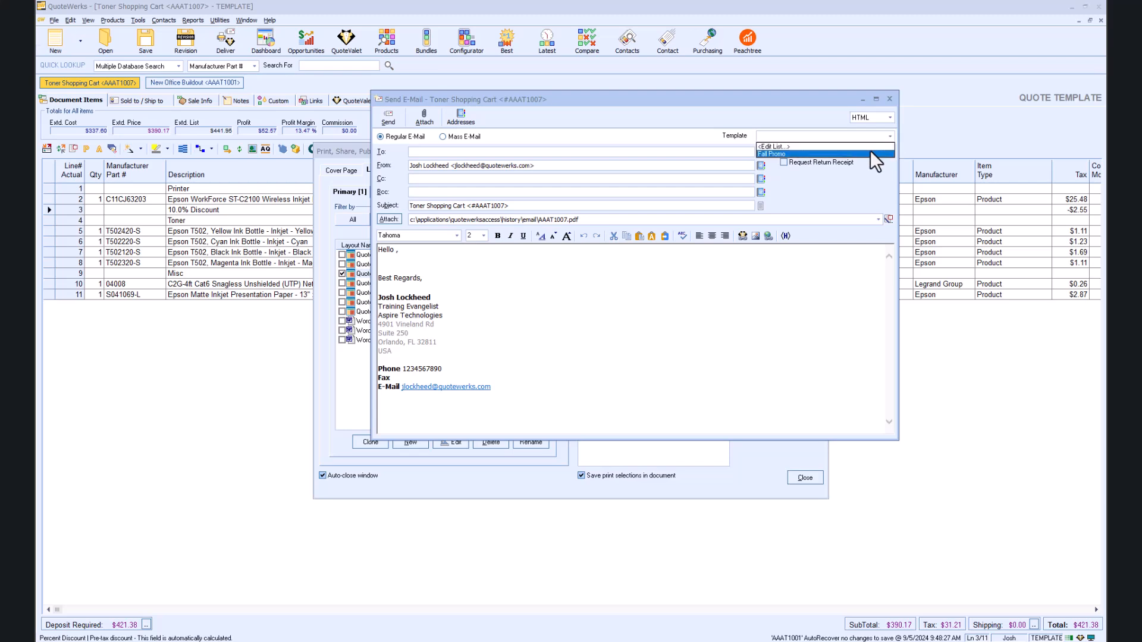
{"action": "left_click", "coordinate": [874, 154]}
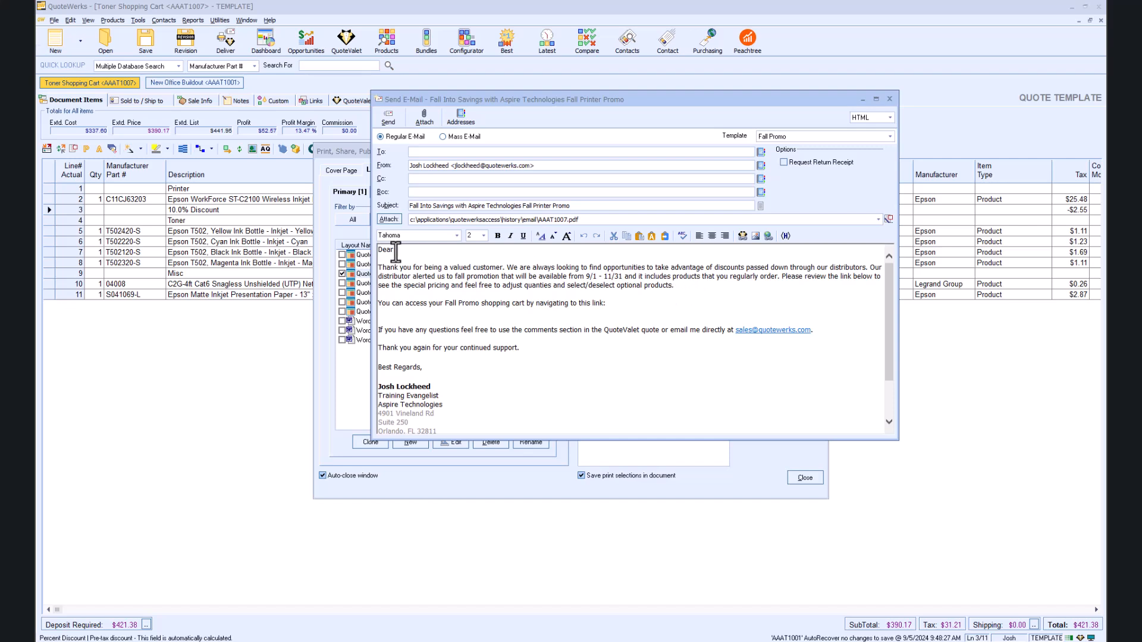
Step: Make the greeting 'Dear Valued Customer' and paste the order form link into the body
{"action": "type", "text": "Customer"}
{"action": "key", "text": "Delete"}
{"action": "left_click", "coordinate": [395, 250]}
{"action": "type", "text": "Va lued"}
{"action": "left_click", "coordinate": [402, 313]}
{"action": "key", "text": "ctrl+v"}
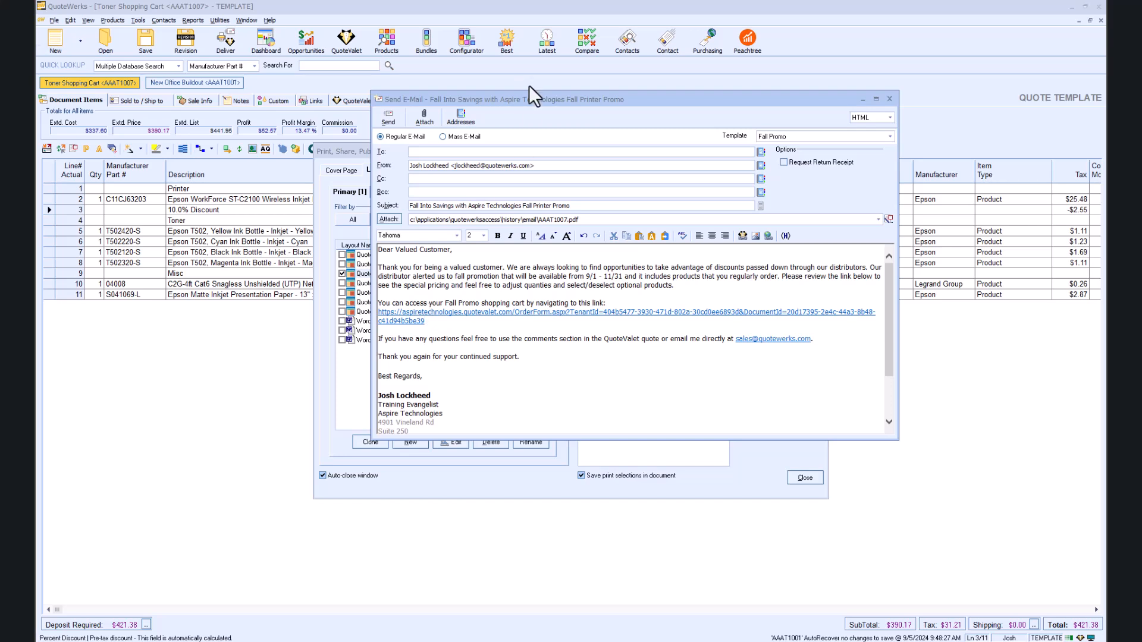
{"action": "left_click", "coordinate": [455, 152]}
{"action": "left_click", "coordinate": [760, 153]}
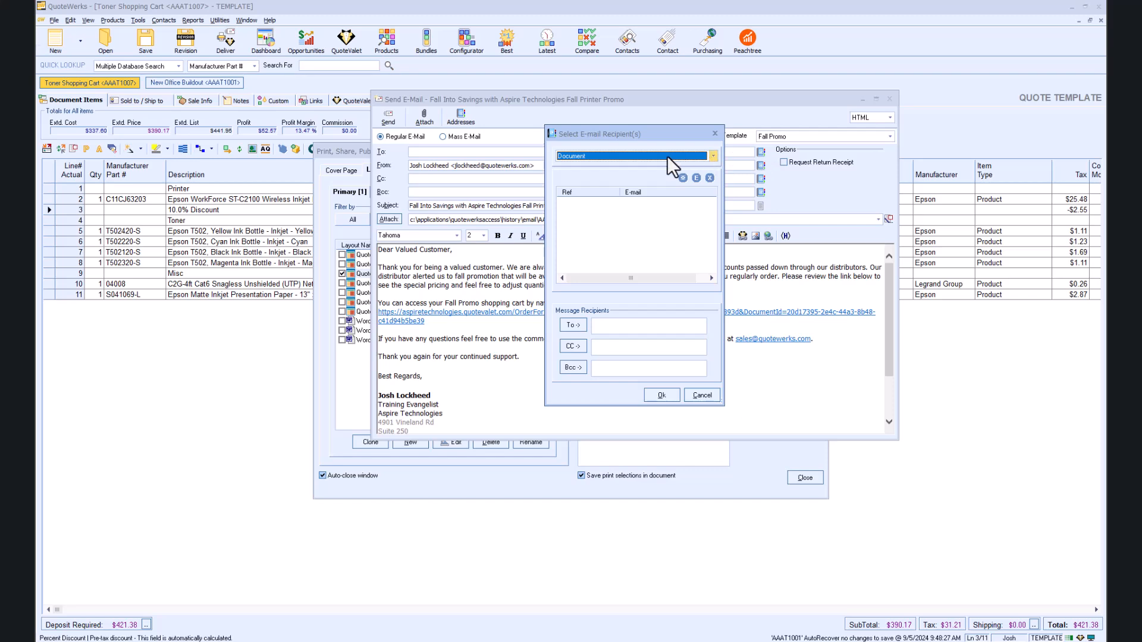
{"action": "left_click", "coordinate": [712, 157]}
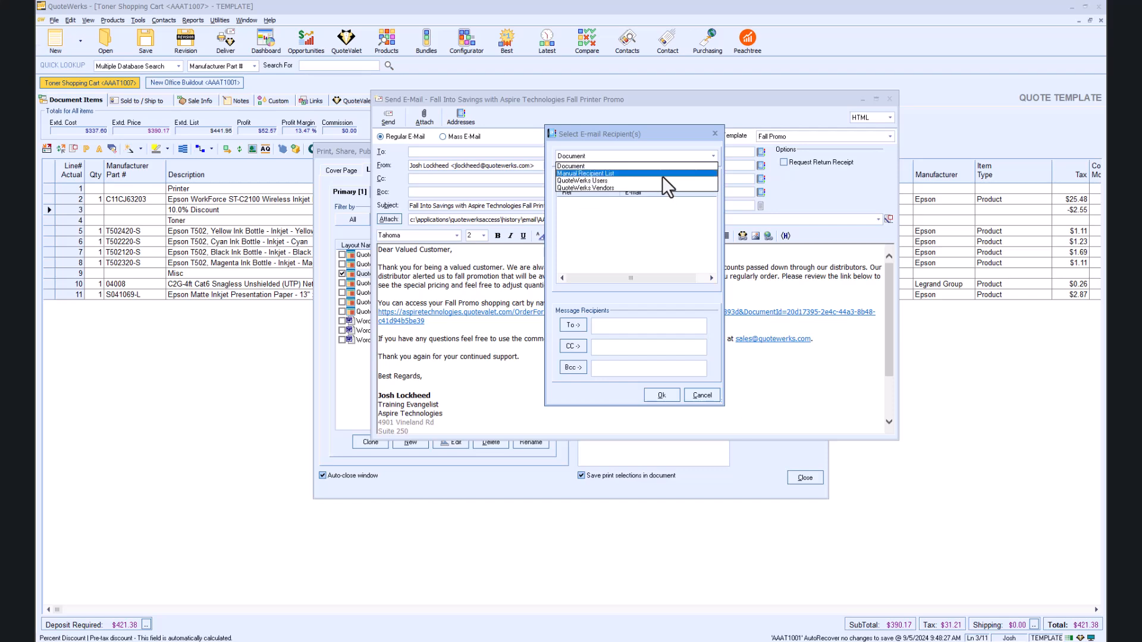
{"action": "left_click", "coordinate": [663, 173]}
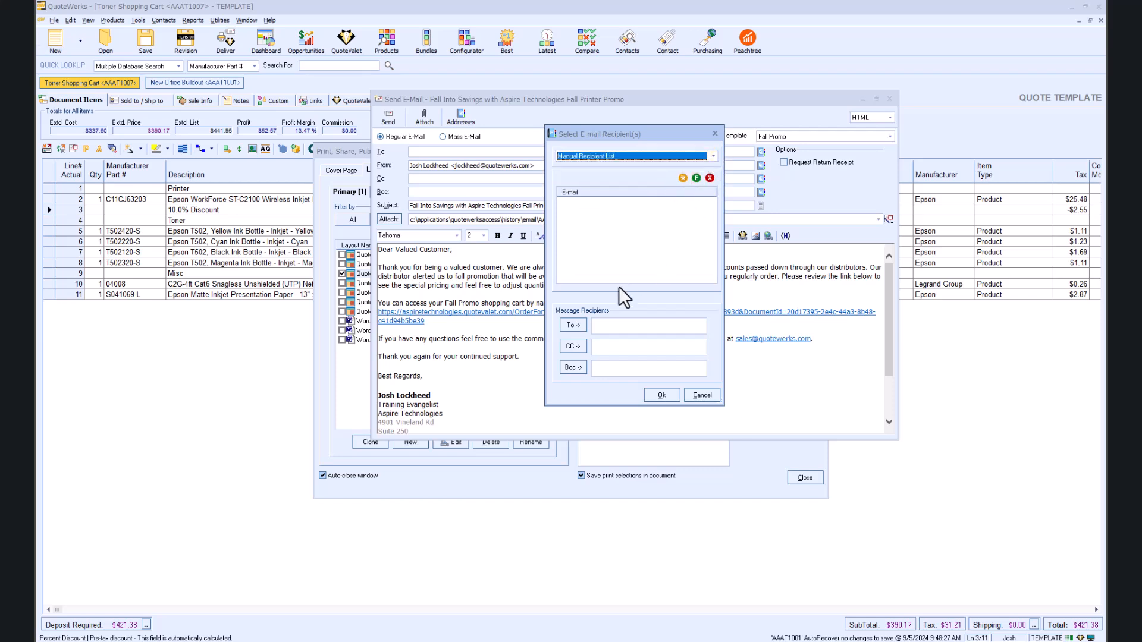
{"action": "left_click", "coordinate": [604, 326]}
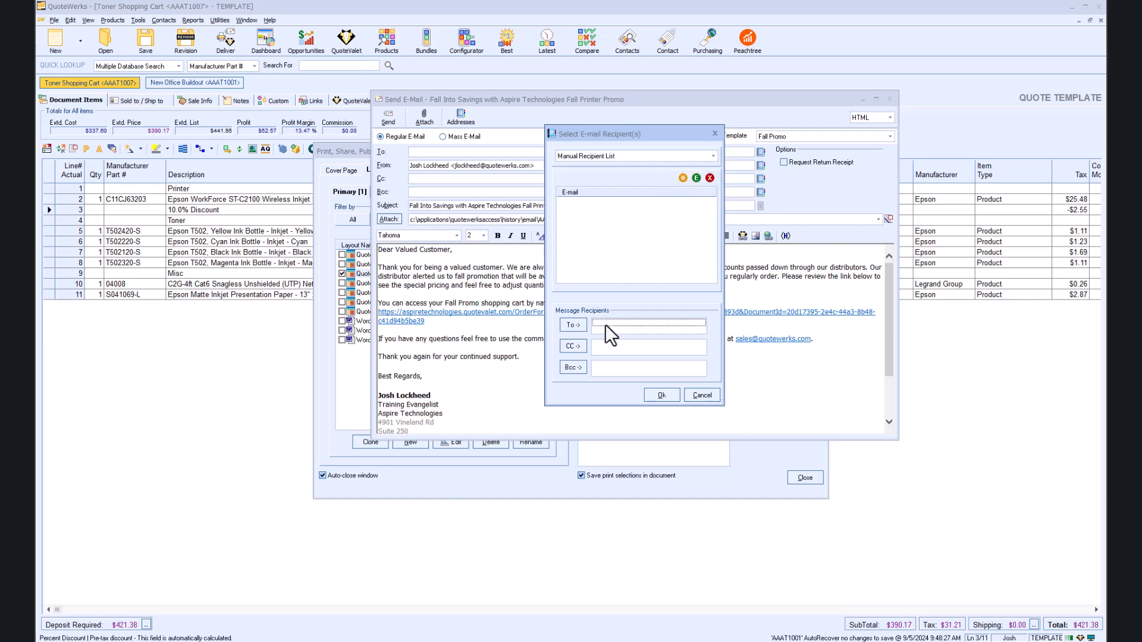
{"action": "left_click", "coordinate": [715, 134]}
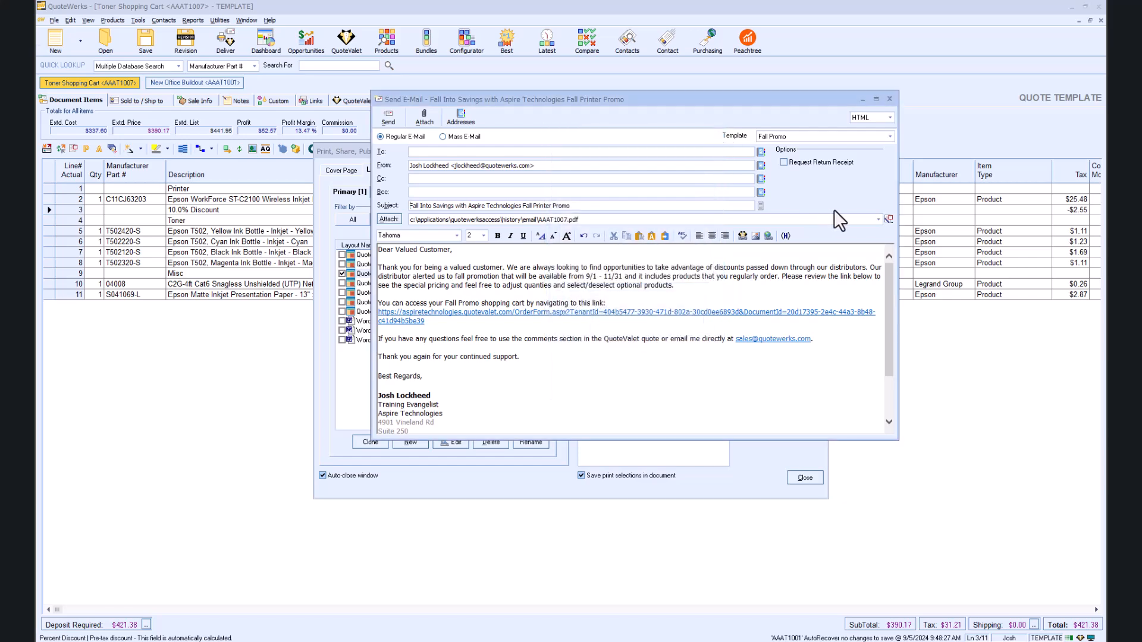